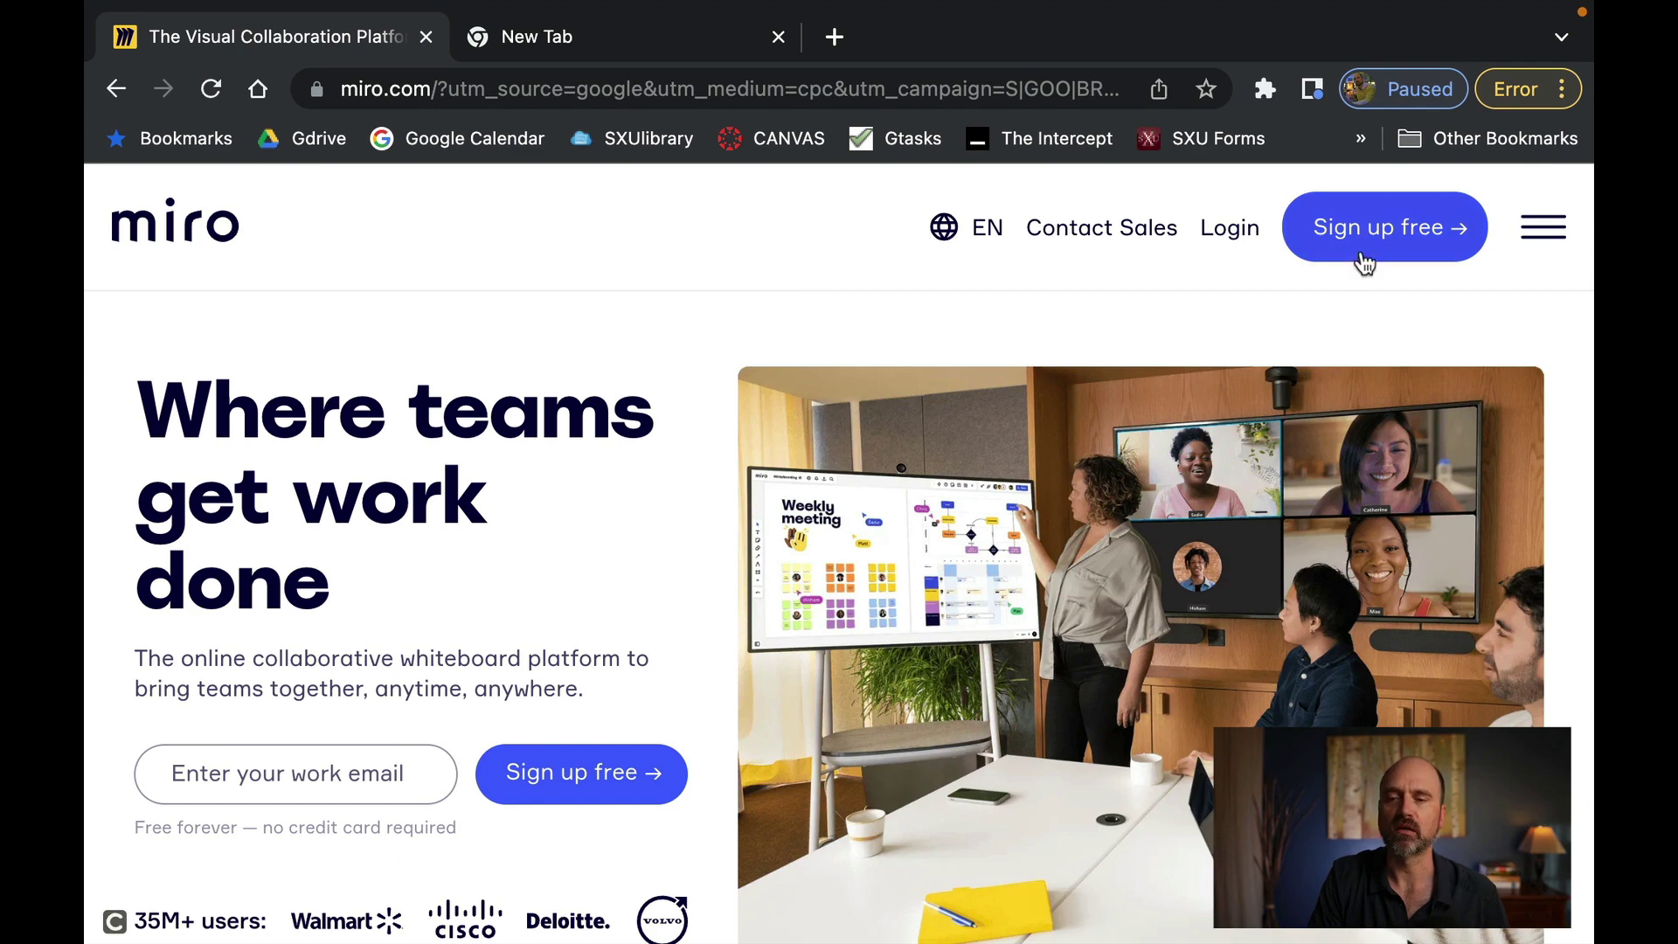
pyautogui.click(1374, 234)
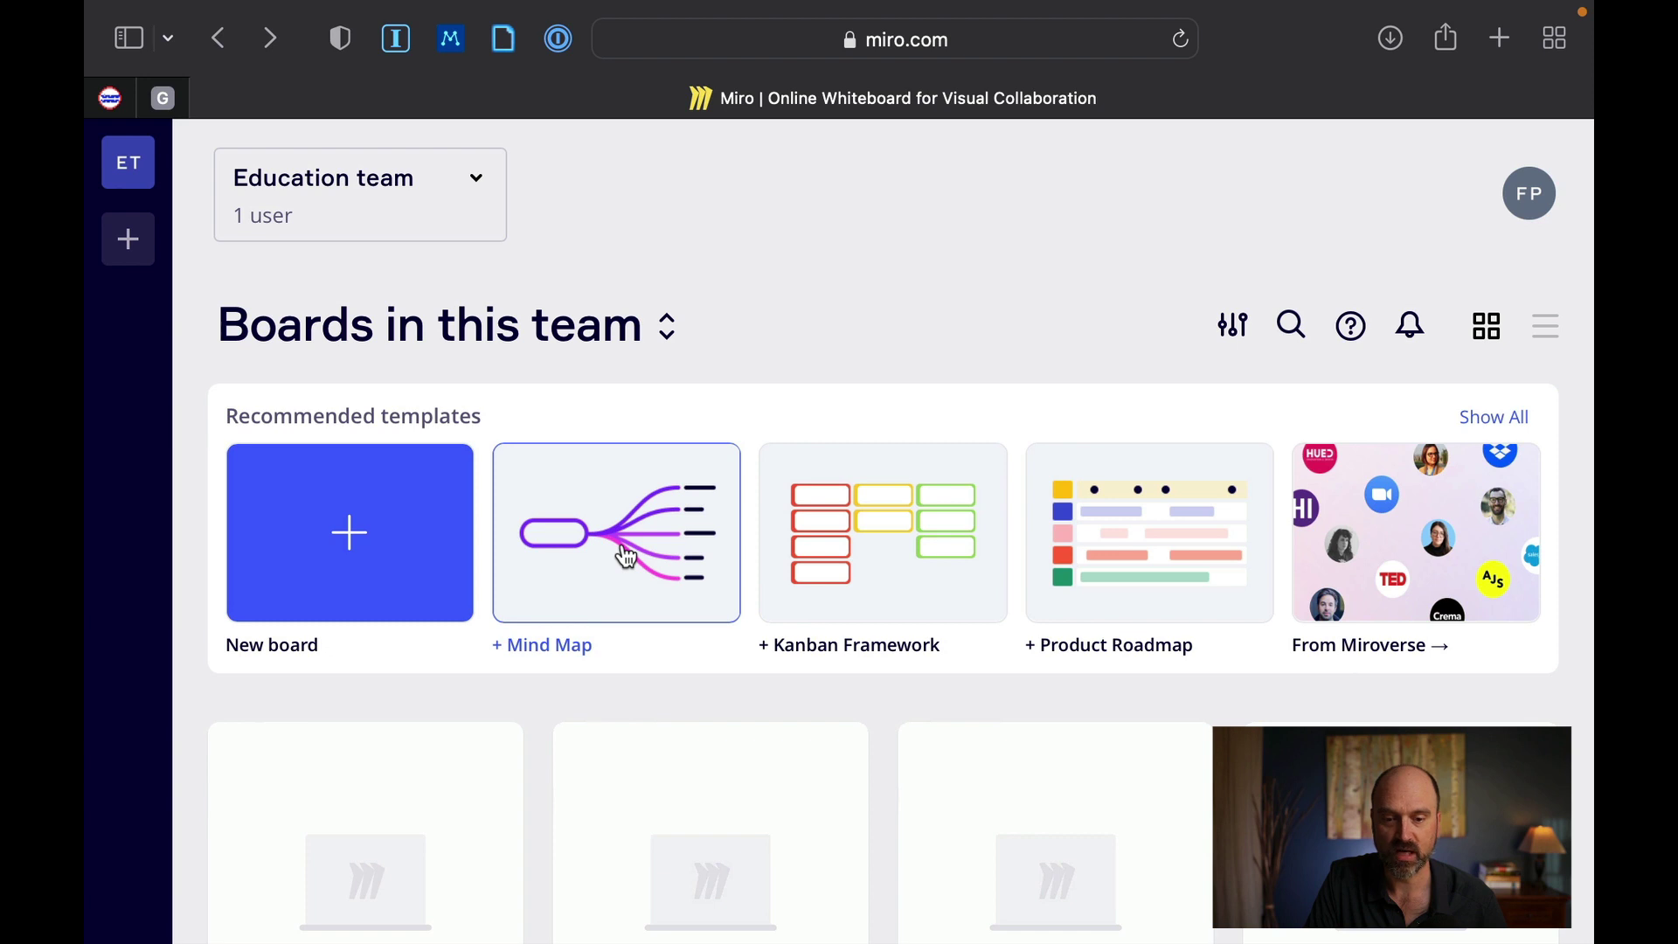
# - Start a new board from the Mind Map template, with a central Problem node
pyautogui.click(626, 557)
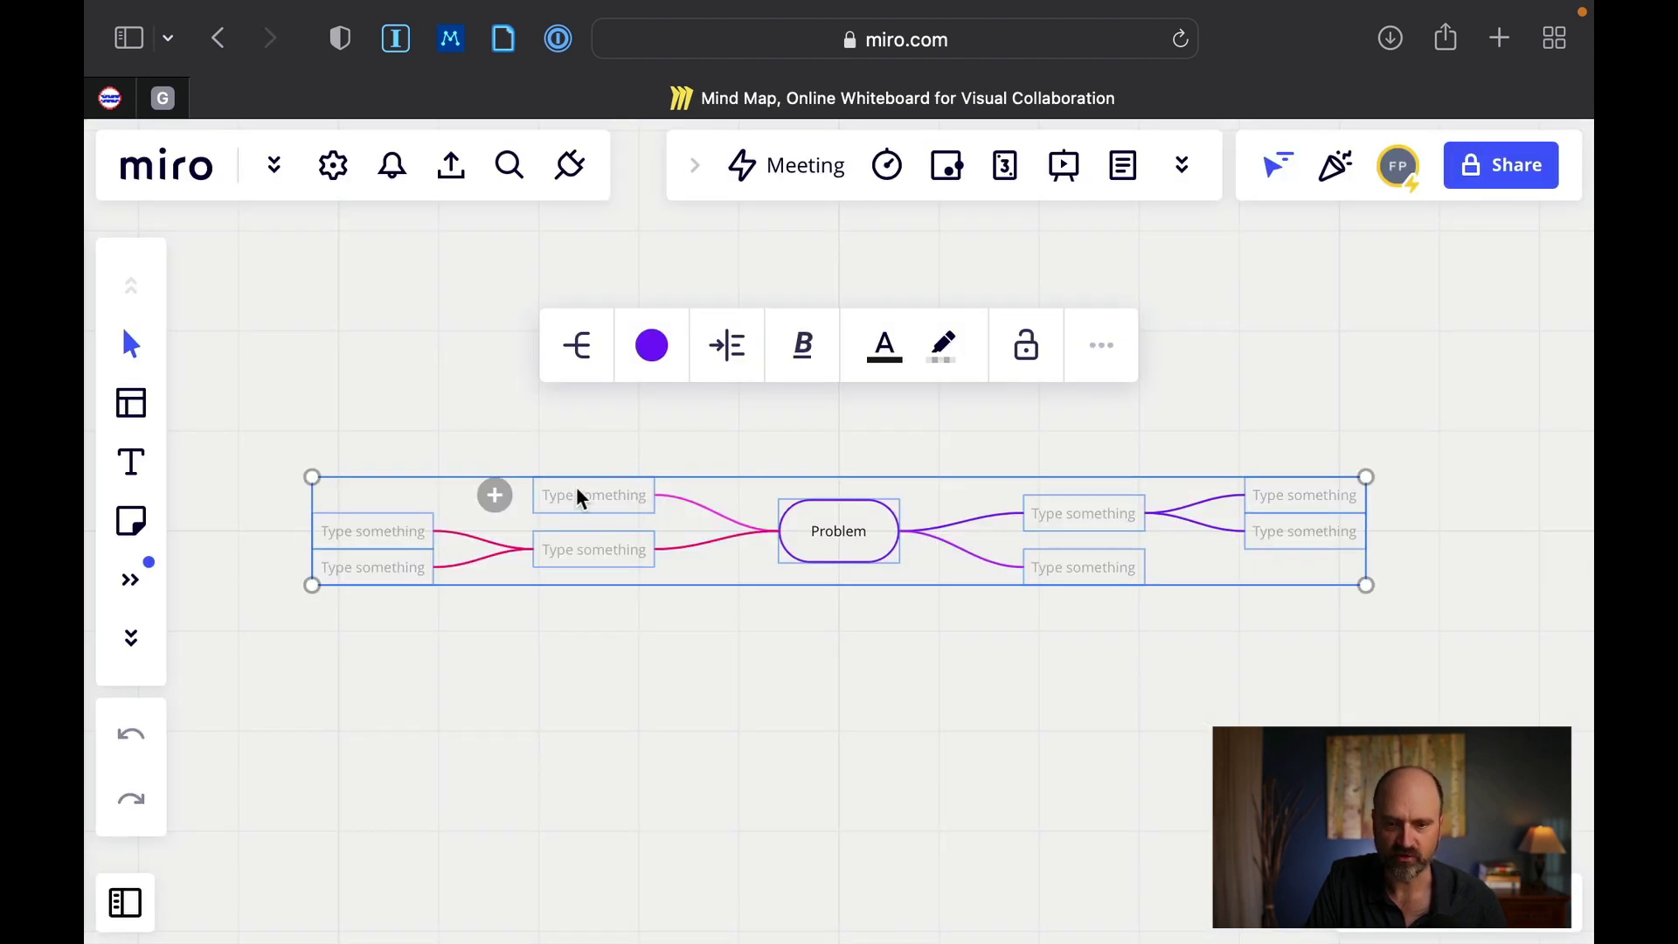
# - Delete the upper-left placeholder node and the other left branch with its two children
pyautogui.click(599, 498)
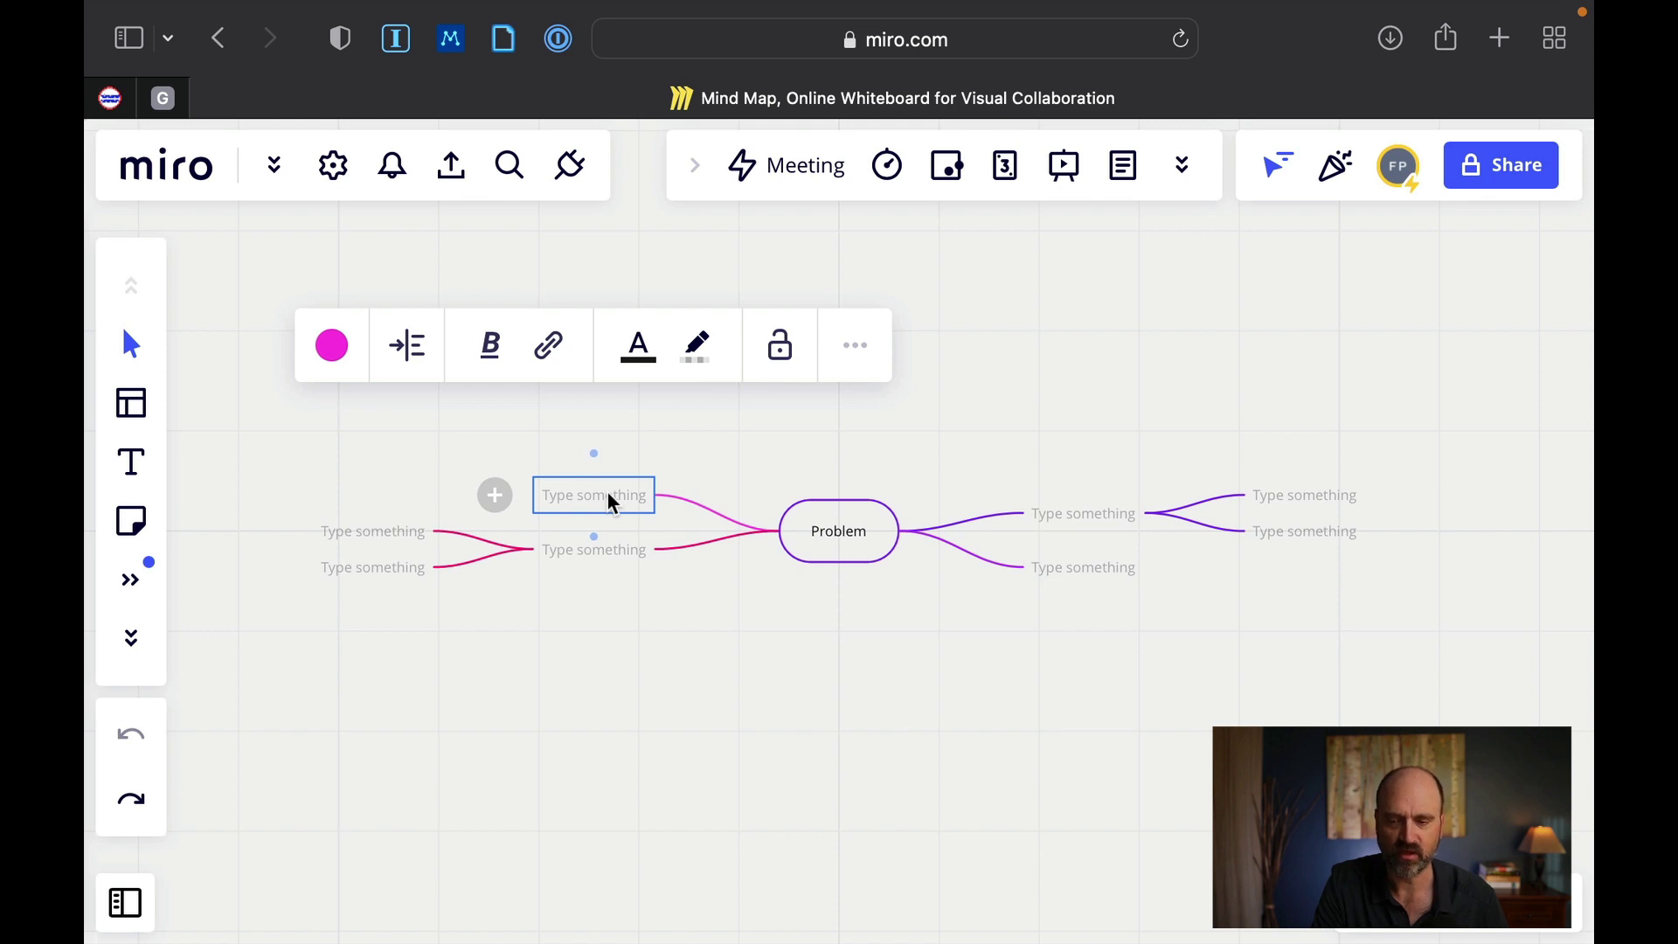
pyautogui.press('BackSpace')
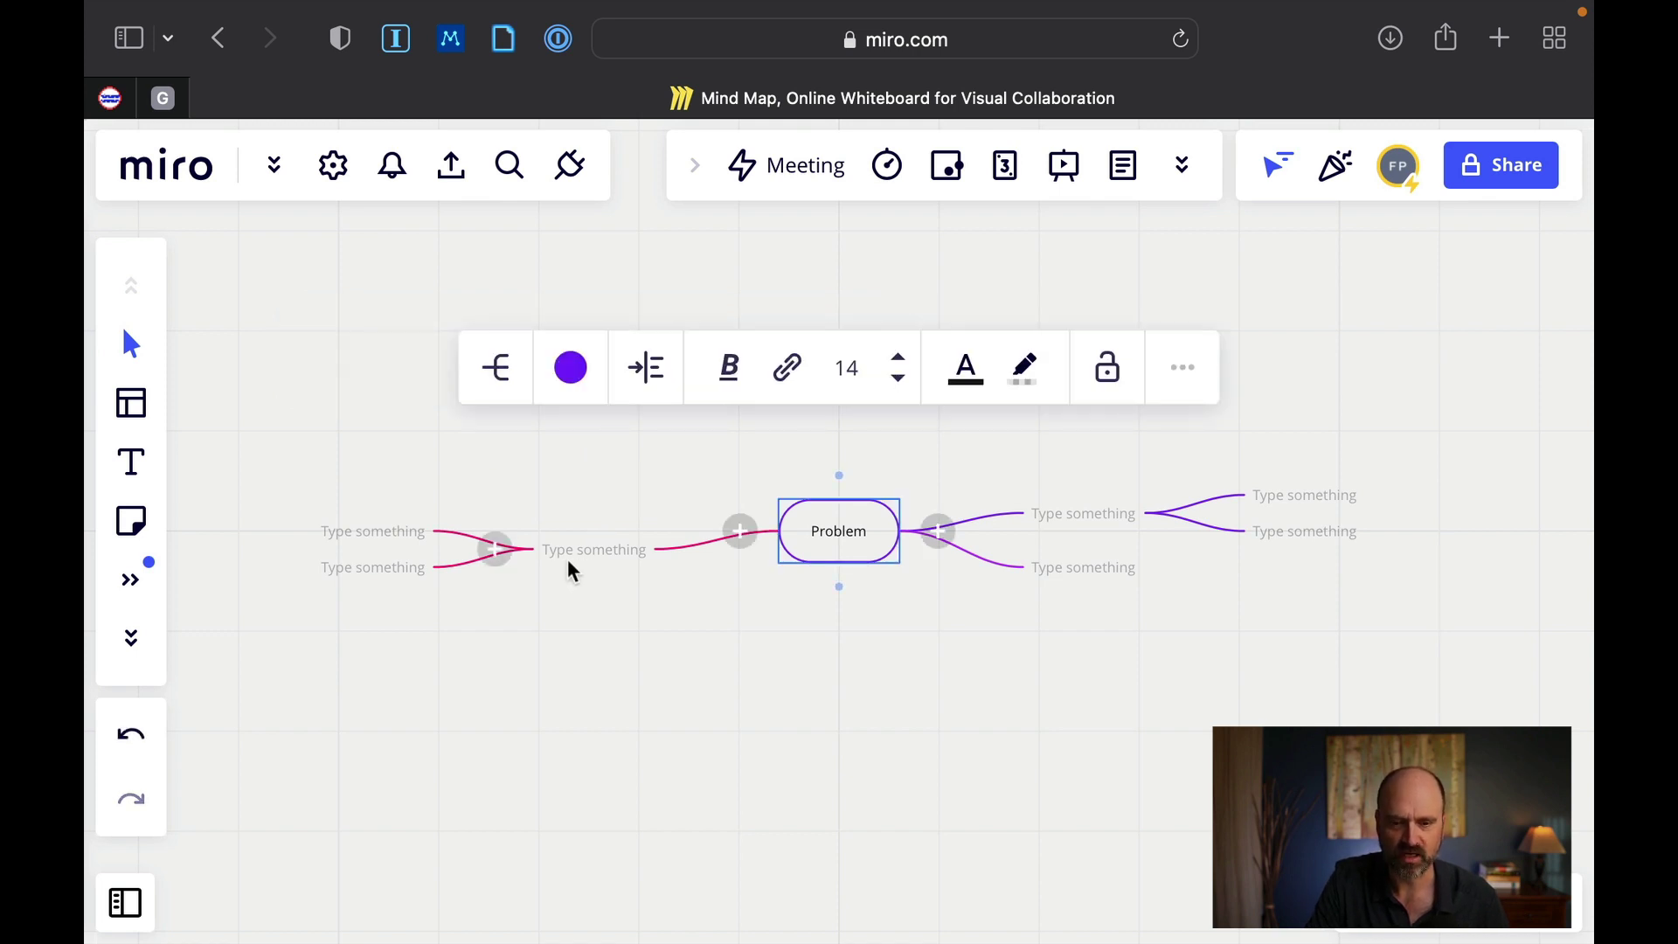
pyautogui.click(594, 551)
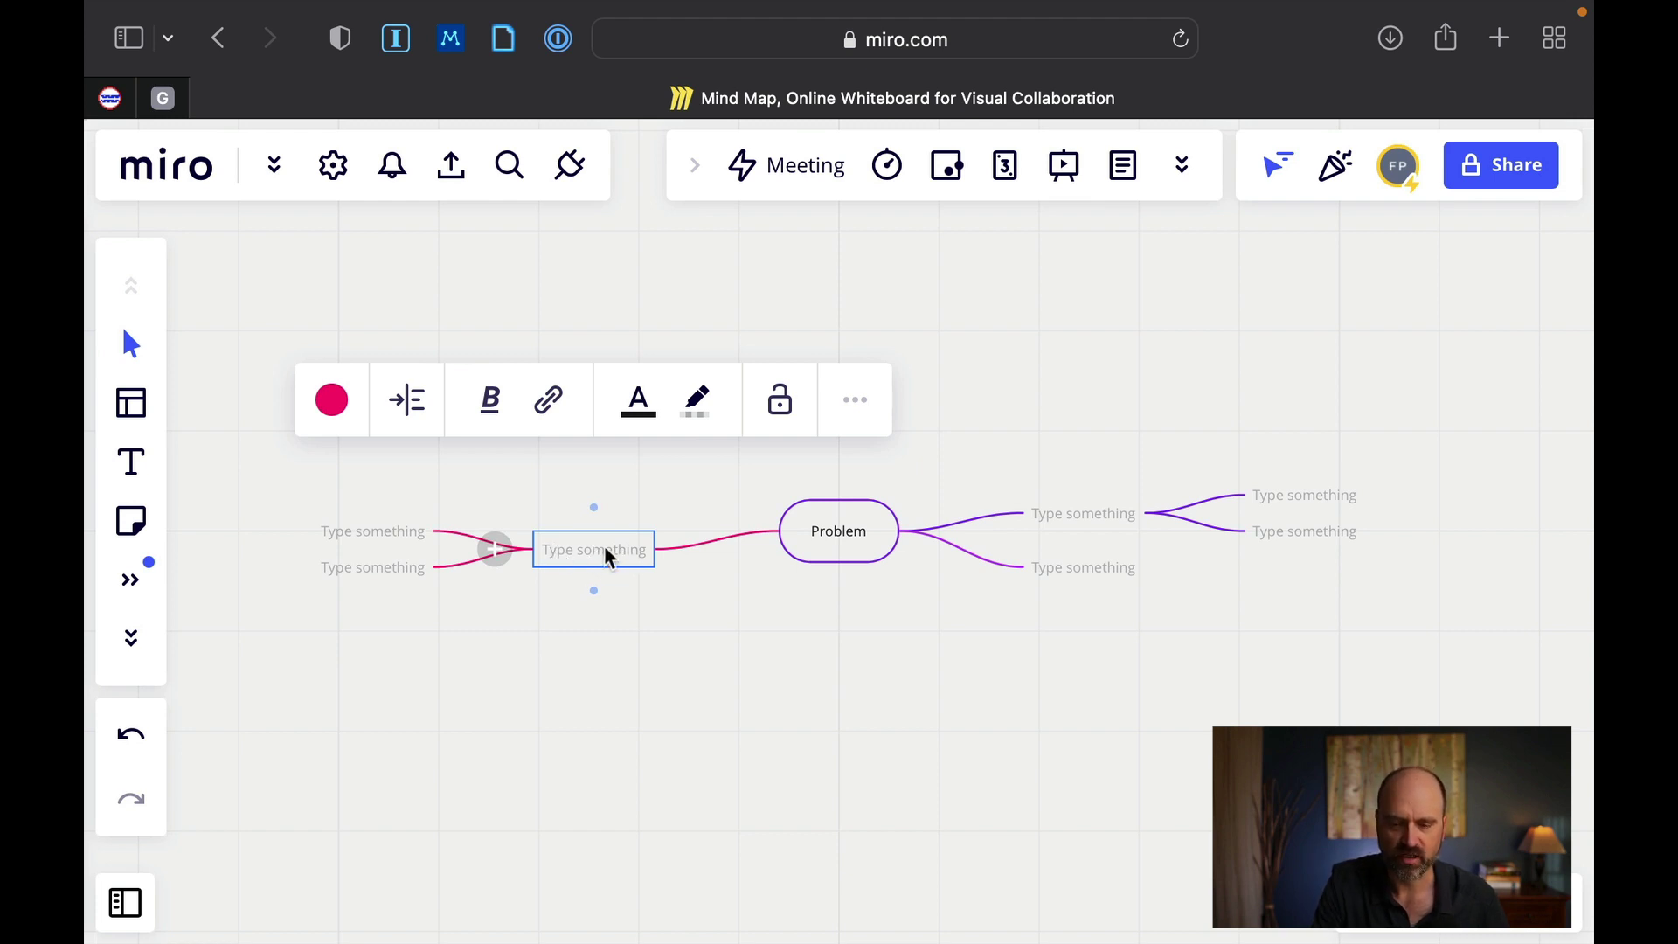
pyautogui.press('BackSpace')
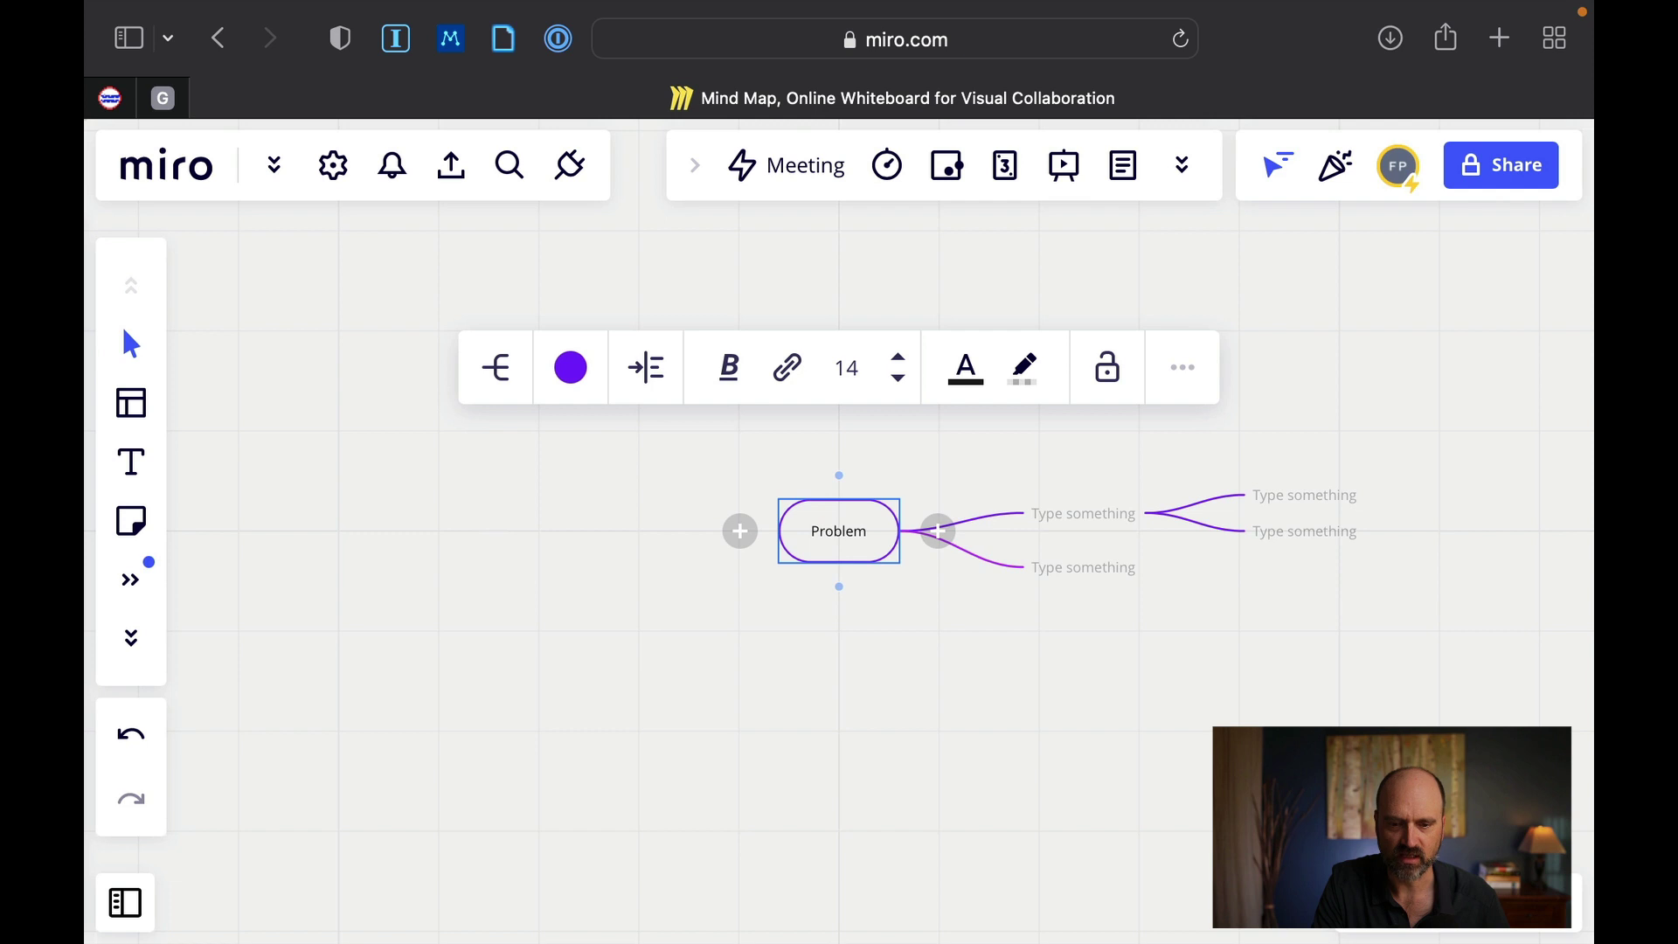
# - Name the upper right node '1: The Examined Life' and its upper child '1.1: philosophy'
pyautogui.click(1084, 516)
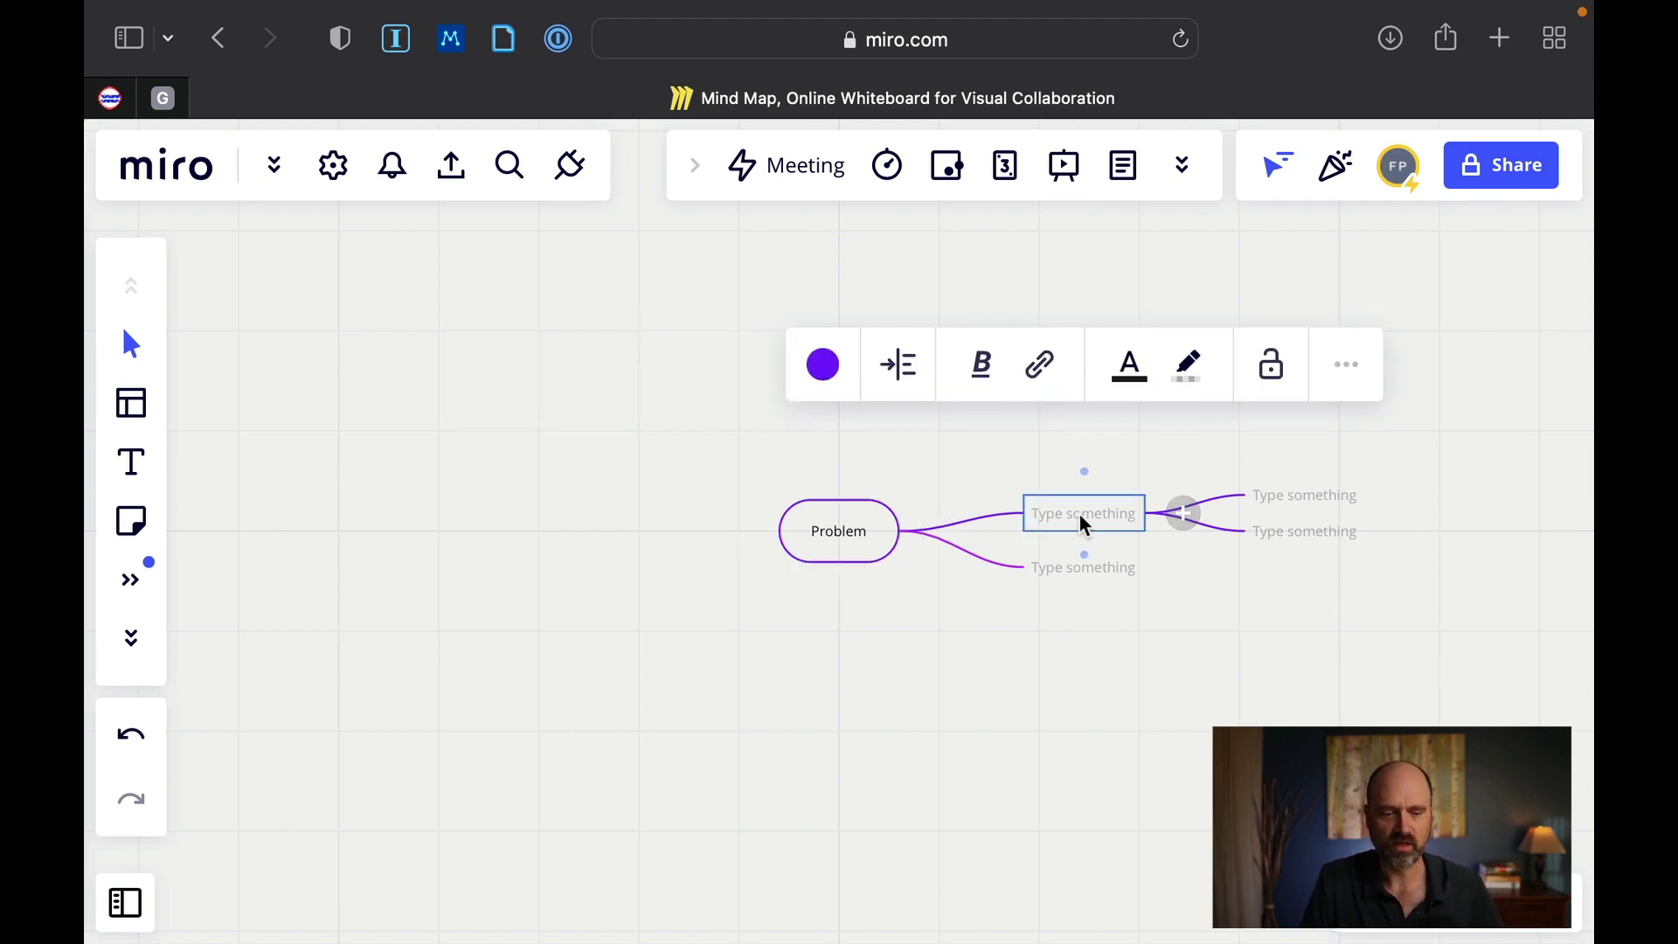
pyautogui.write('1')
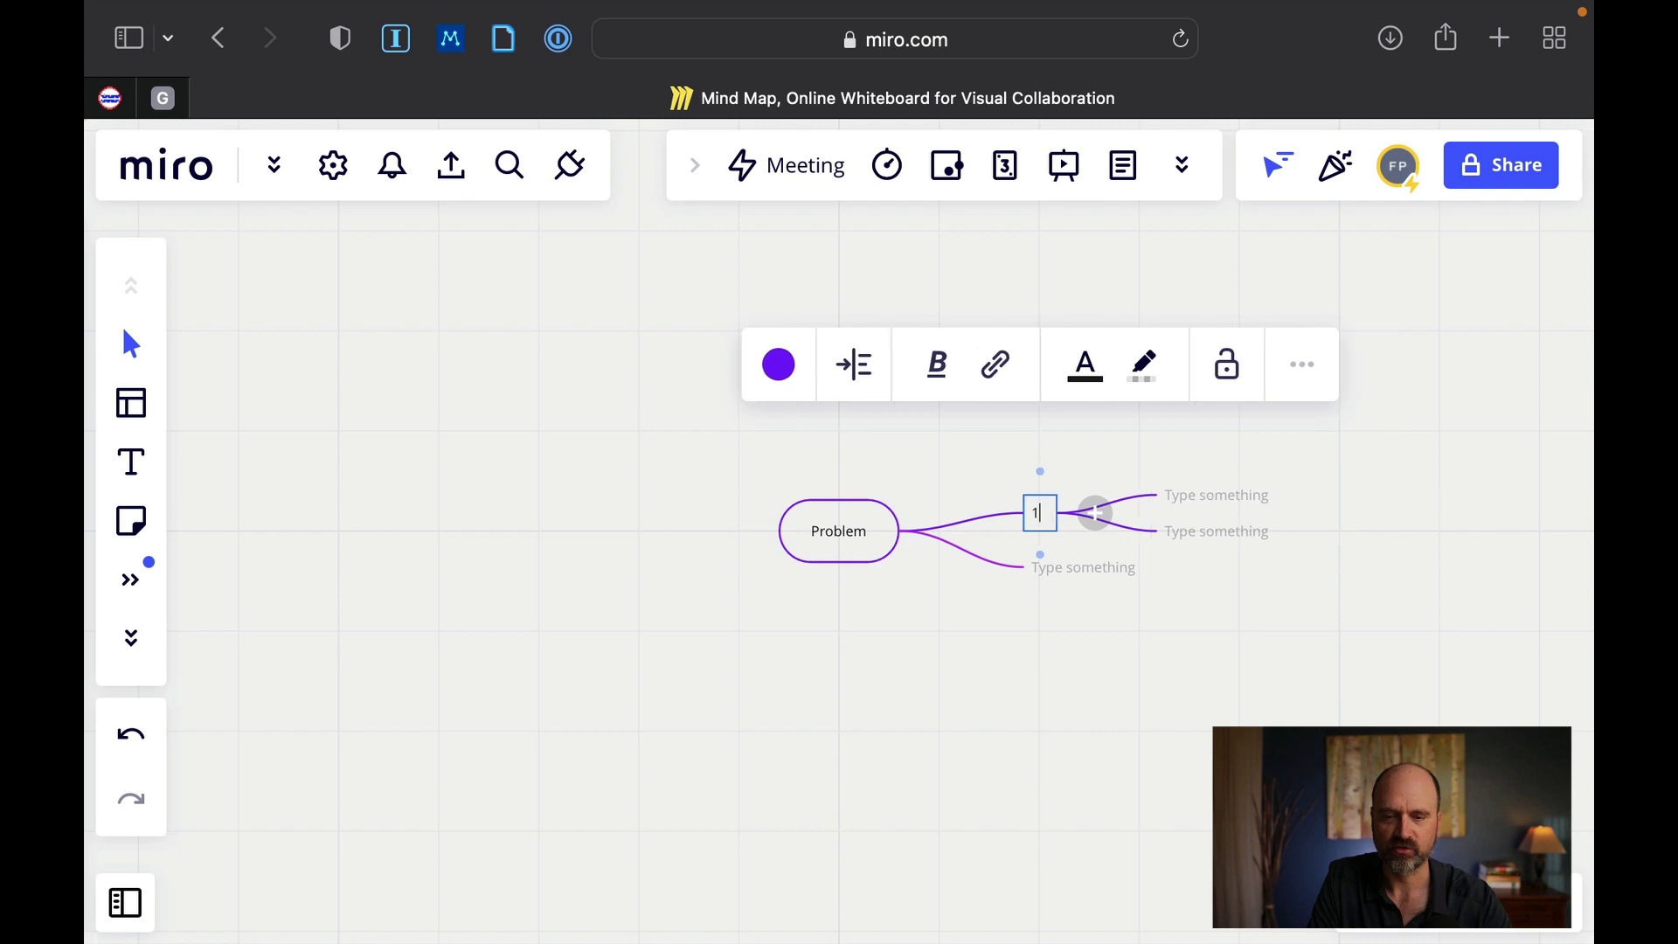
pyautogui.write(': The')
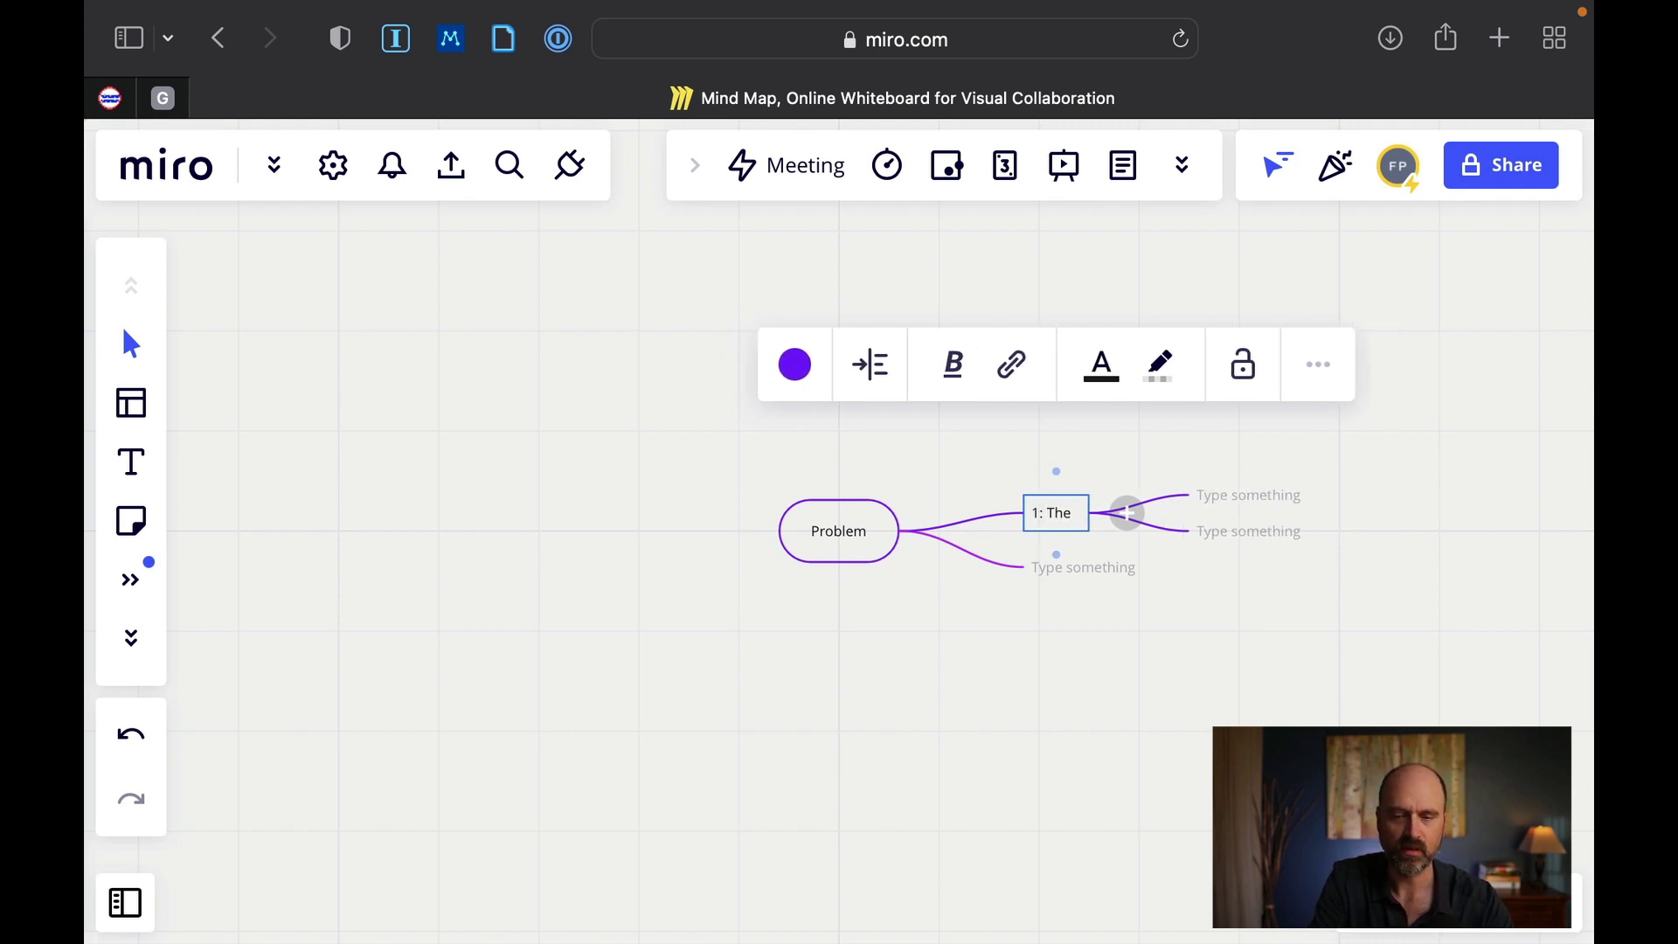
pyautogui.write(' Examined Life')
pyautogui.click(1331, 504)
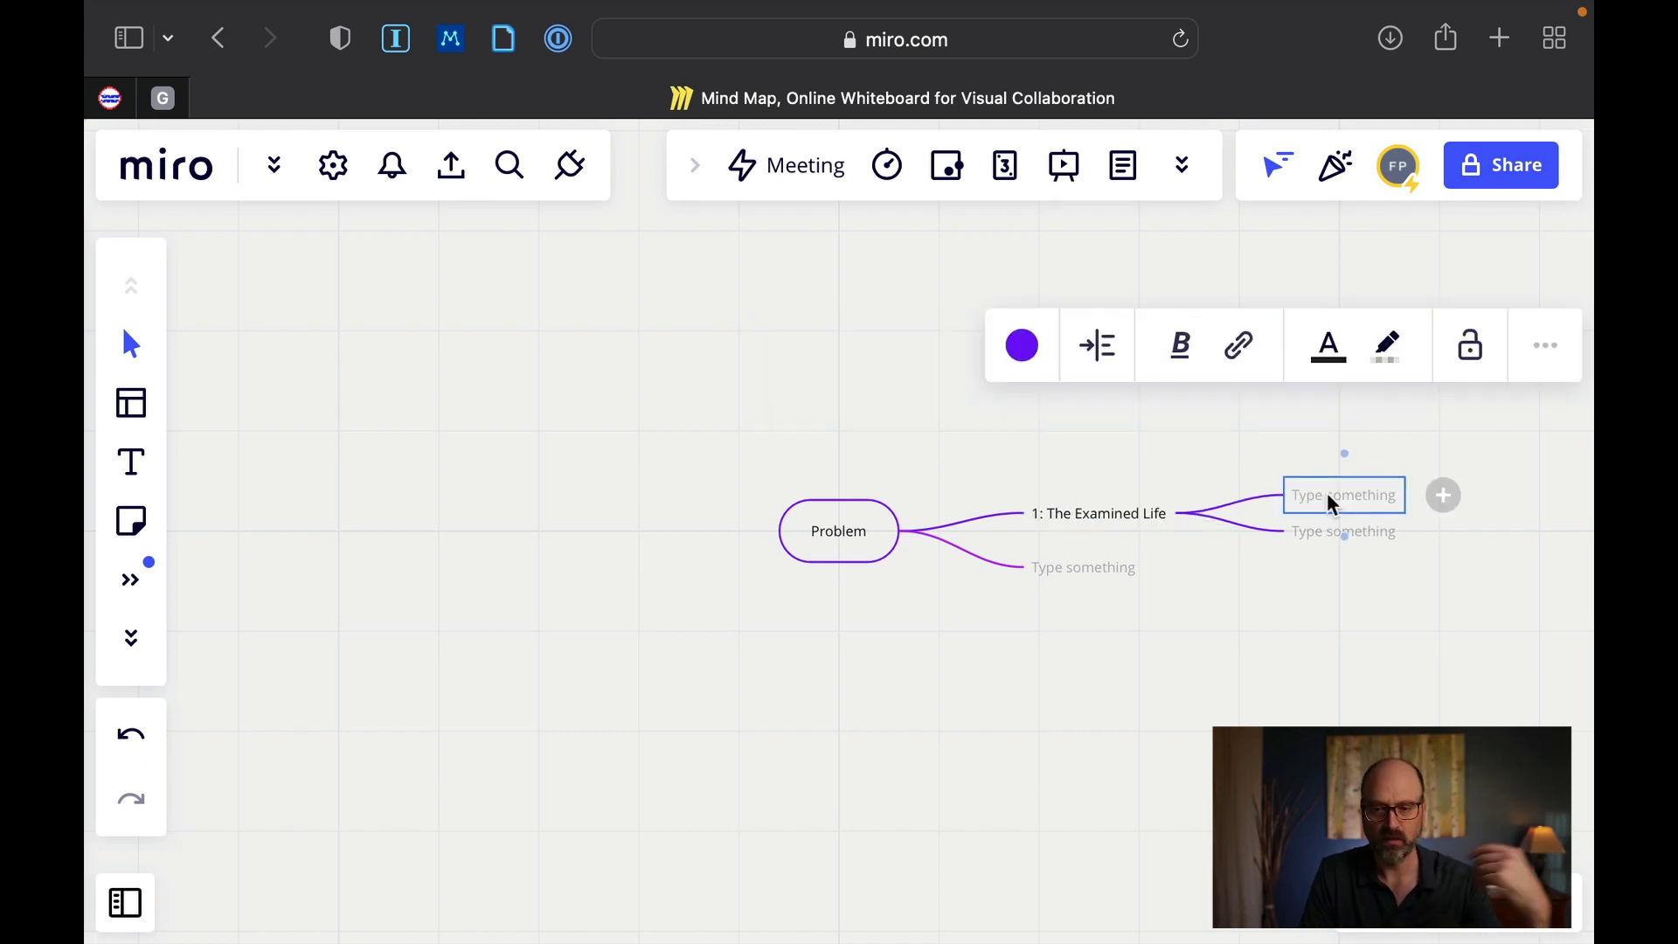
pyautogui.write('1.1')
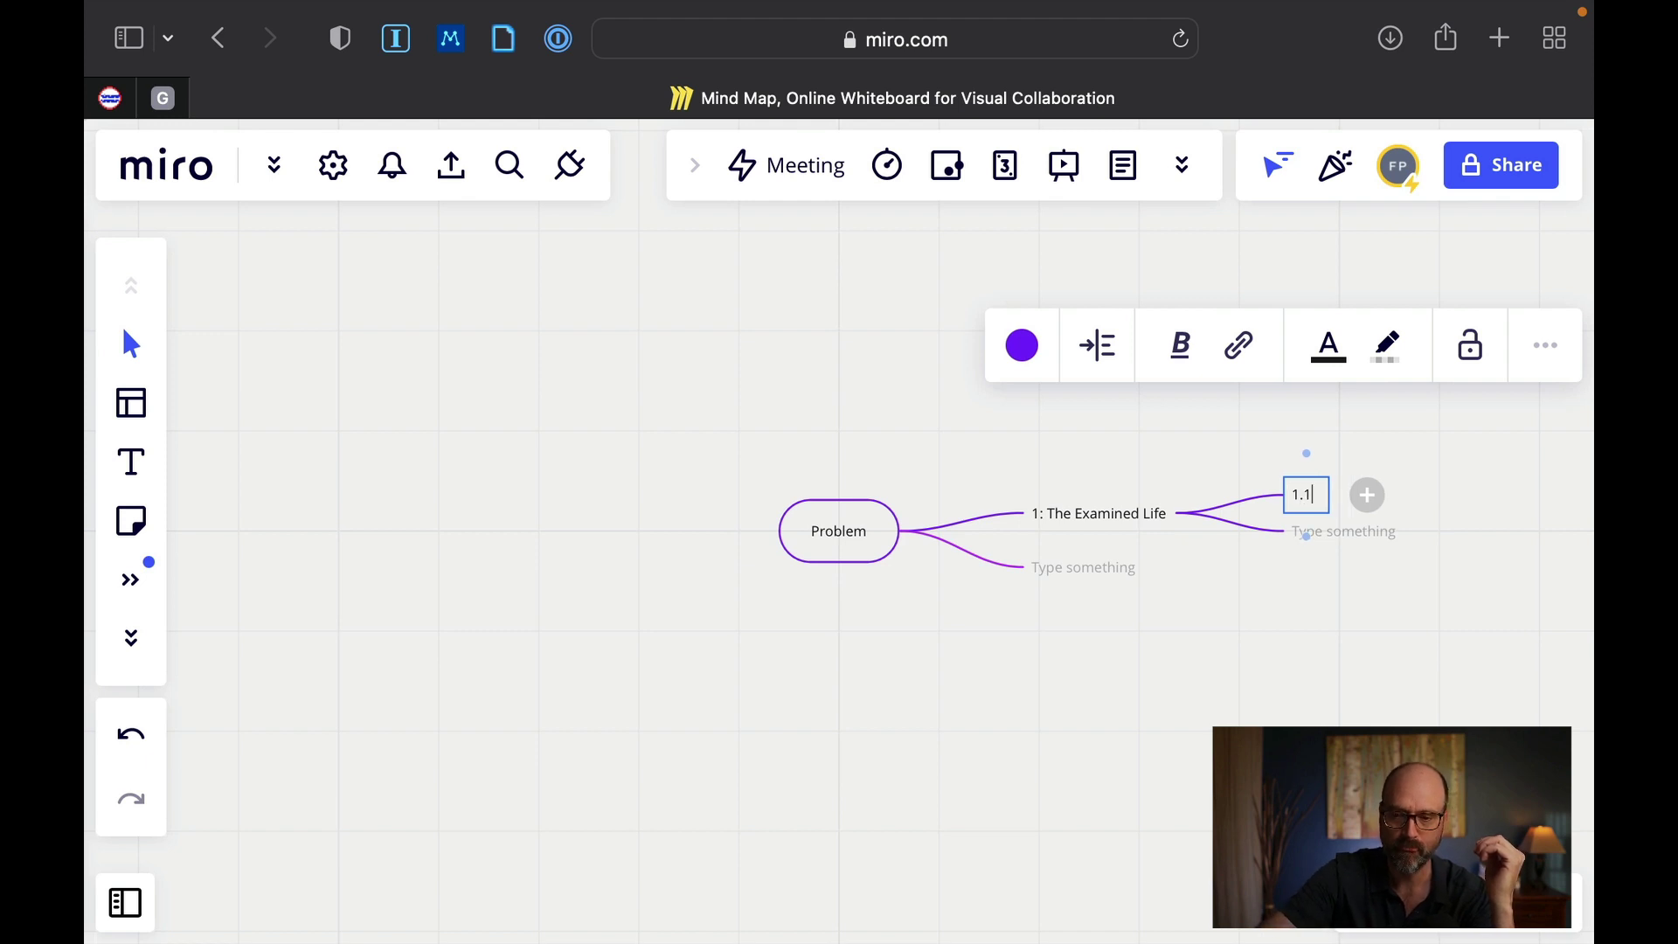
pyautogui.write(': philosophy')
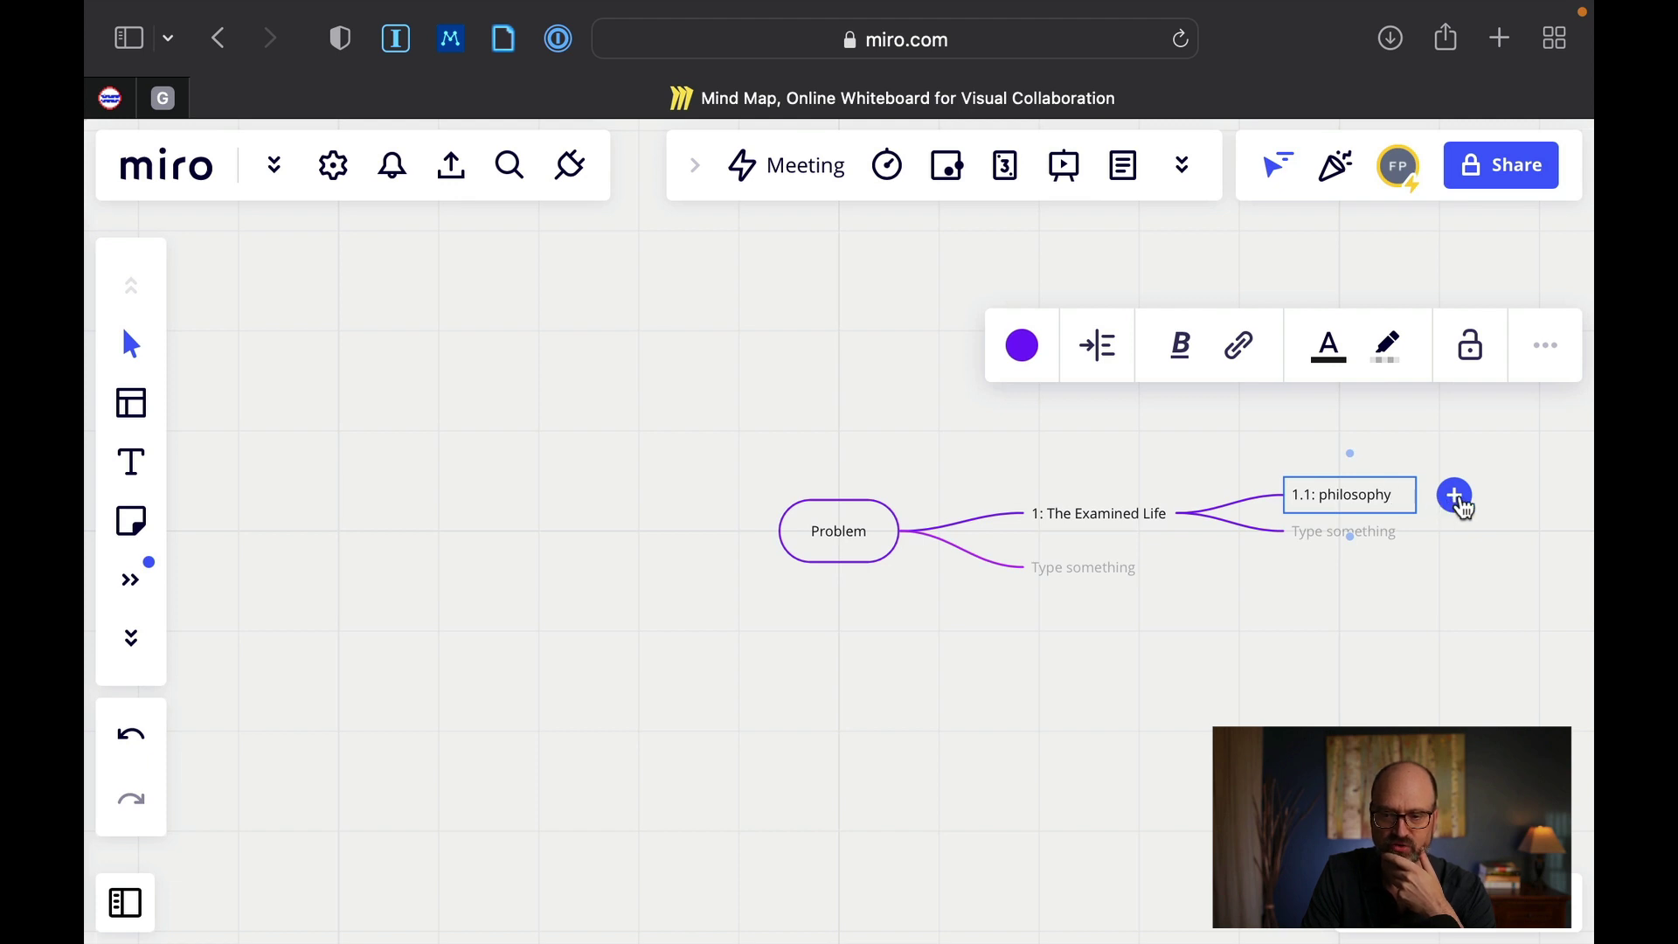
# - Add '1.1.1: definitions of philosophy' under 1.1, then '1.1.1.1: philosophy = thinking about thinking' beneath it
pyautogui.click(1457, 498)
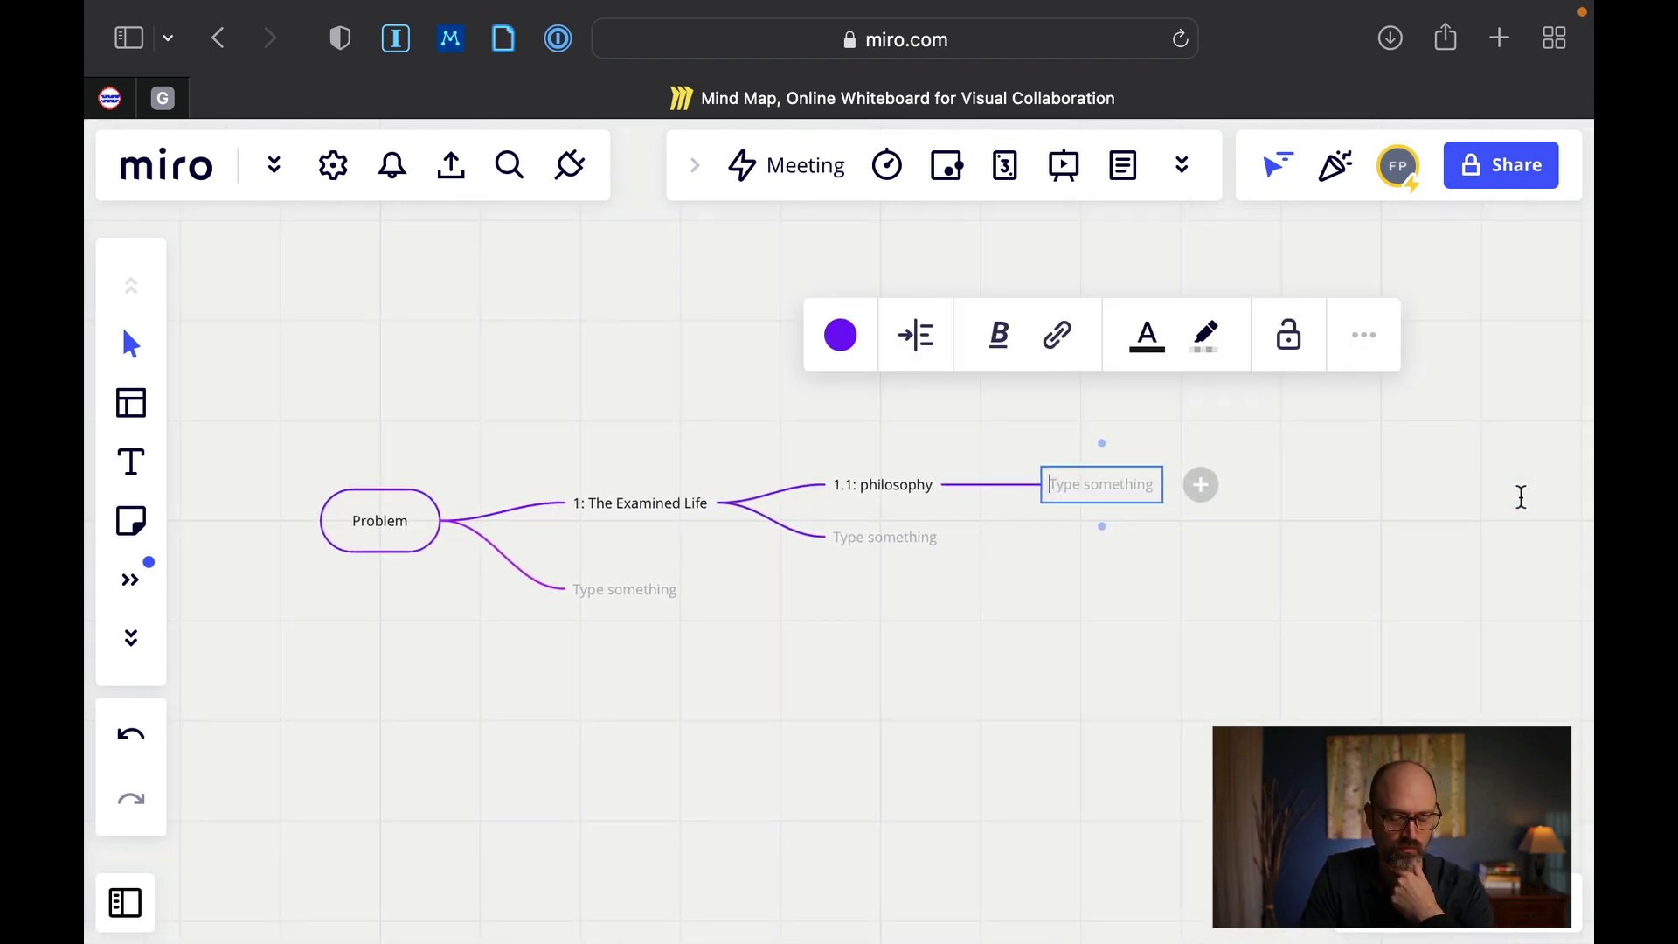
pyautogui.write('1.')
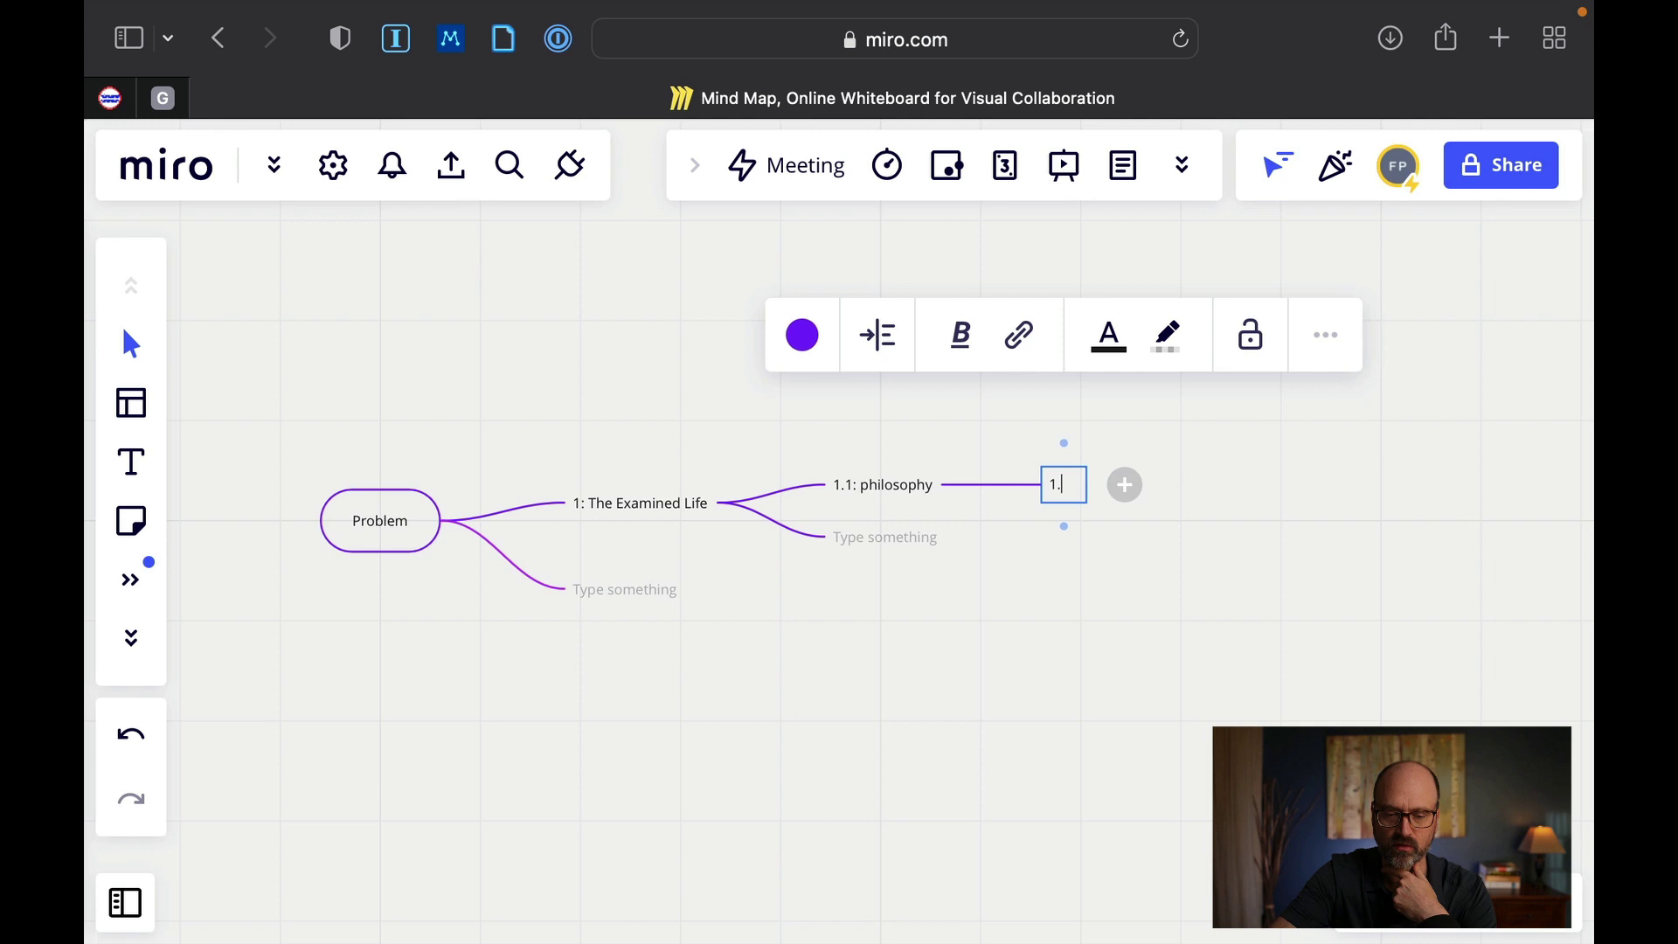
pyautogui.write('1.1')
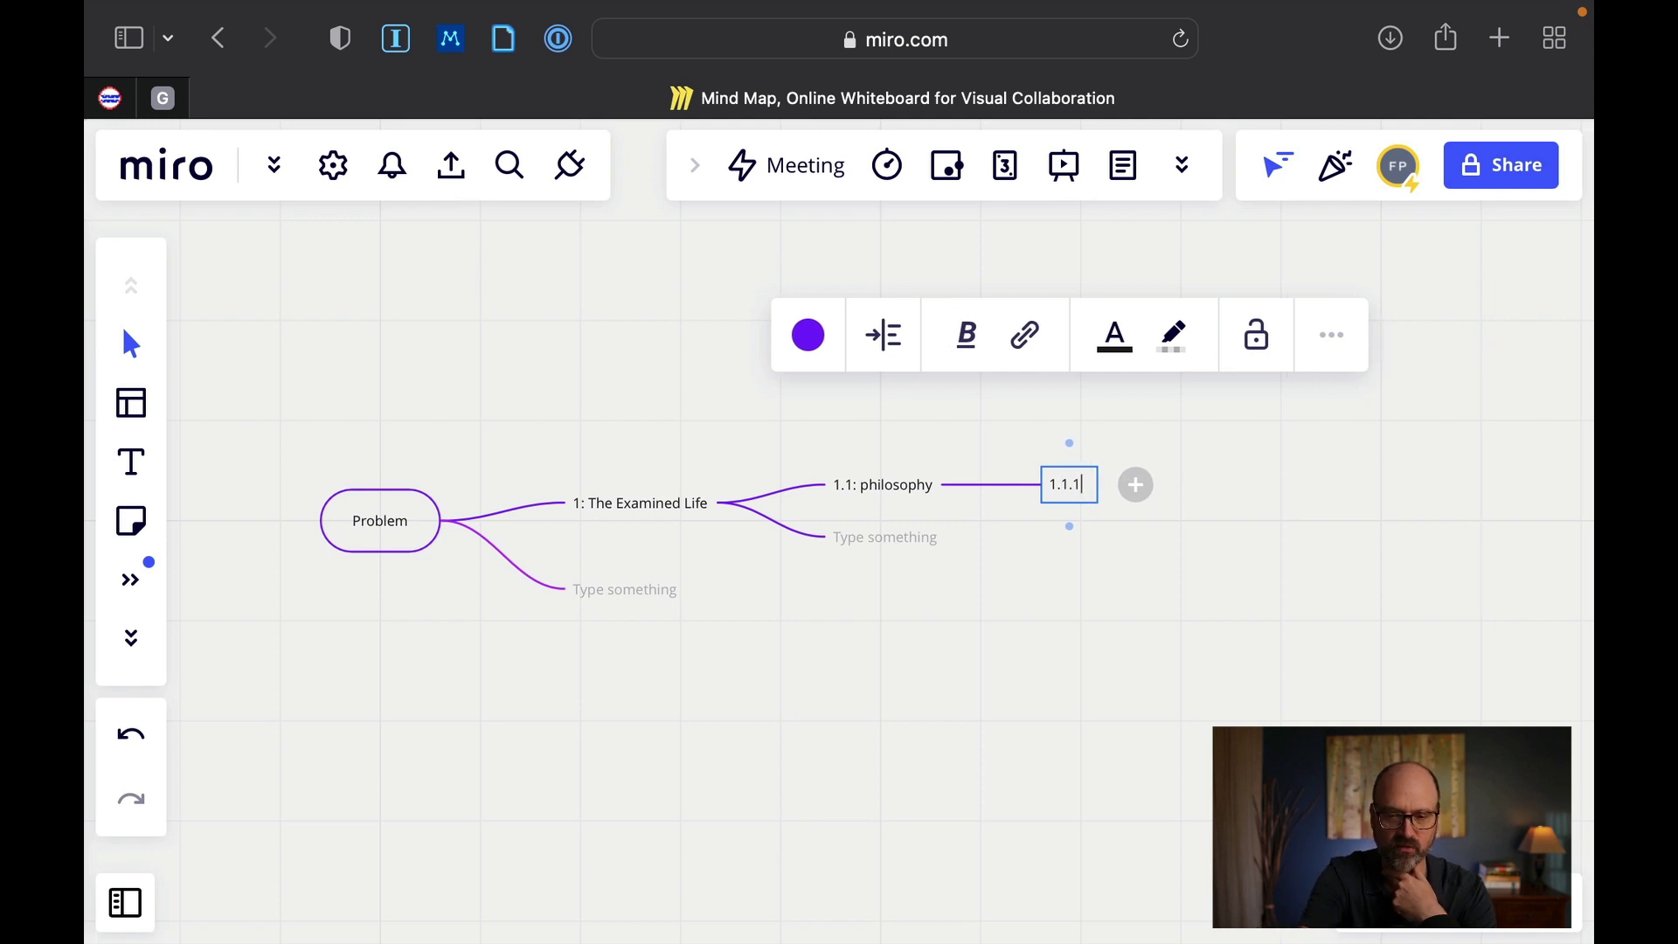
pyautogui.write(': ')
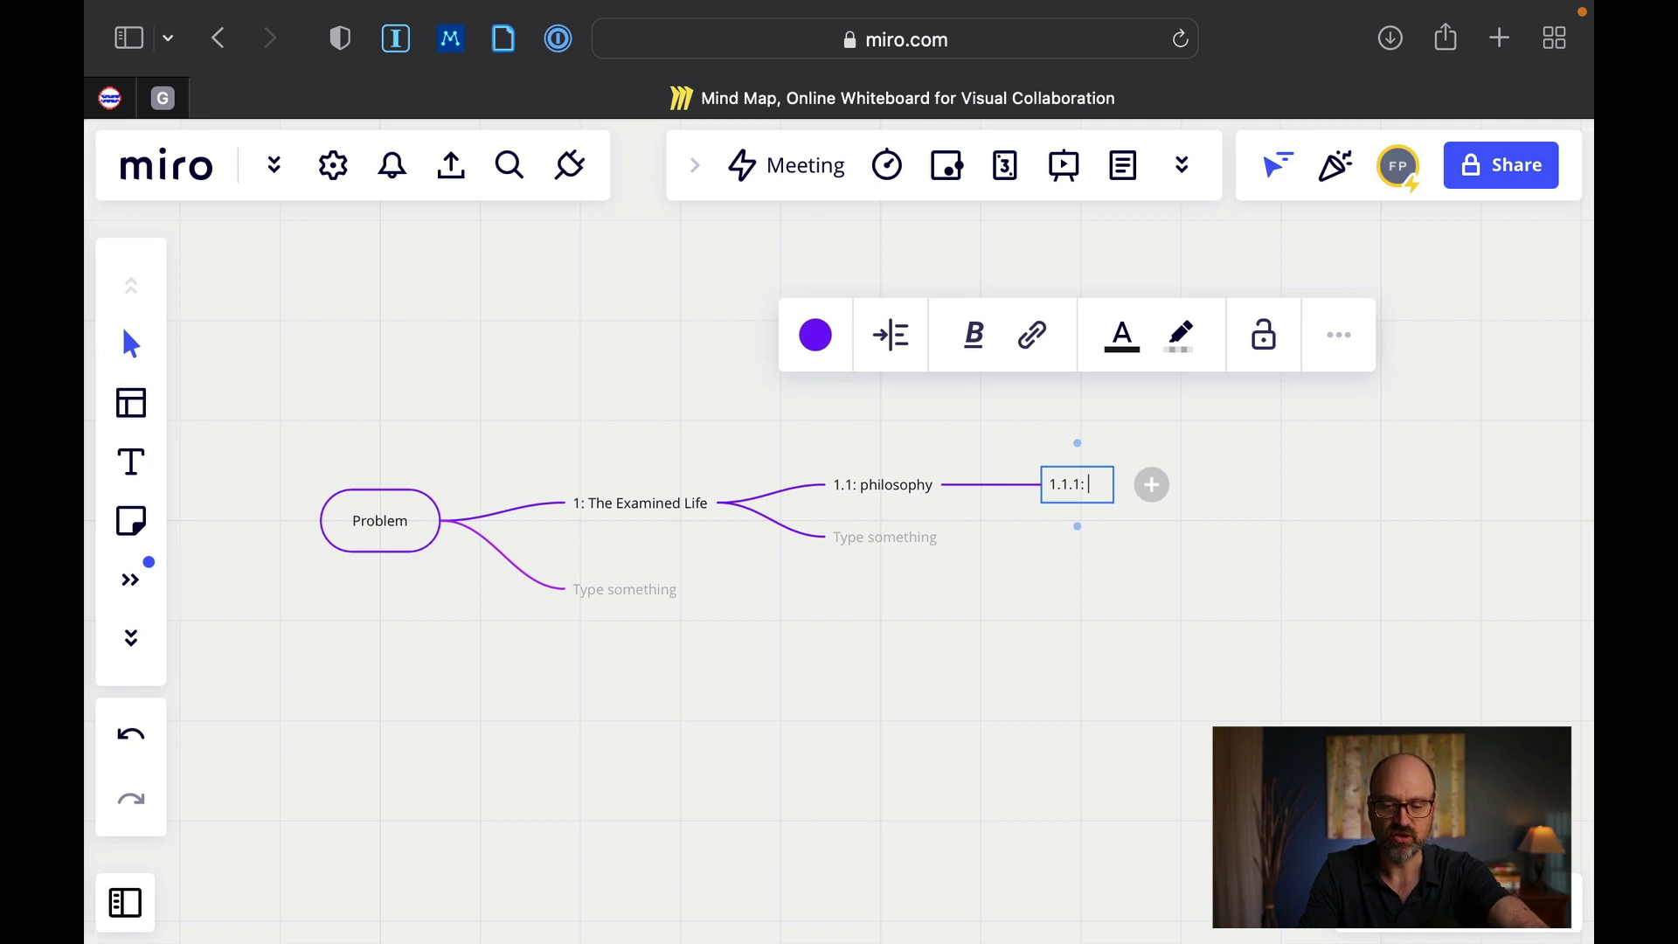
pyautogui.write('defini')
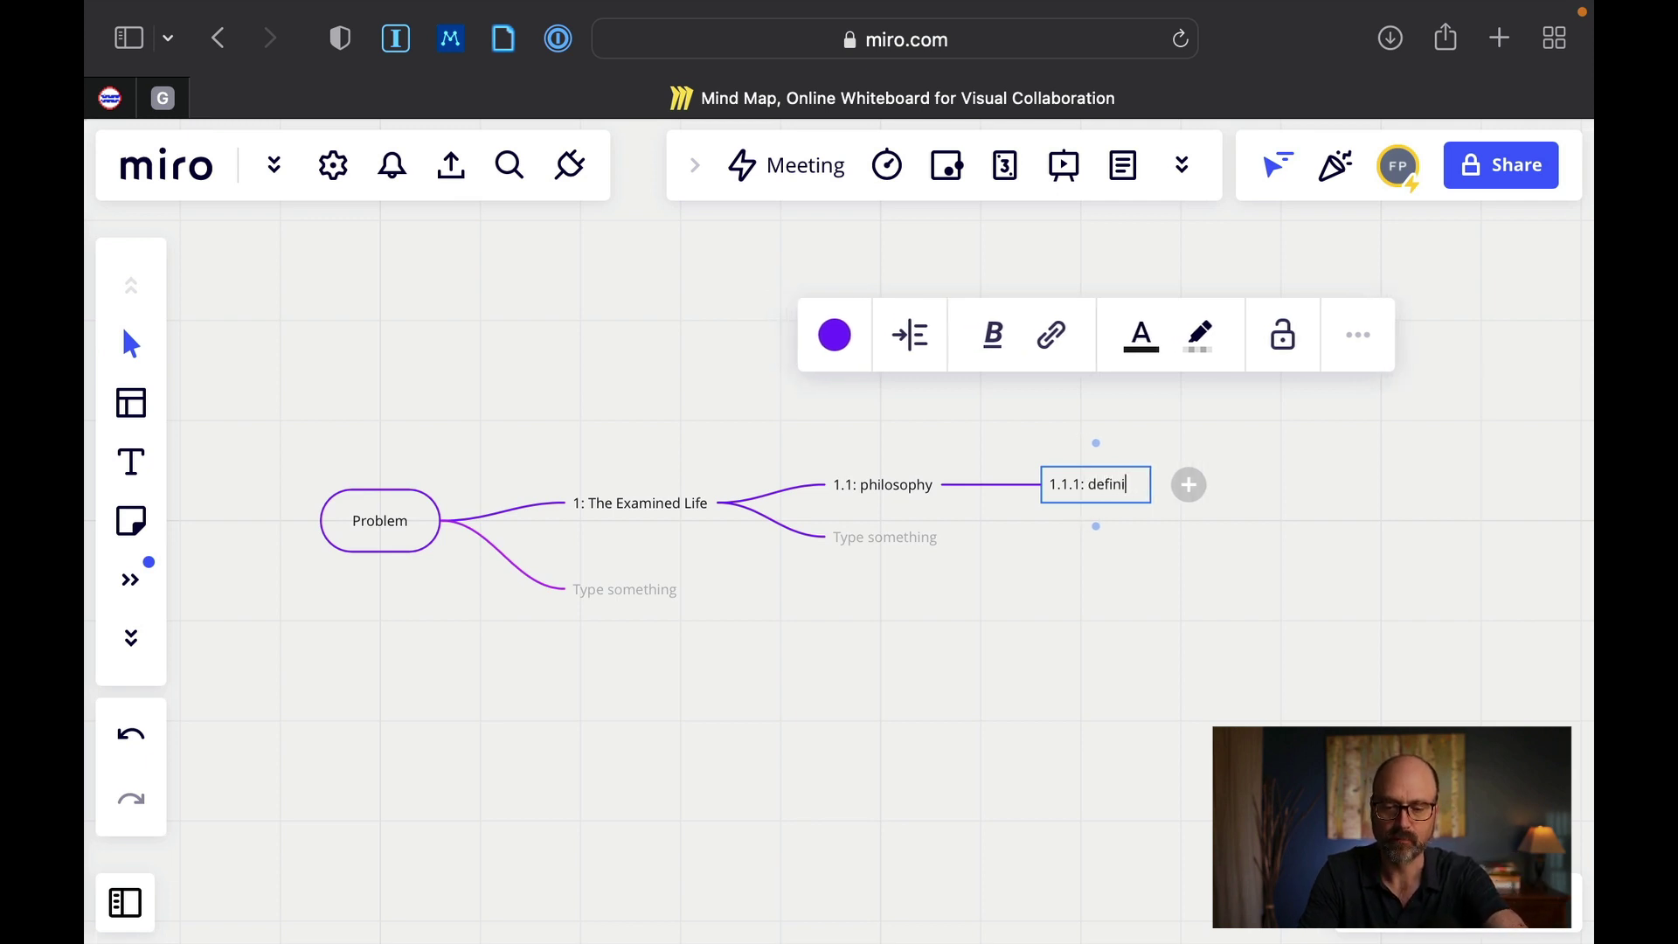
pyautogui.write('tions of philosophy')
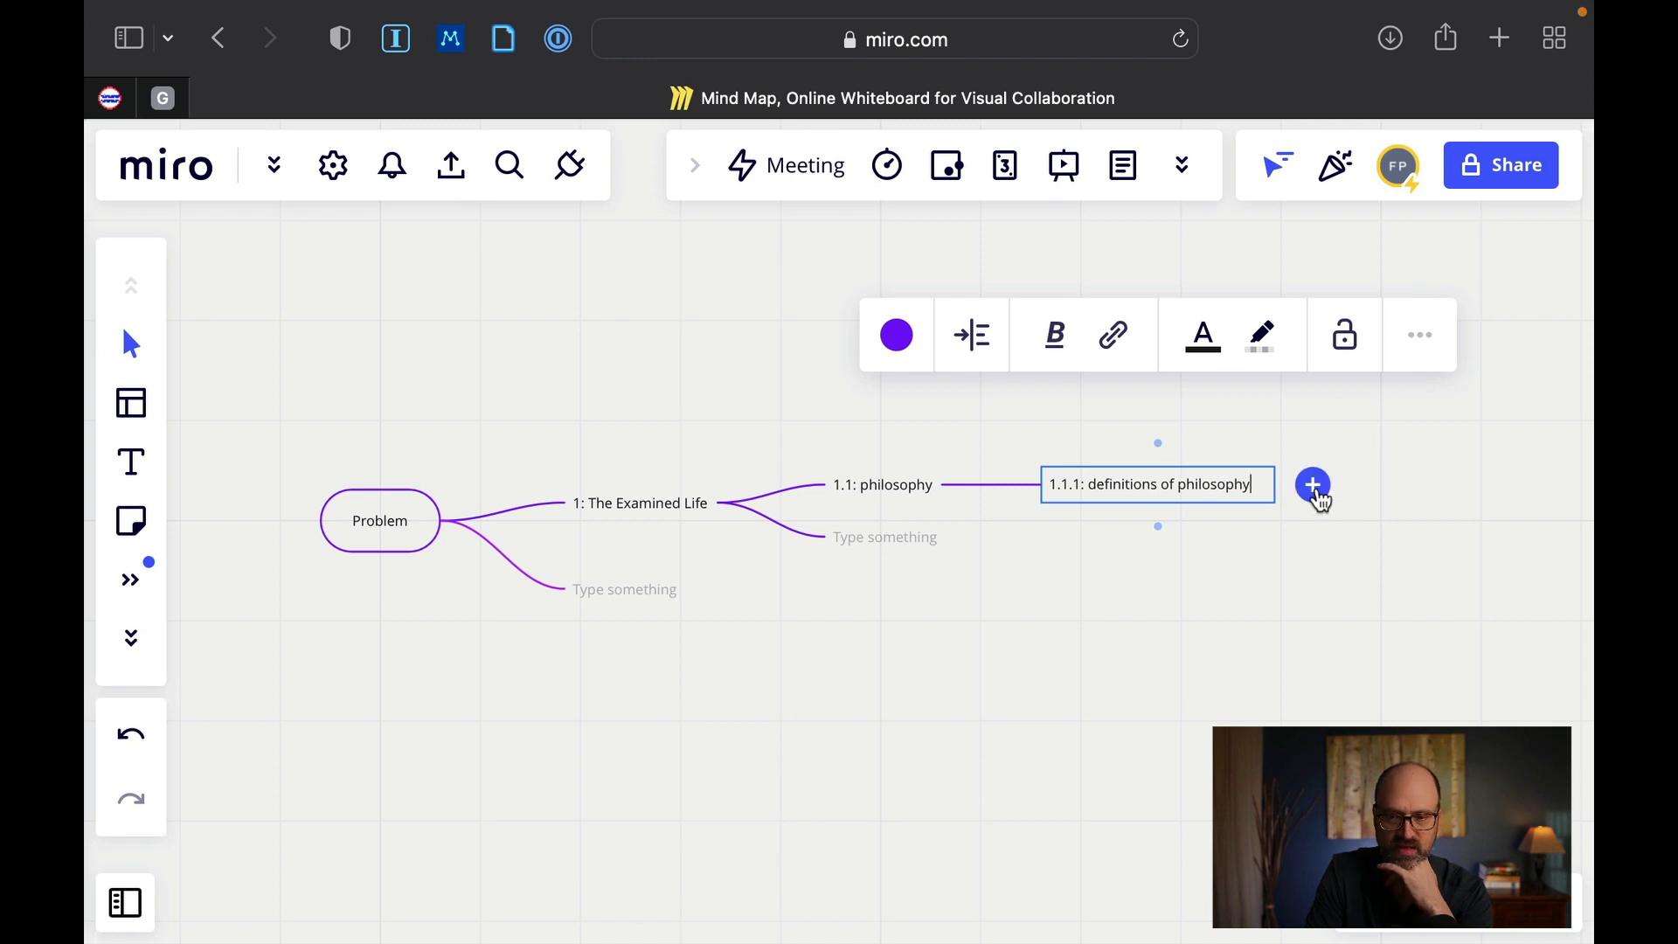
pyautogui.click(1314, 486)
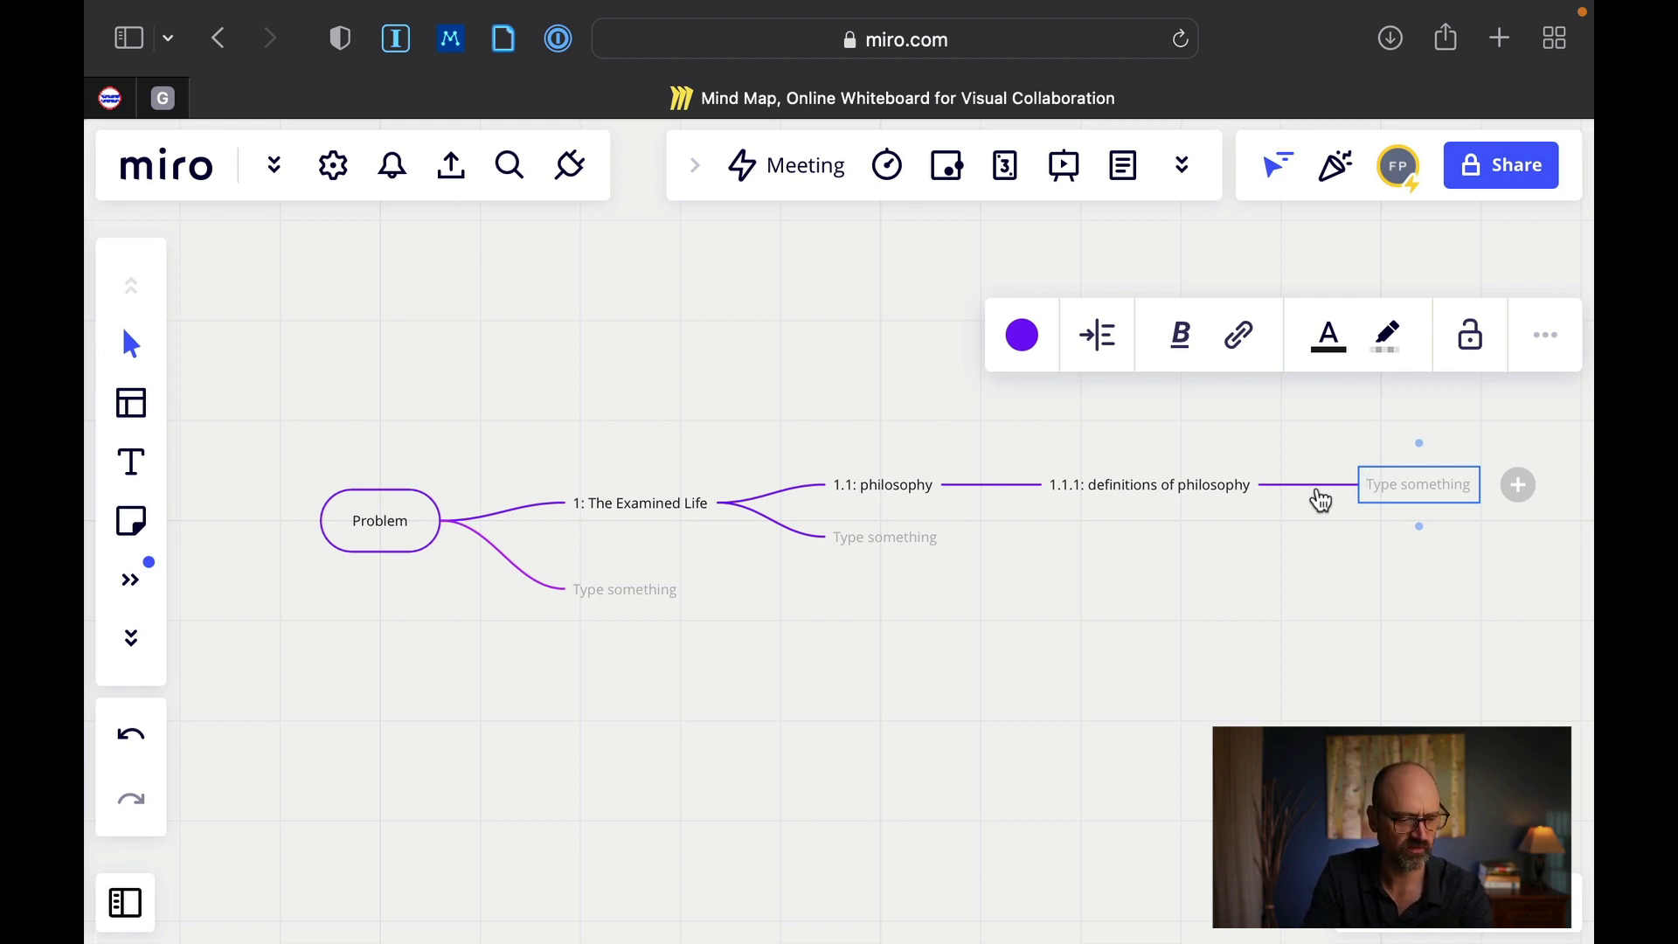
pyautogui.write('1.')
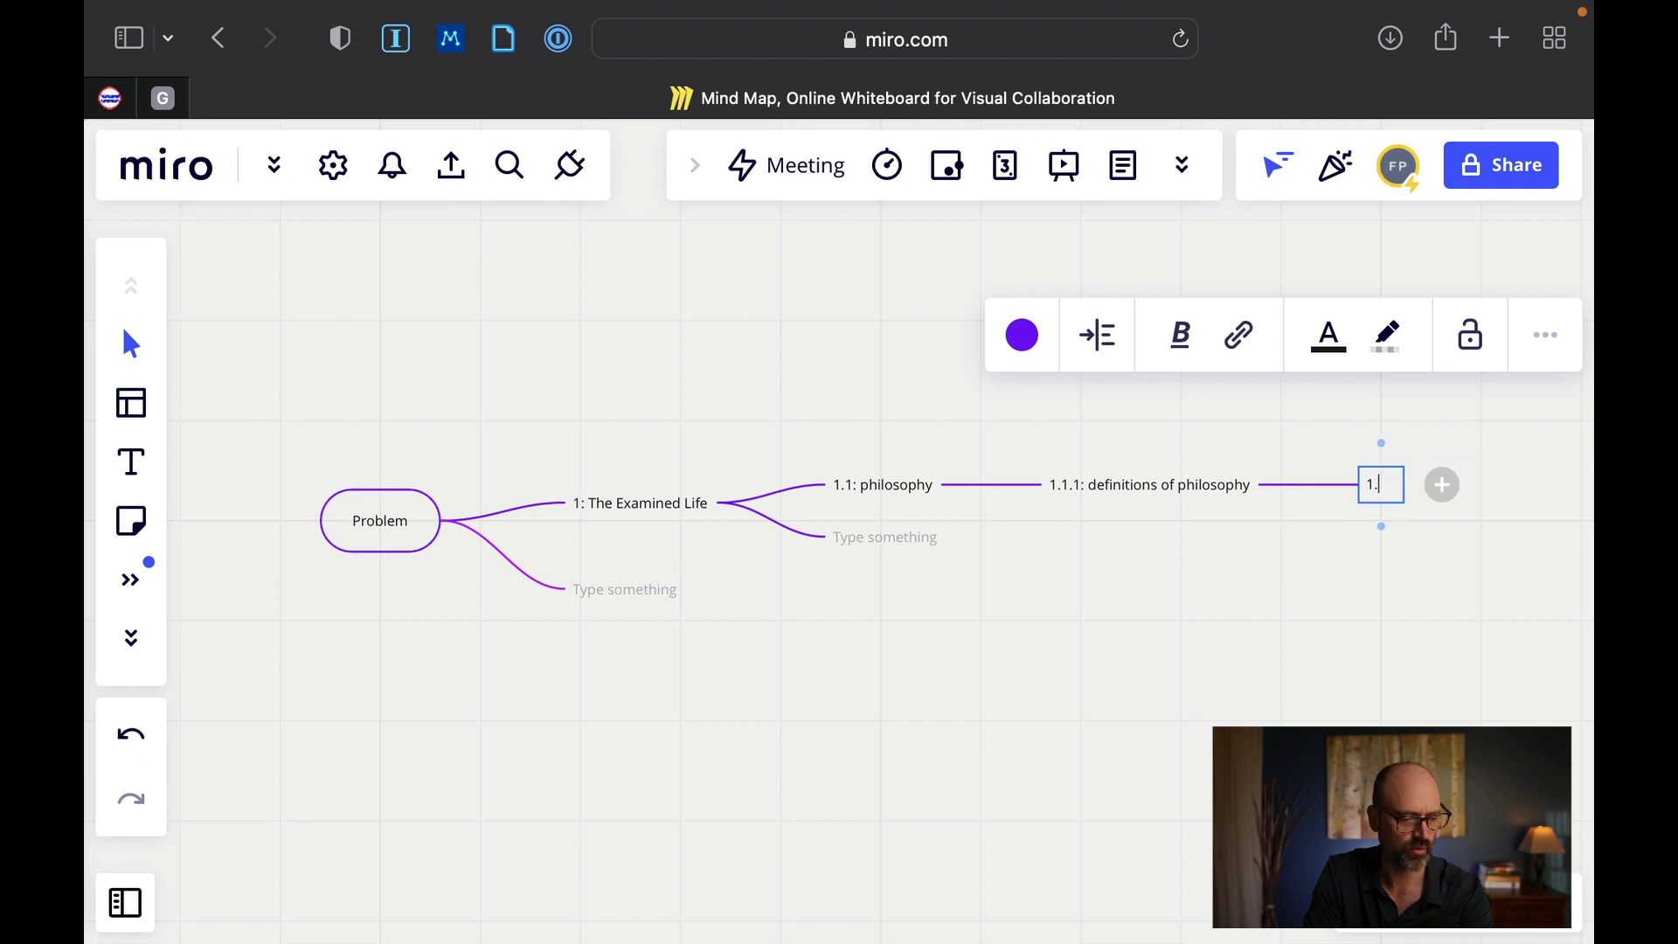
pyautogui.write('1.1')
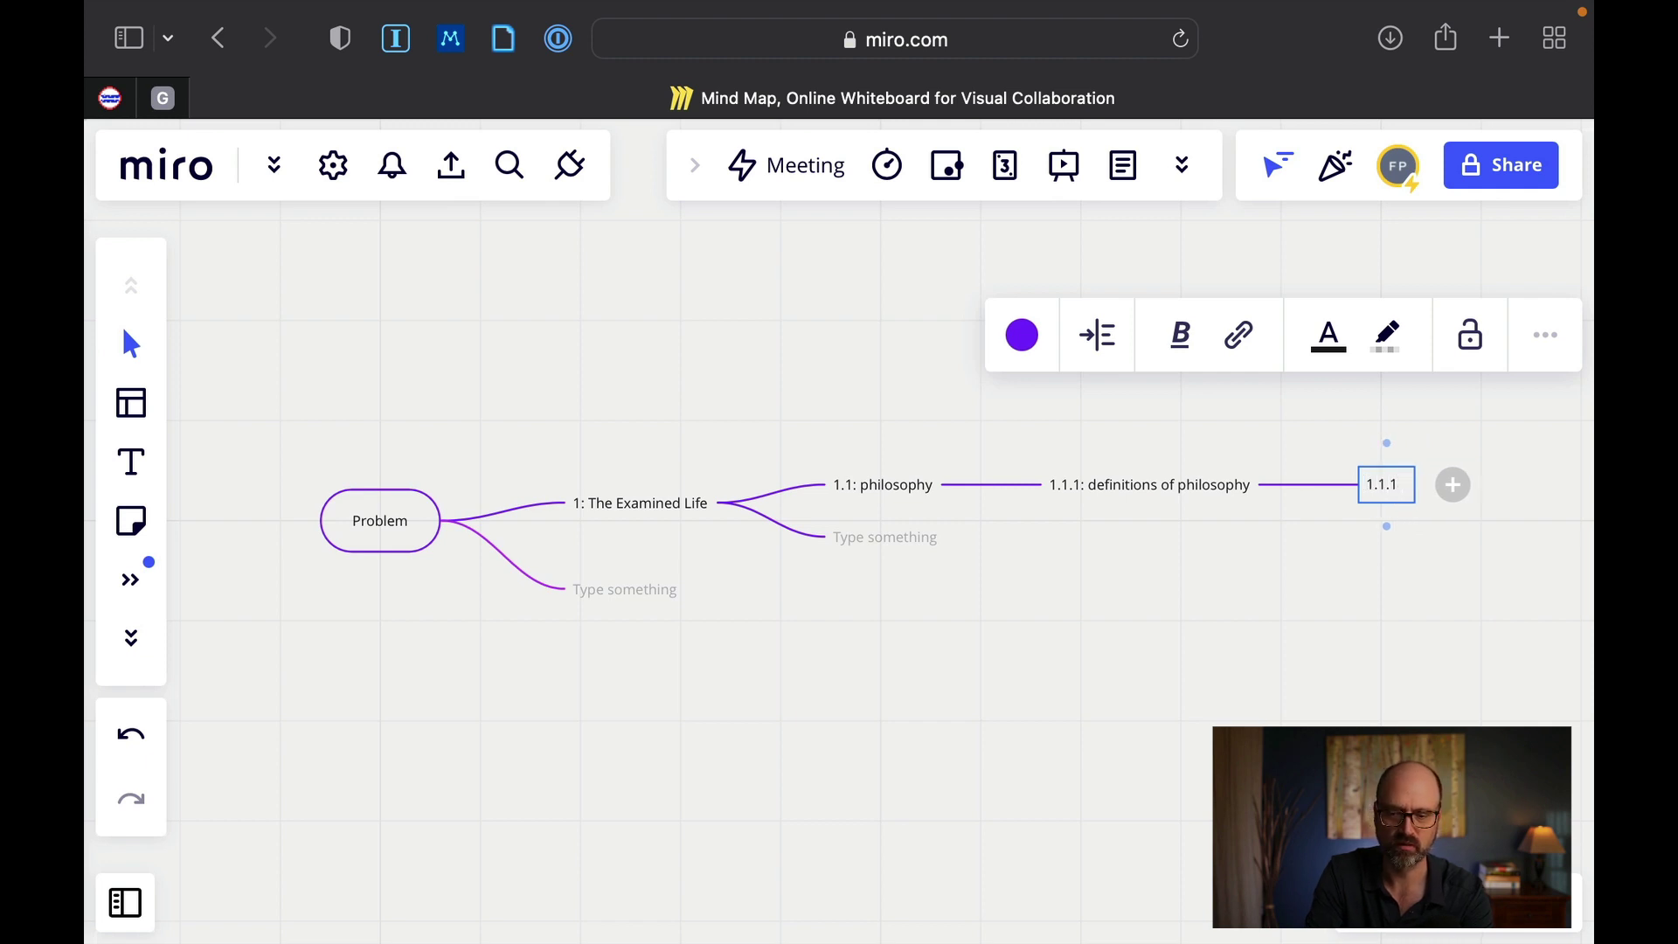
pyautogui.write('.')
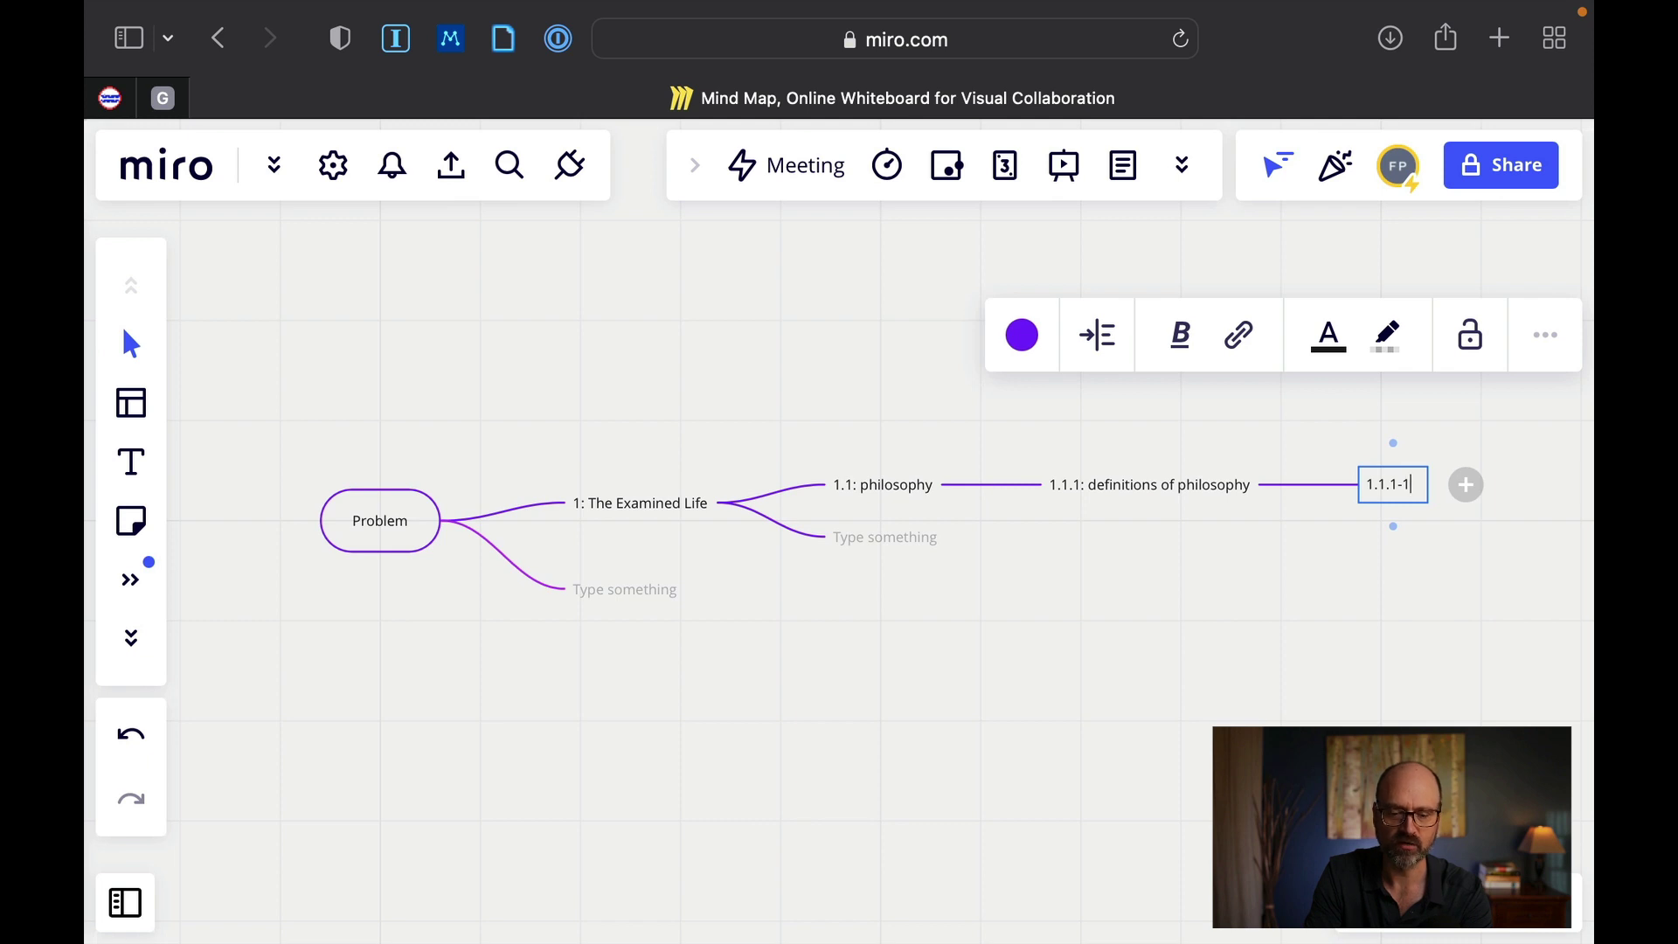
pyautogui.write('1: philoso')
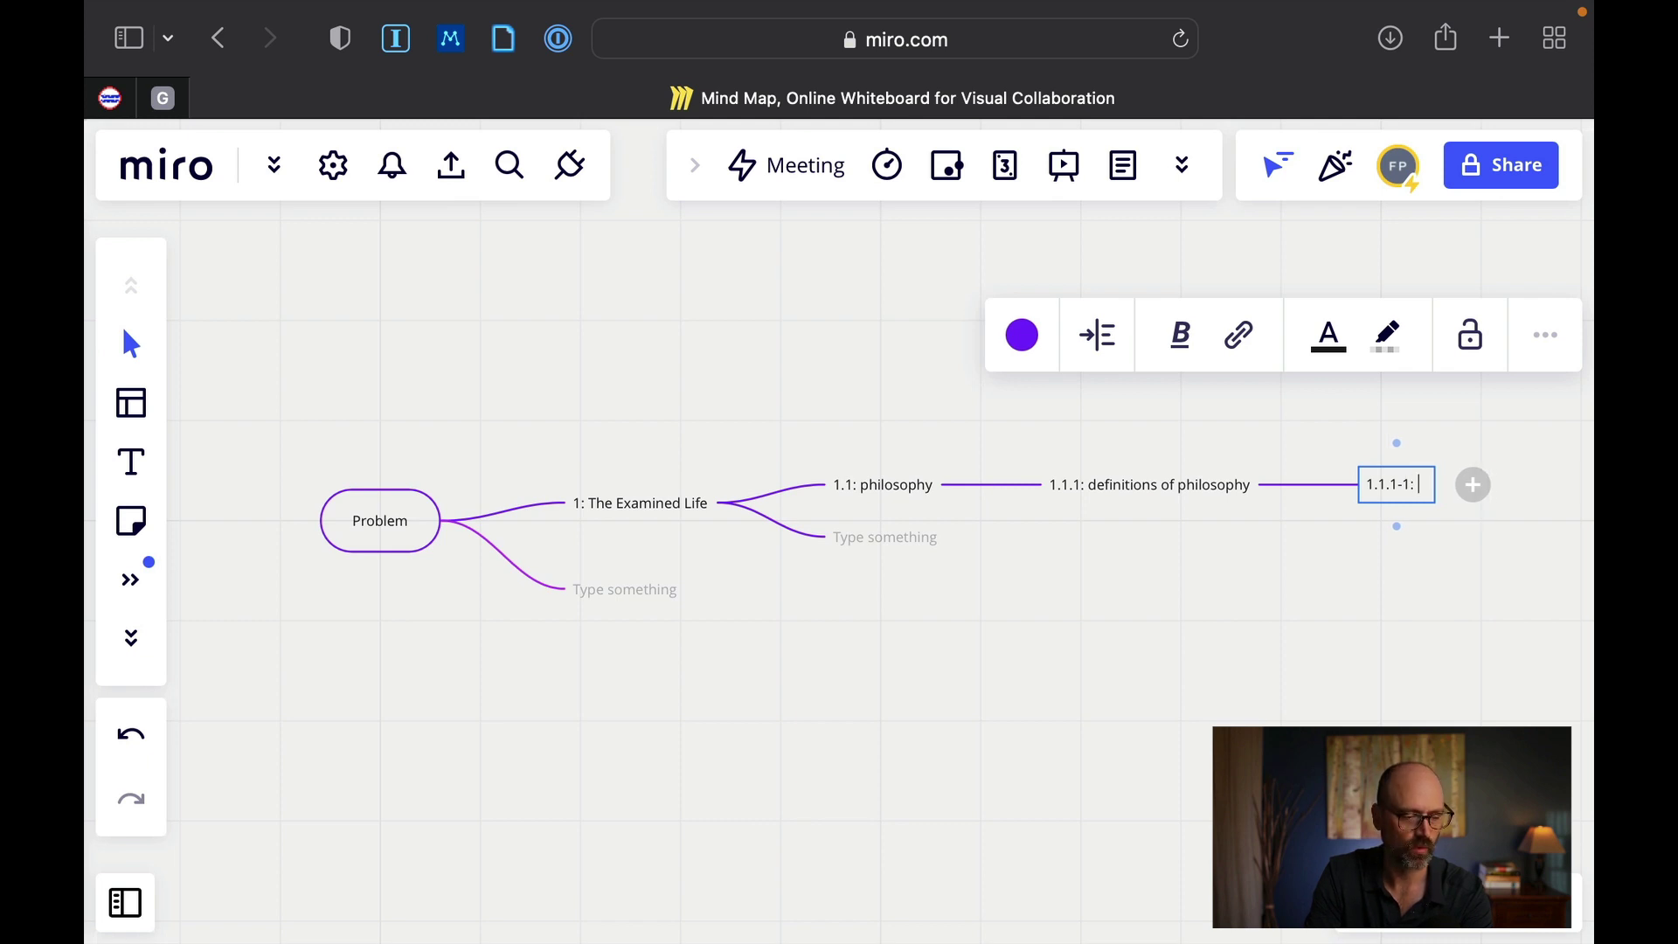
pyautogui.write('phy = ')
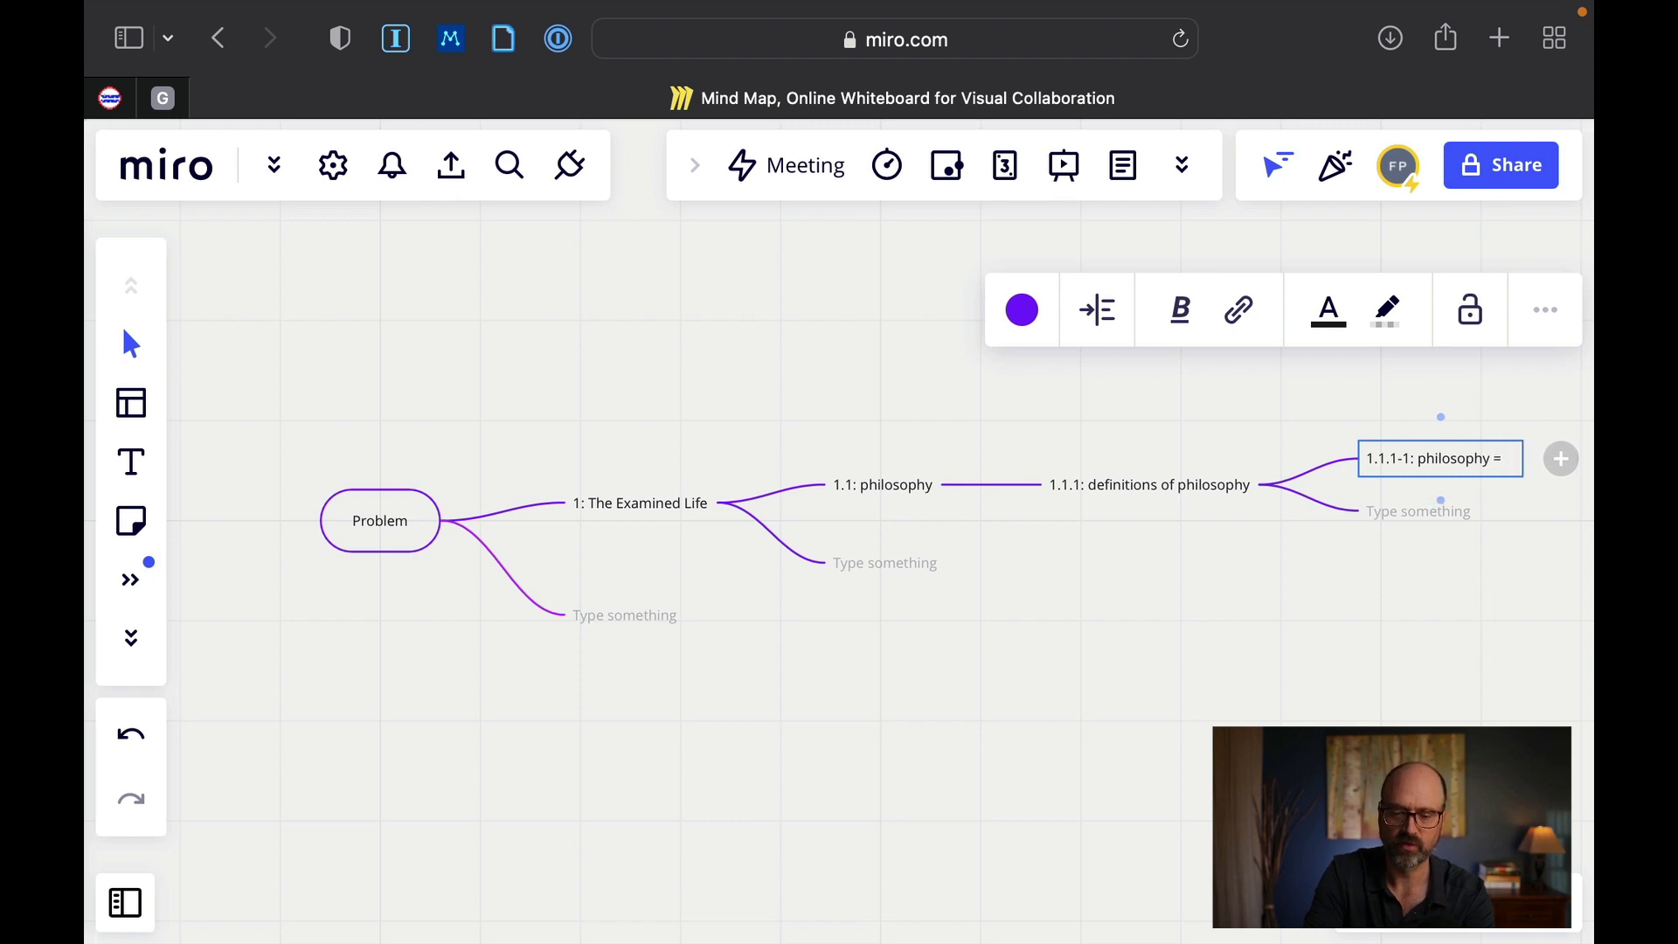
pyautogui.write('thinking abou')
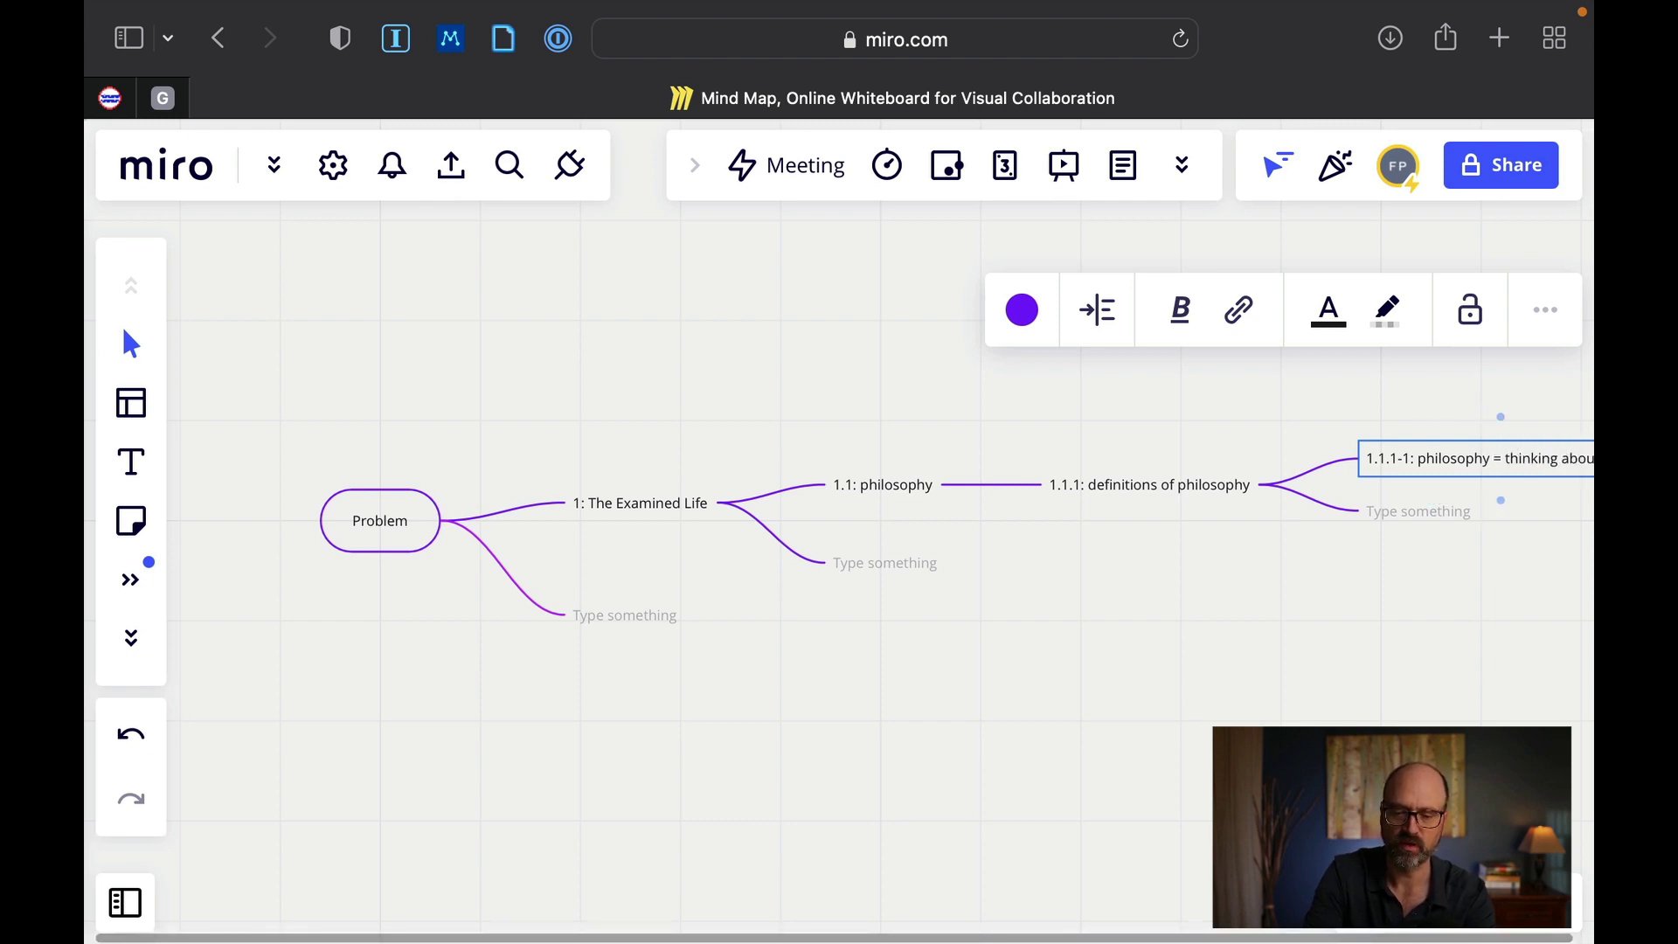
pyautogui.write('t thinking')
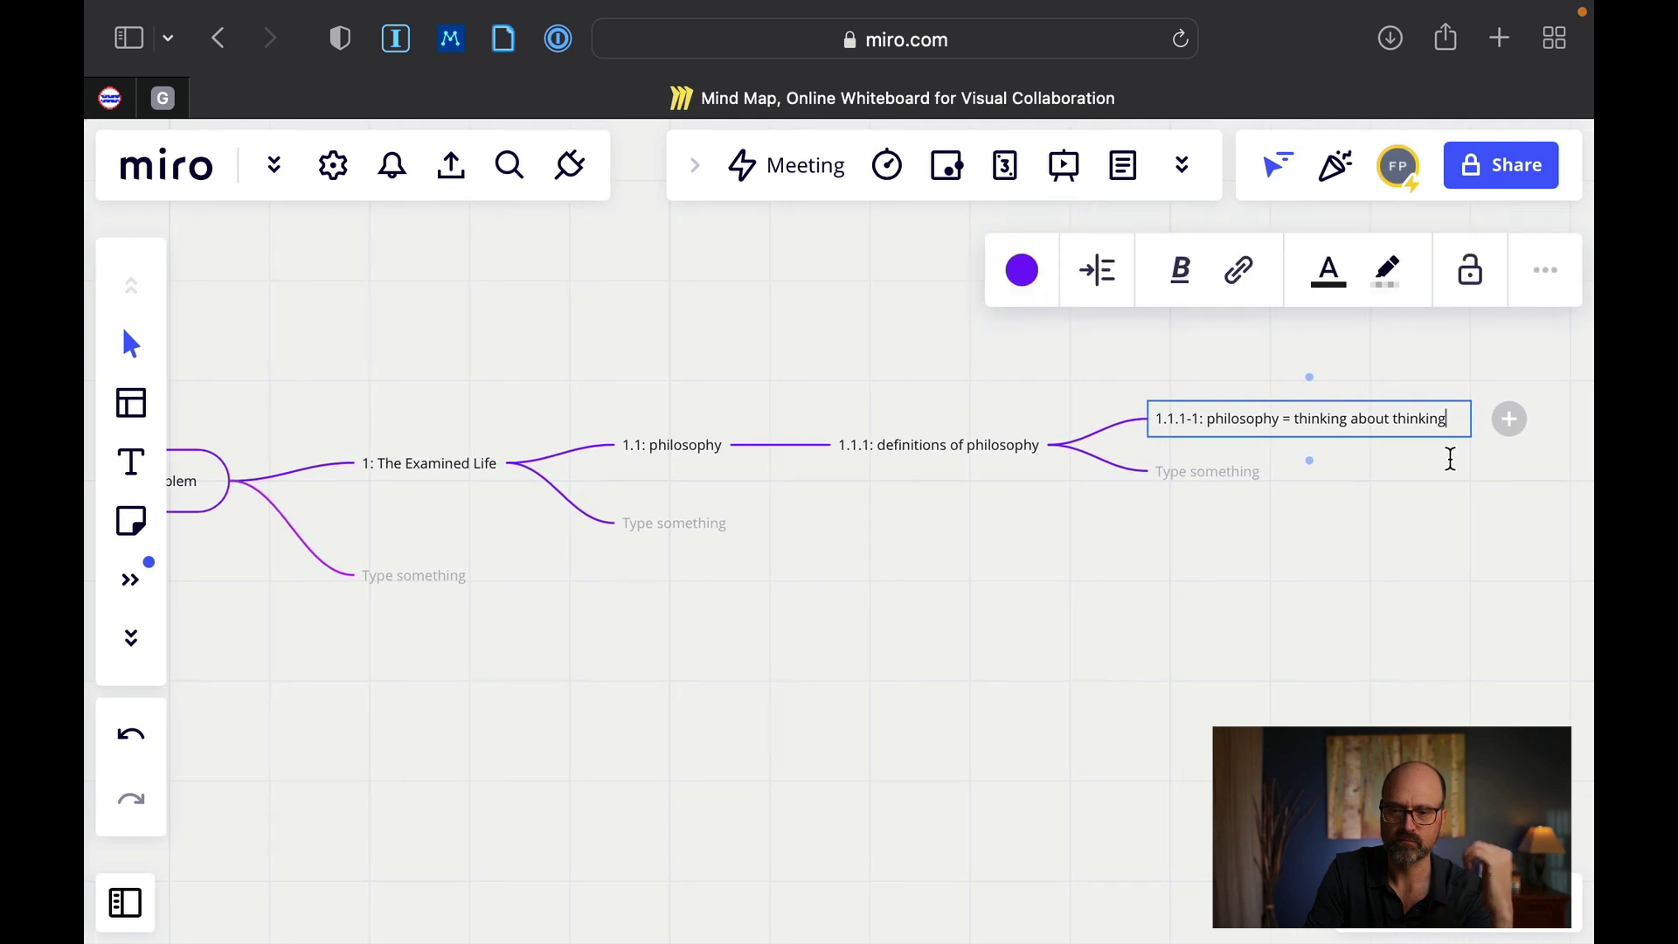
pyautogui.hscroll(-2, 1450, 457)
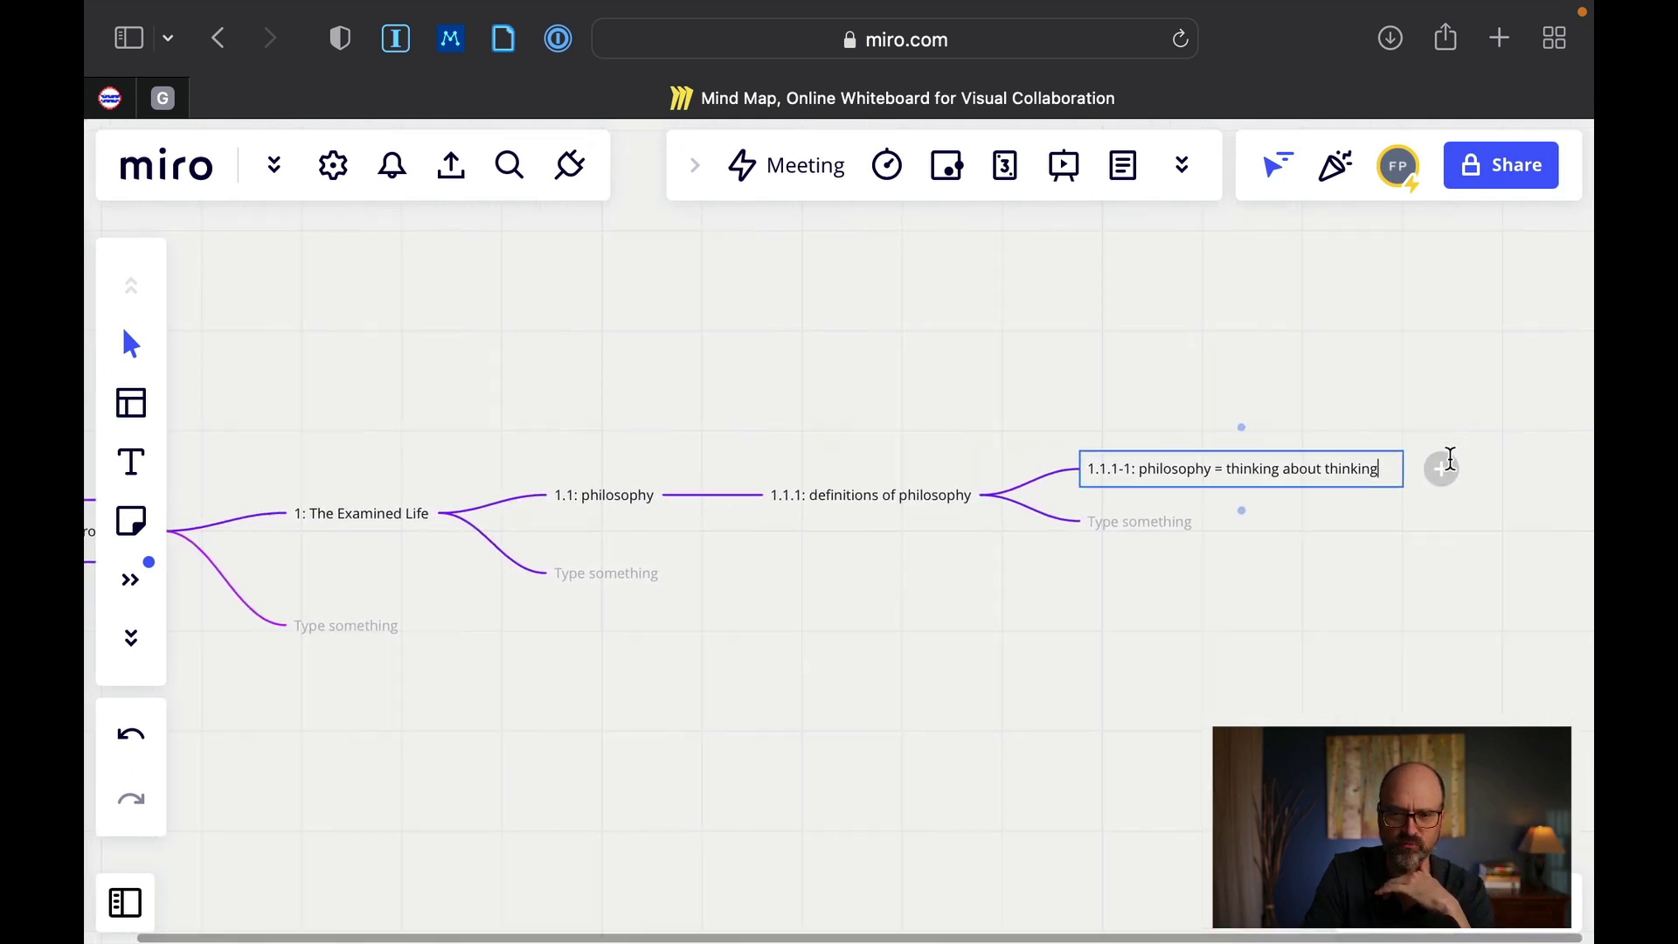
pyautogui.hscroll(2, 1450, 458)
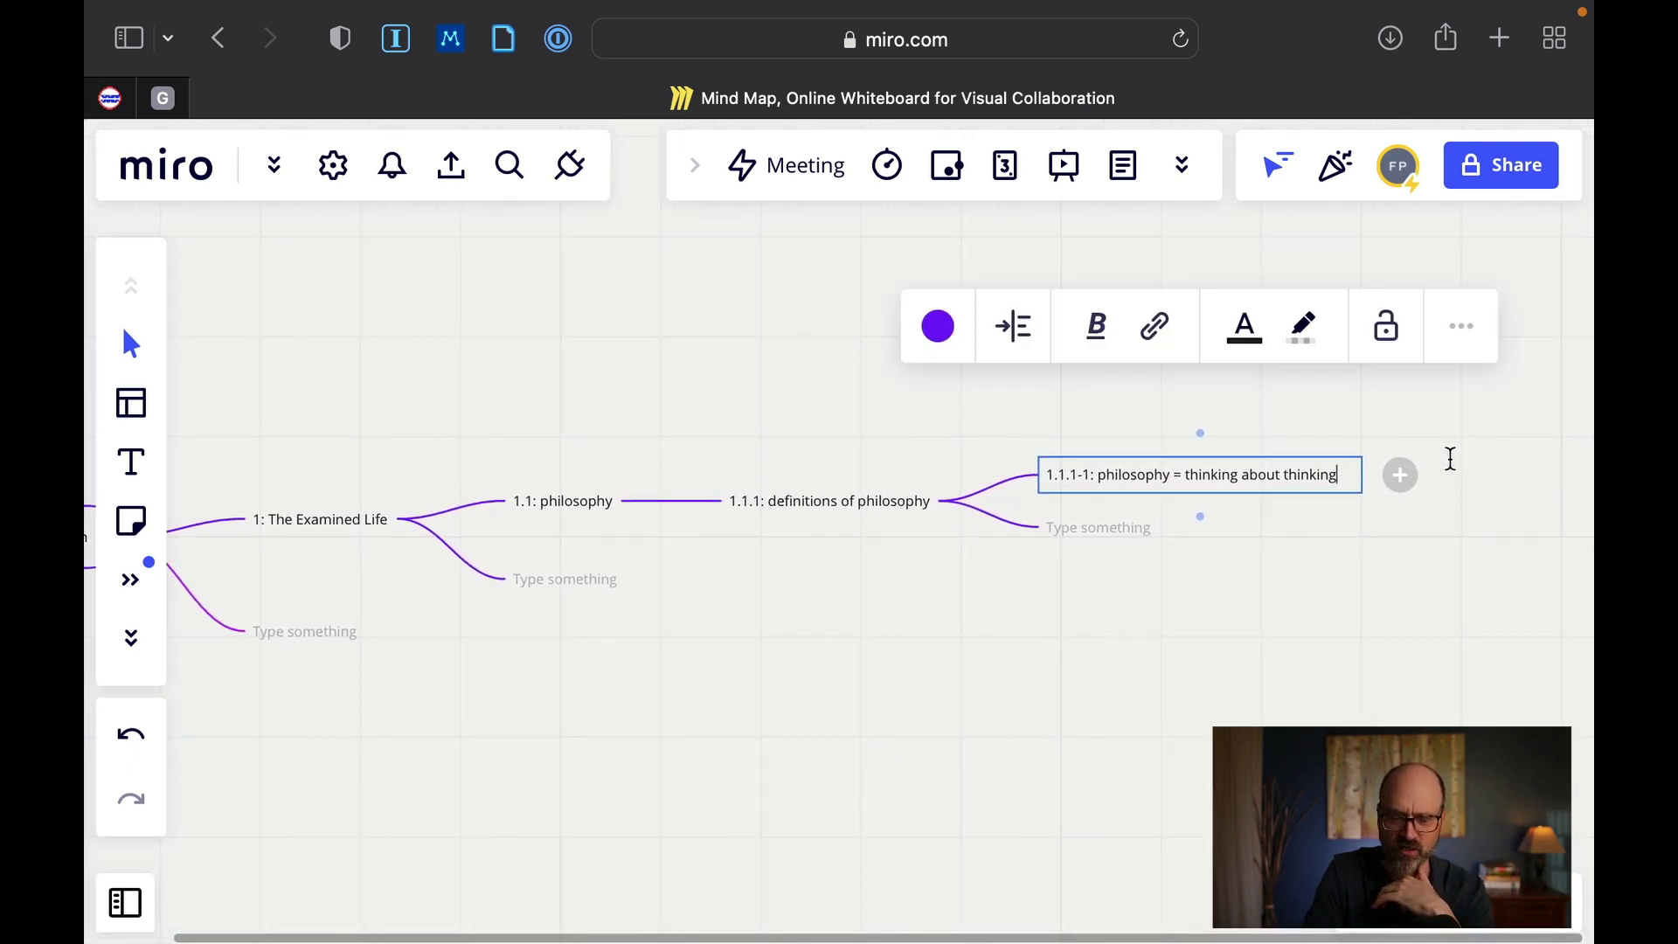
pyautogui.hscroll(1, 1450, 458)
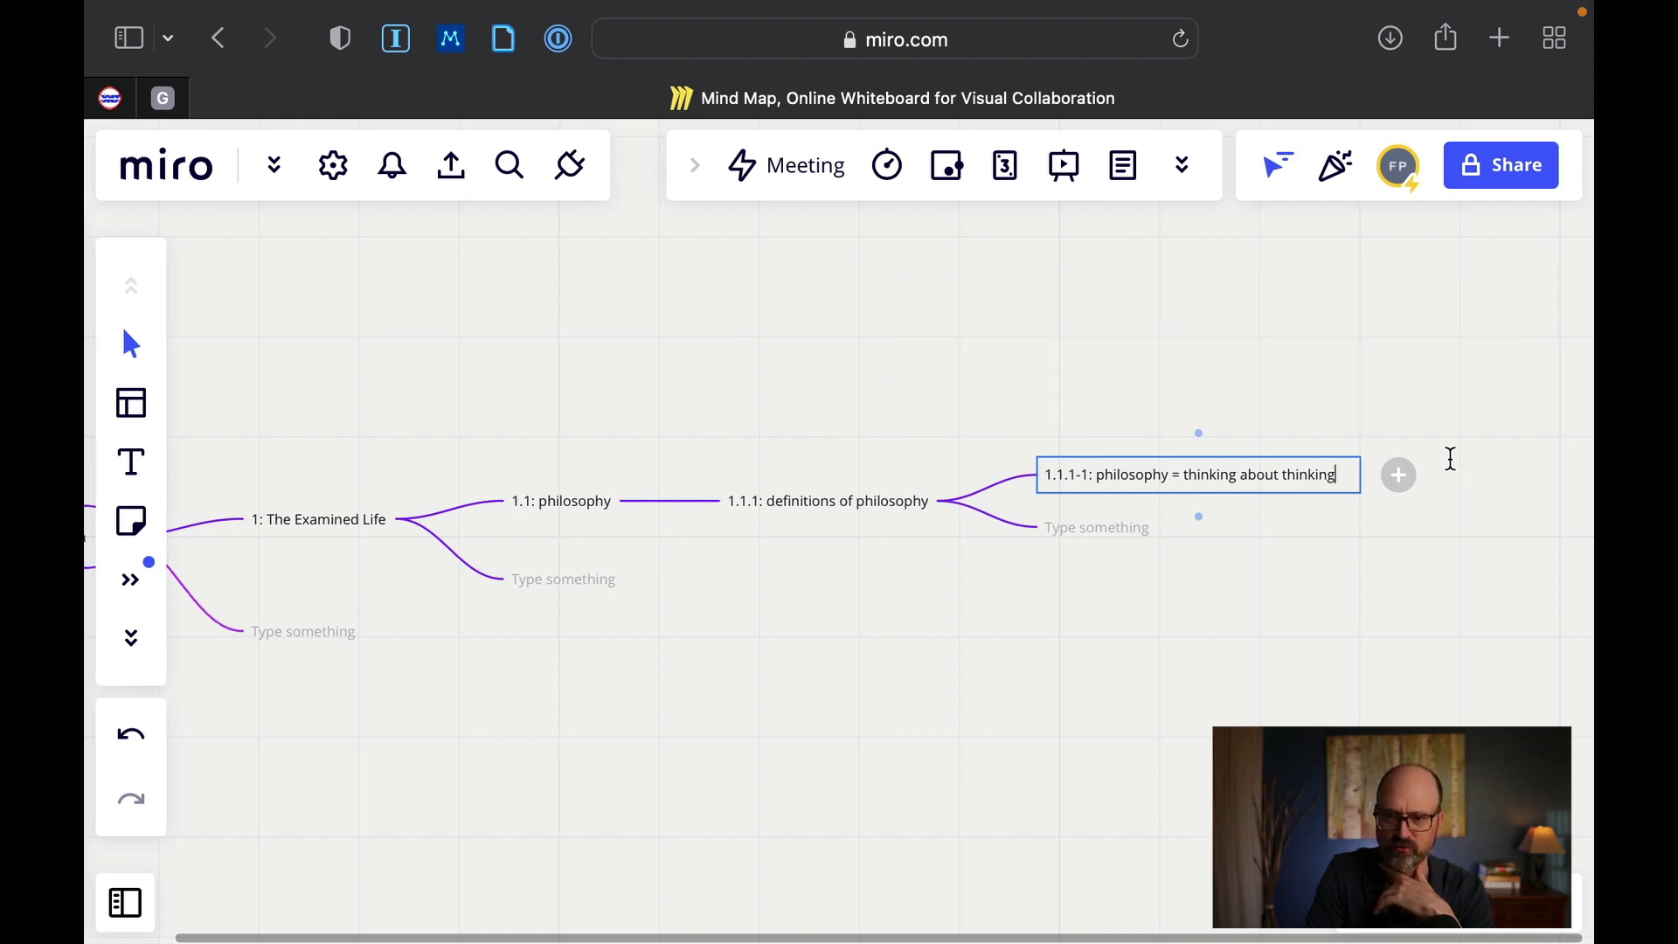
pyautogui.hscroll(10, 1450, 458)
pyautogui.hscroll(-4, 1450, 458)
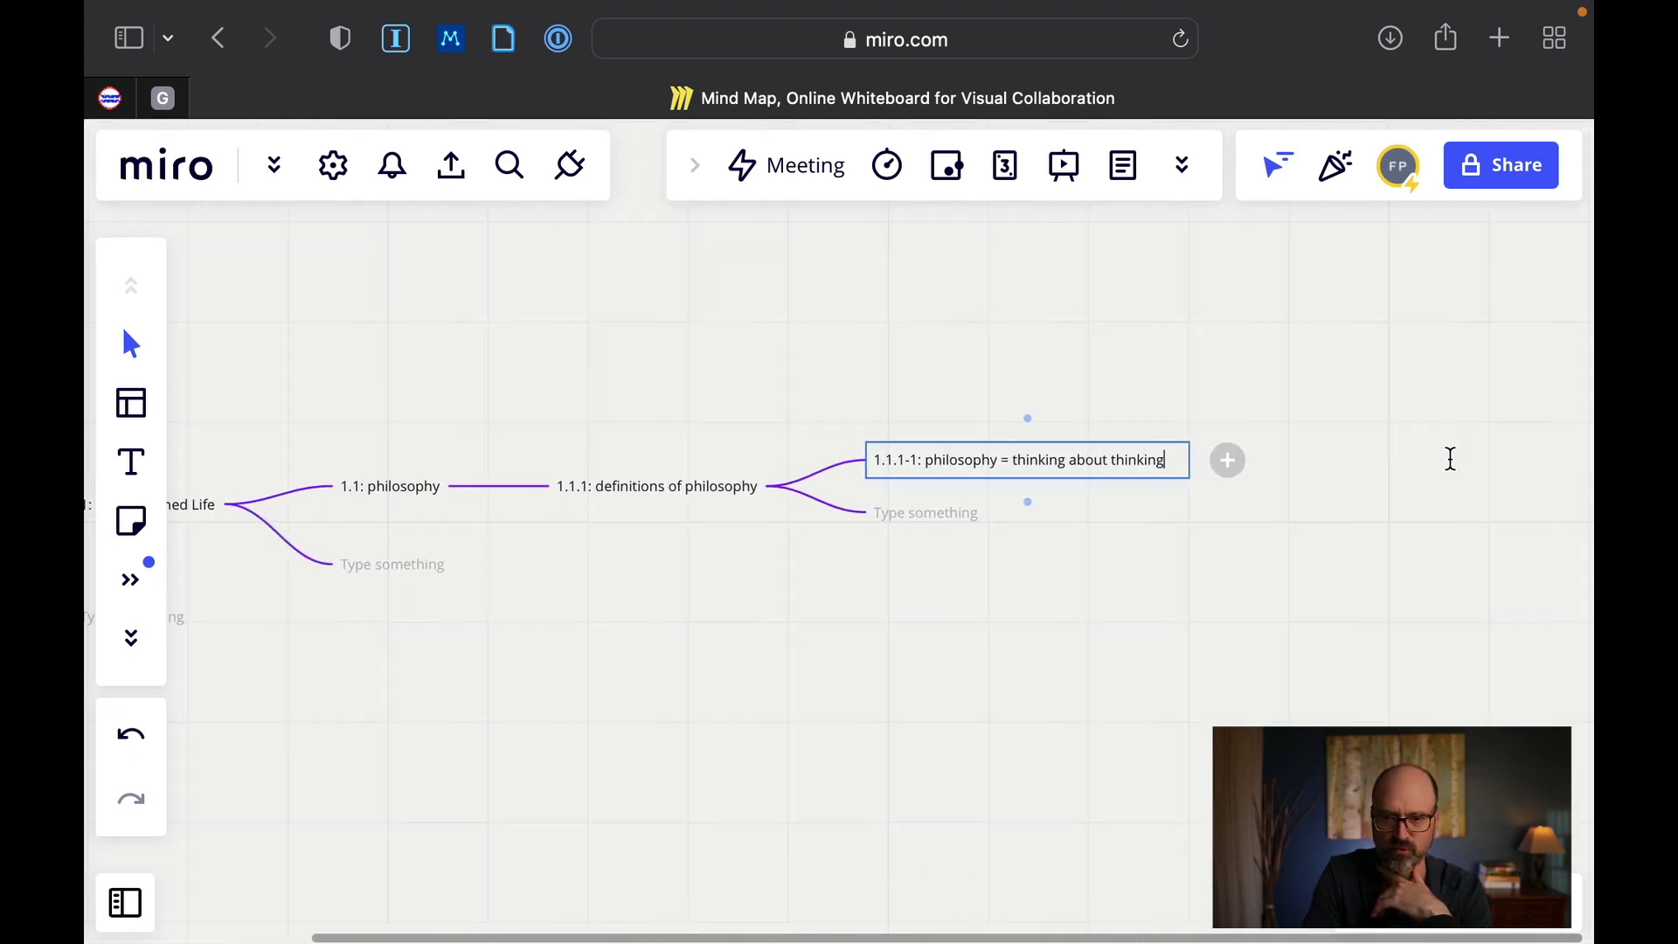
pyautogui.hscroll(1, 1450, 458)
pyautogui.scroll(-1, 1450, 458)
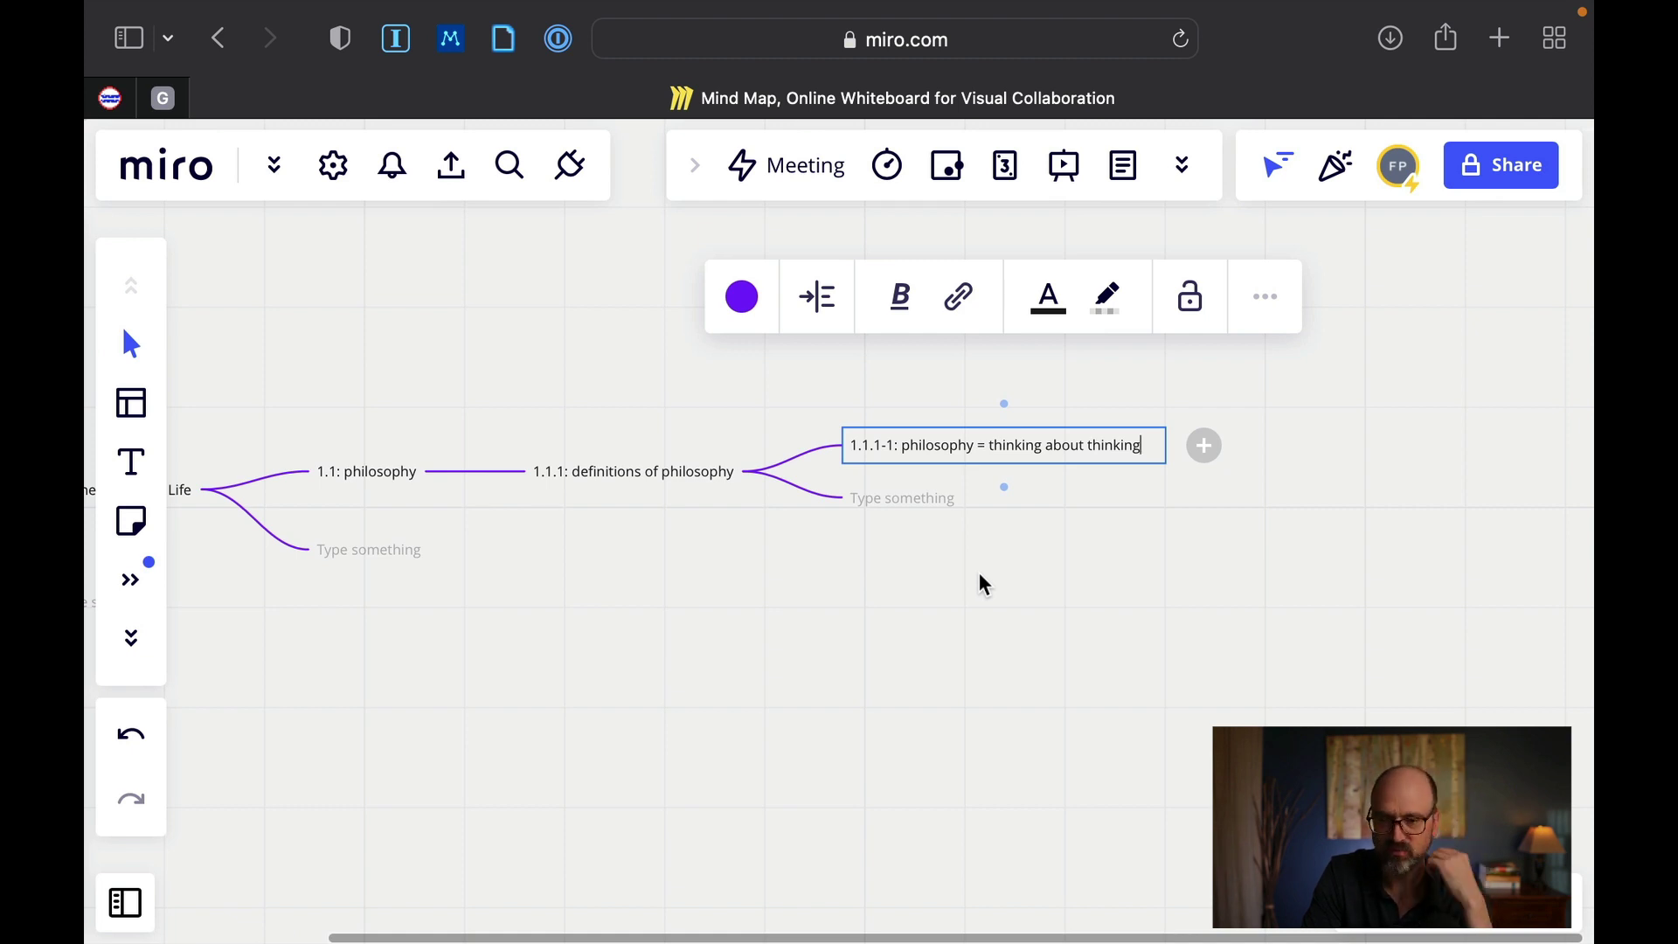
pyautogui.scroll(3, 981, 577)
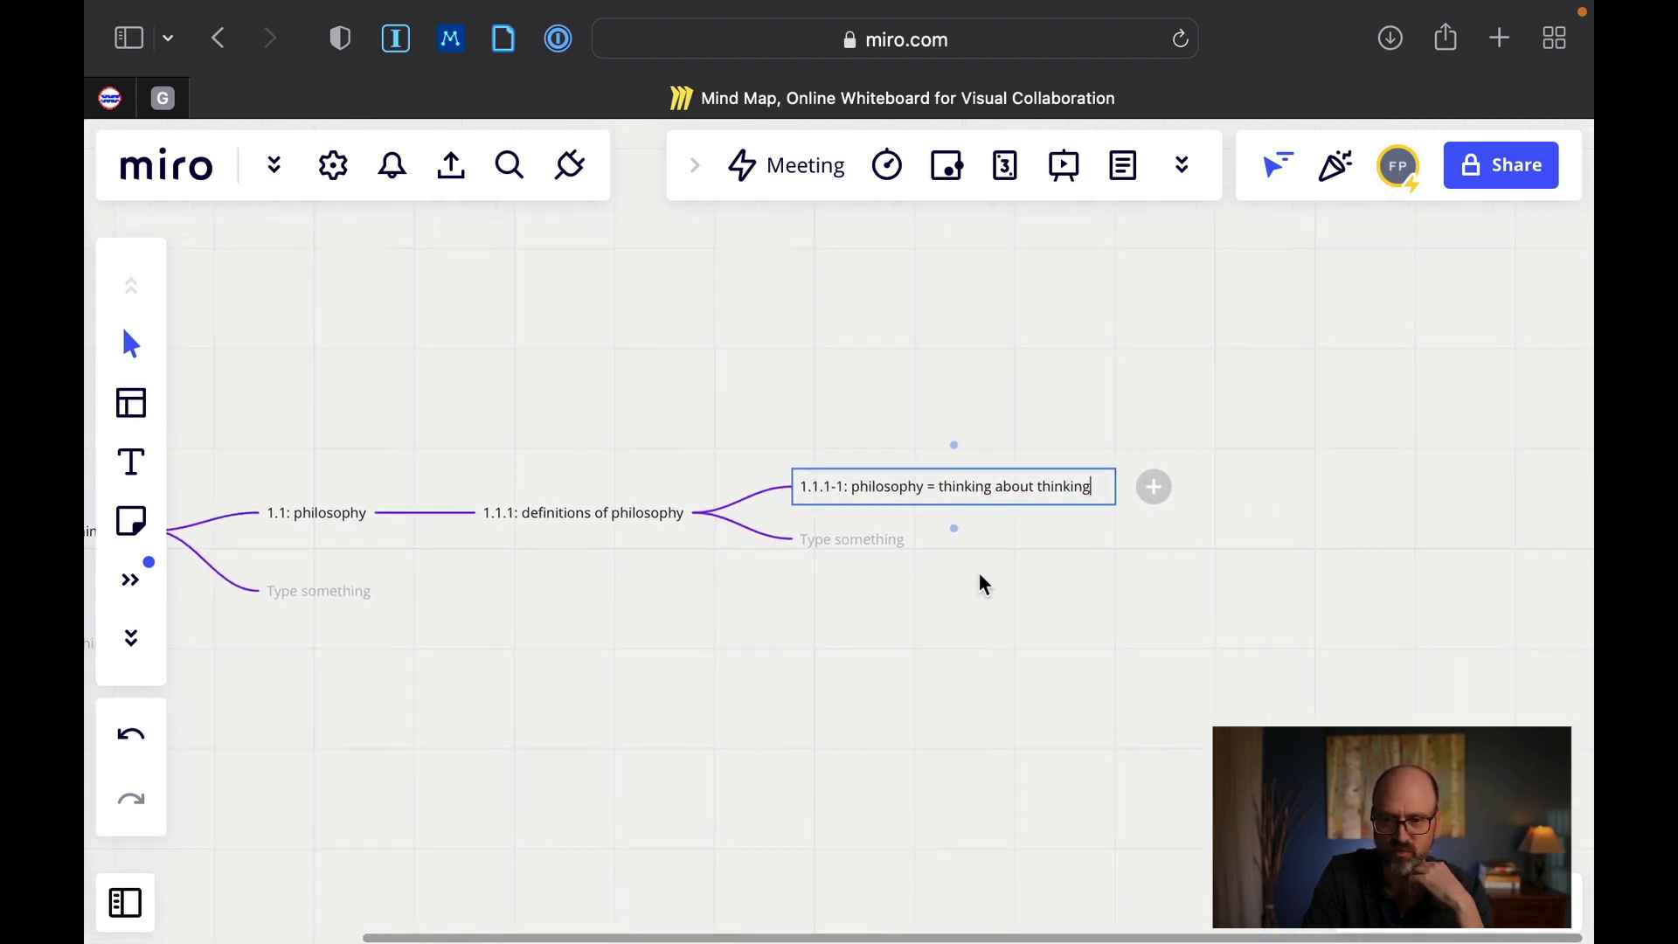
pyautogui.hscroll(-1, 979, 573)
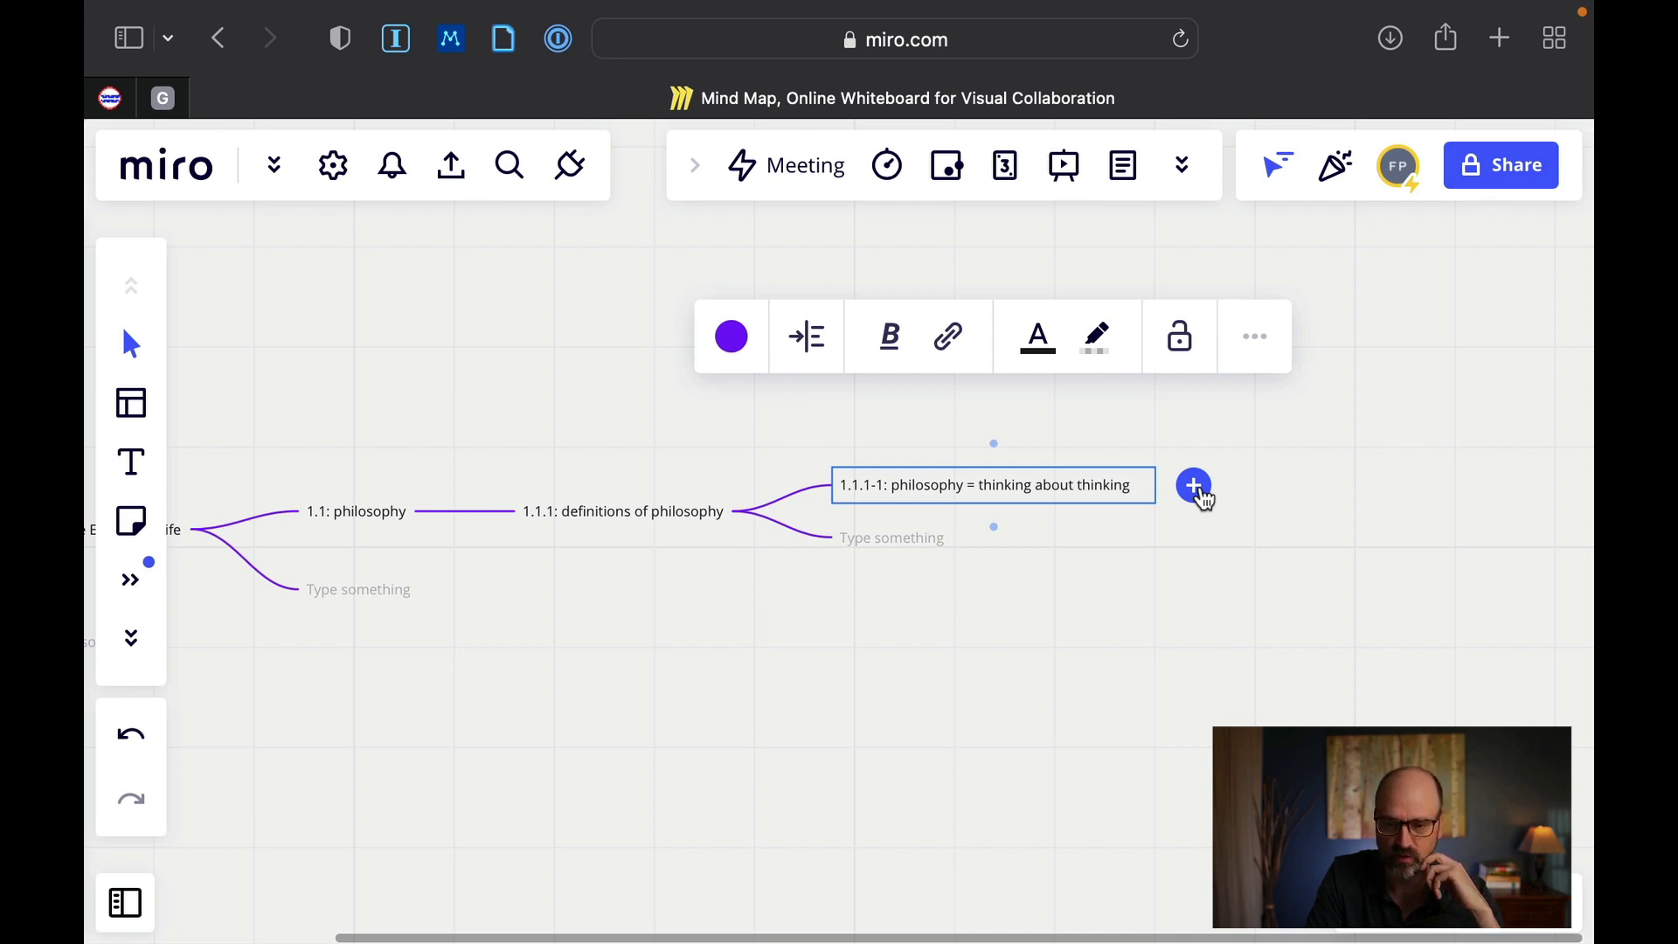
# - Add a '1.1.1-1a: philosophy = criticism' card under 1.1.1-1, followed by an empty child
pyautogui.click(1198, 490)
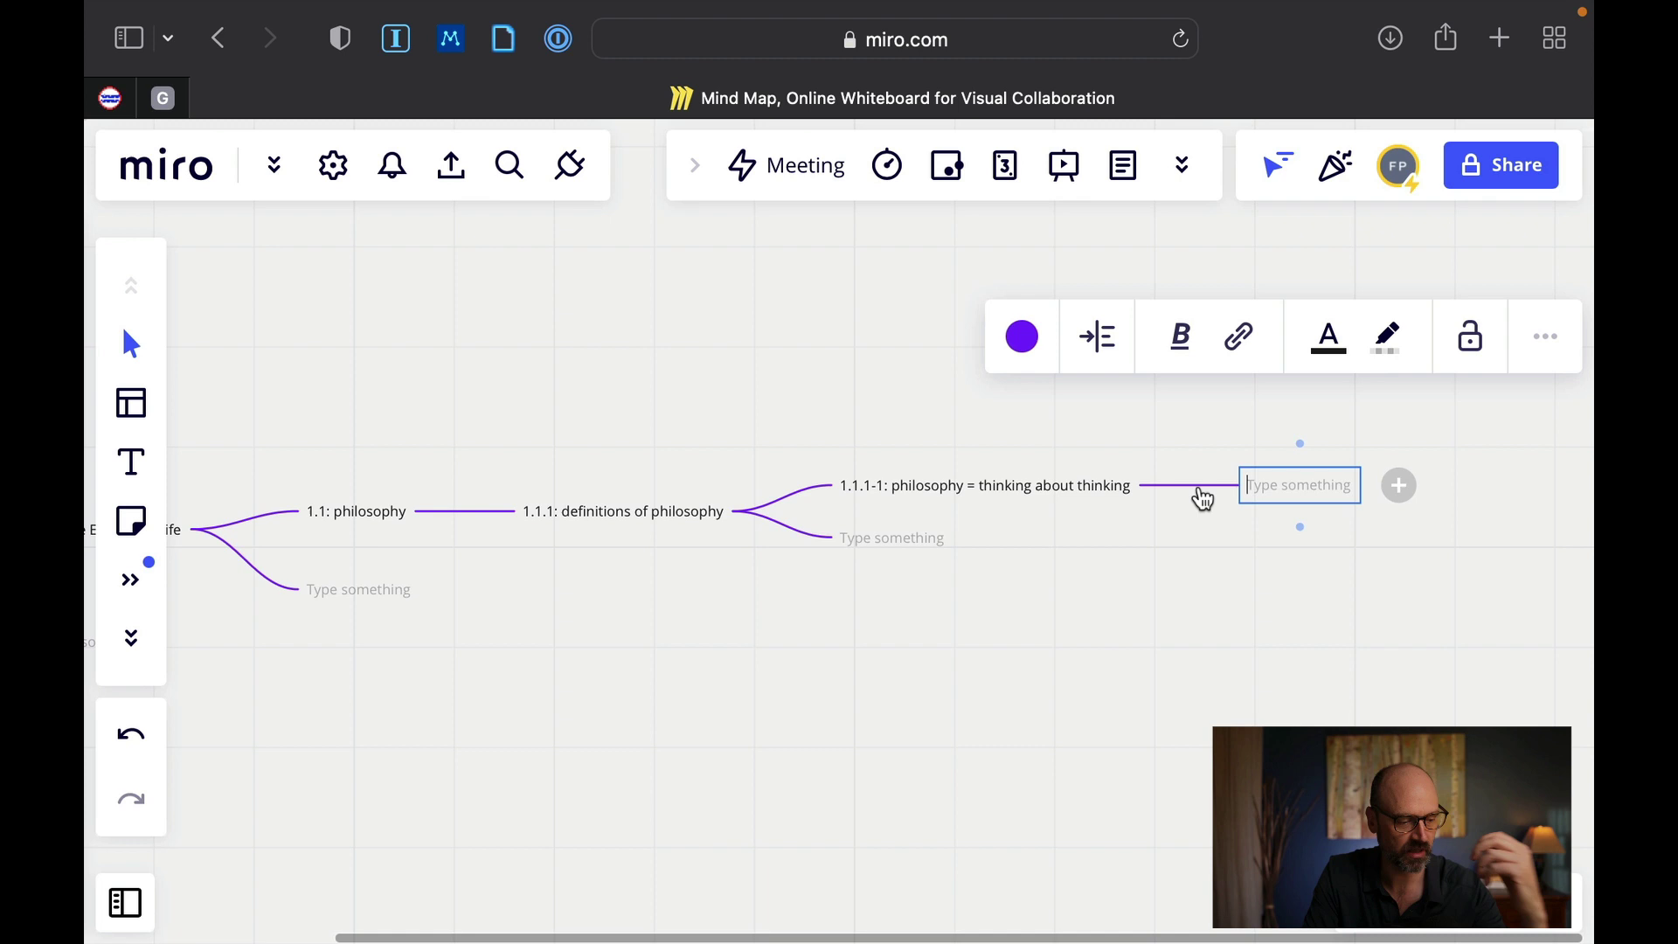
pyautogui.write('1.')
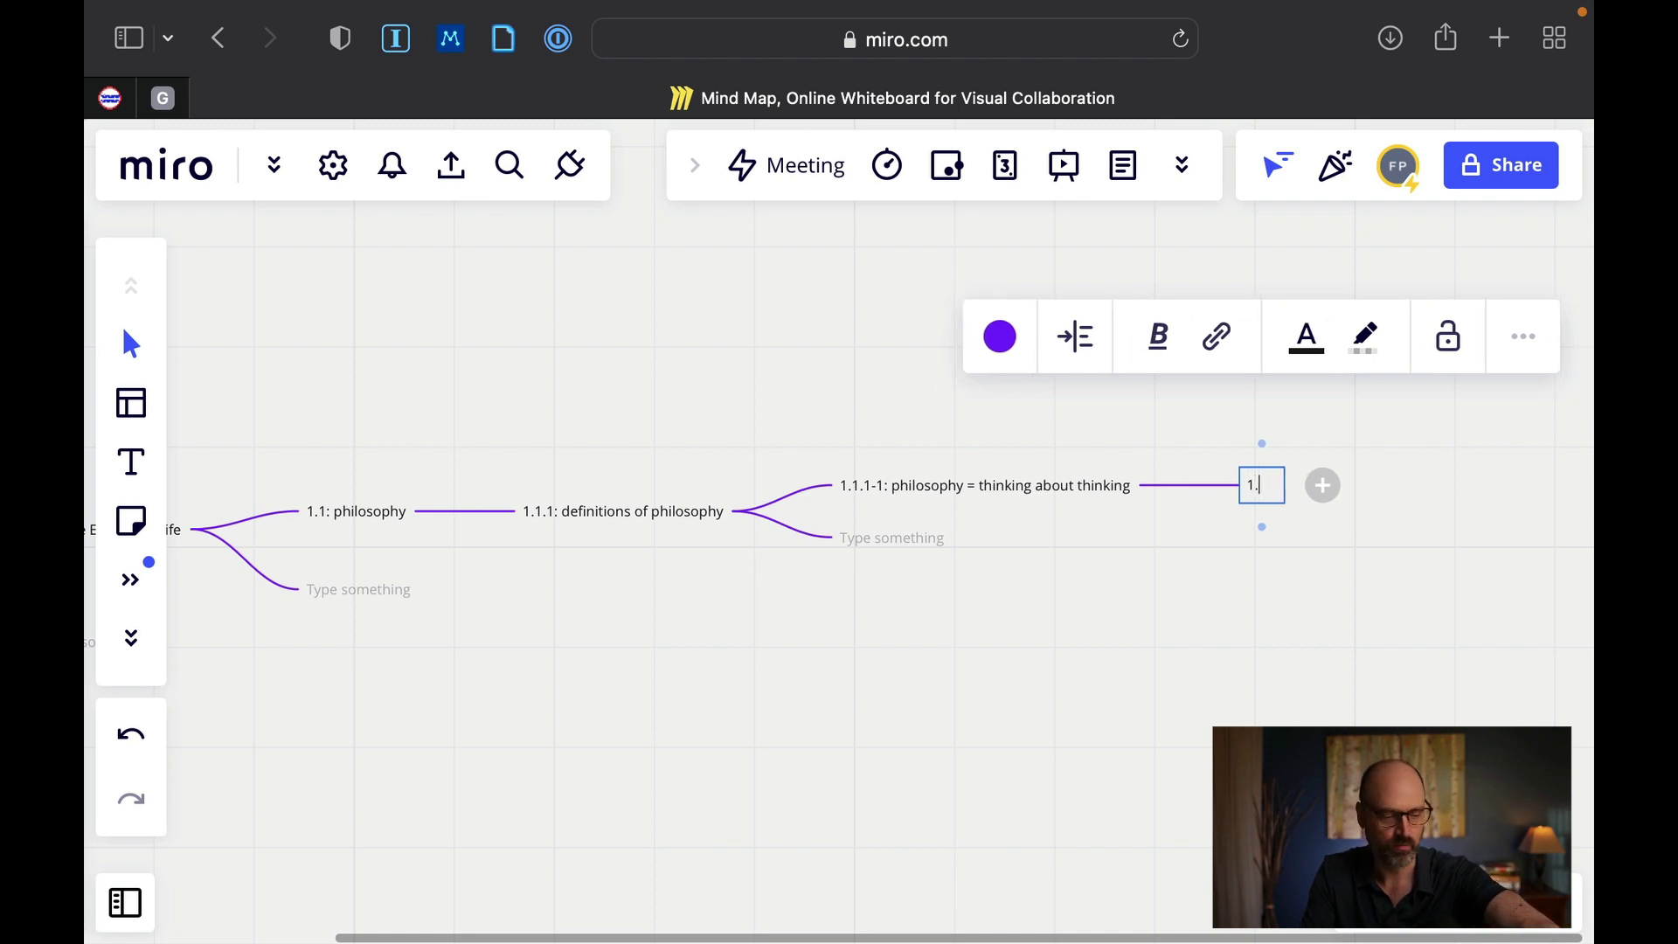
pyautogui.write('1.1')
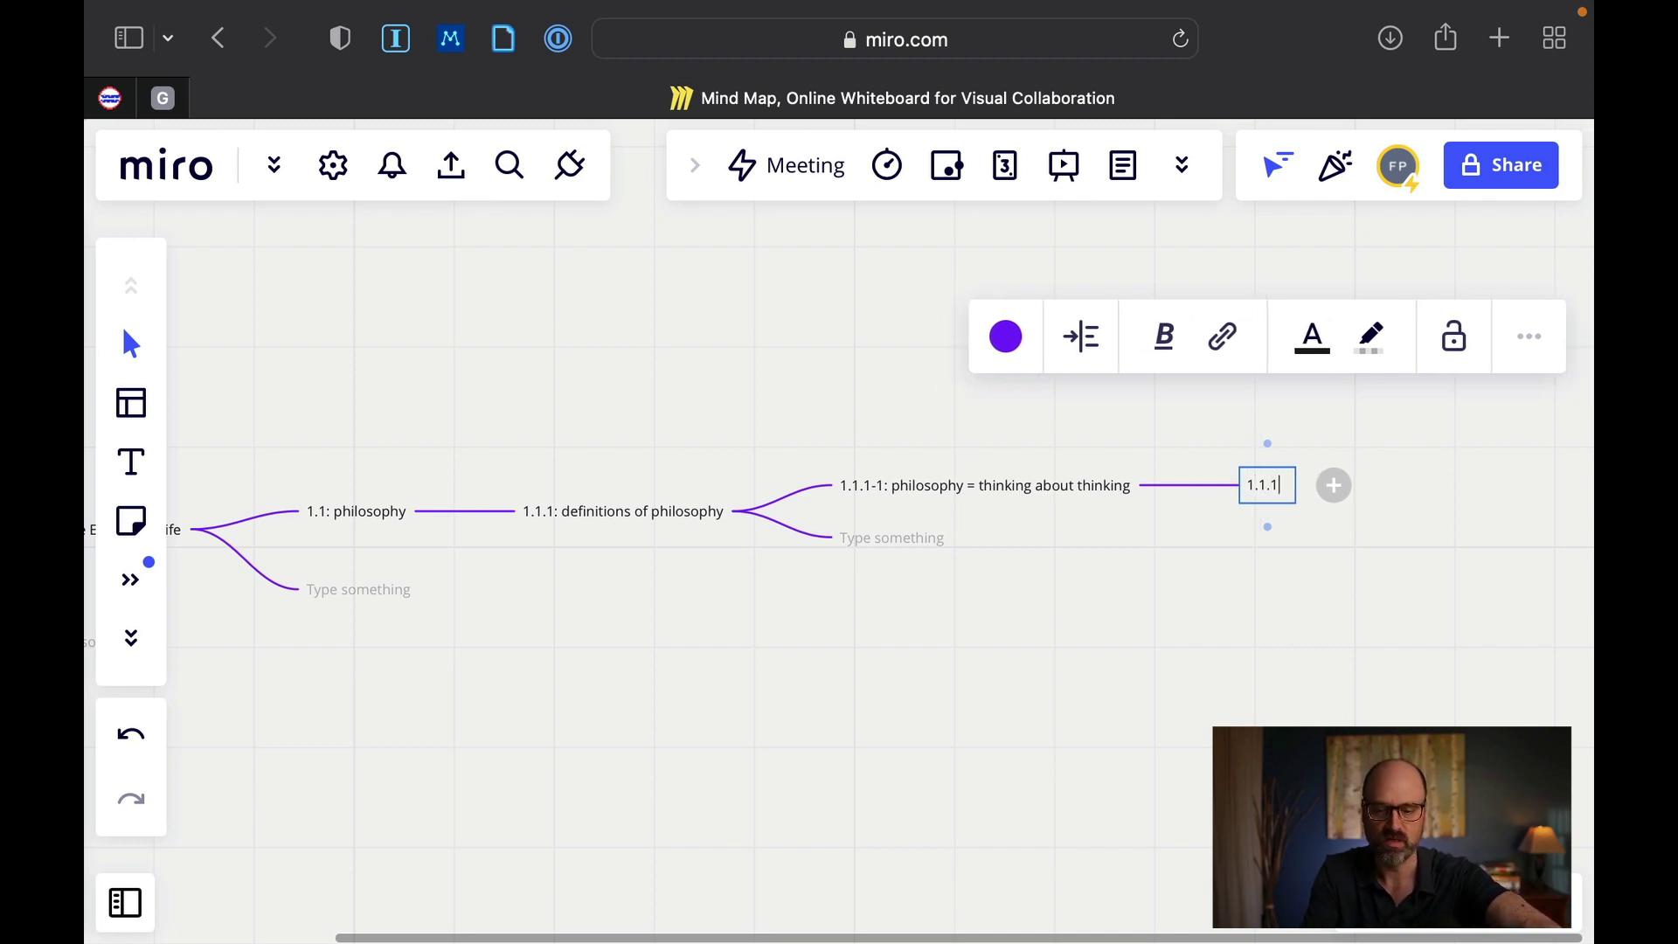
pyautogui.write('-1a')
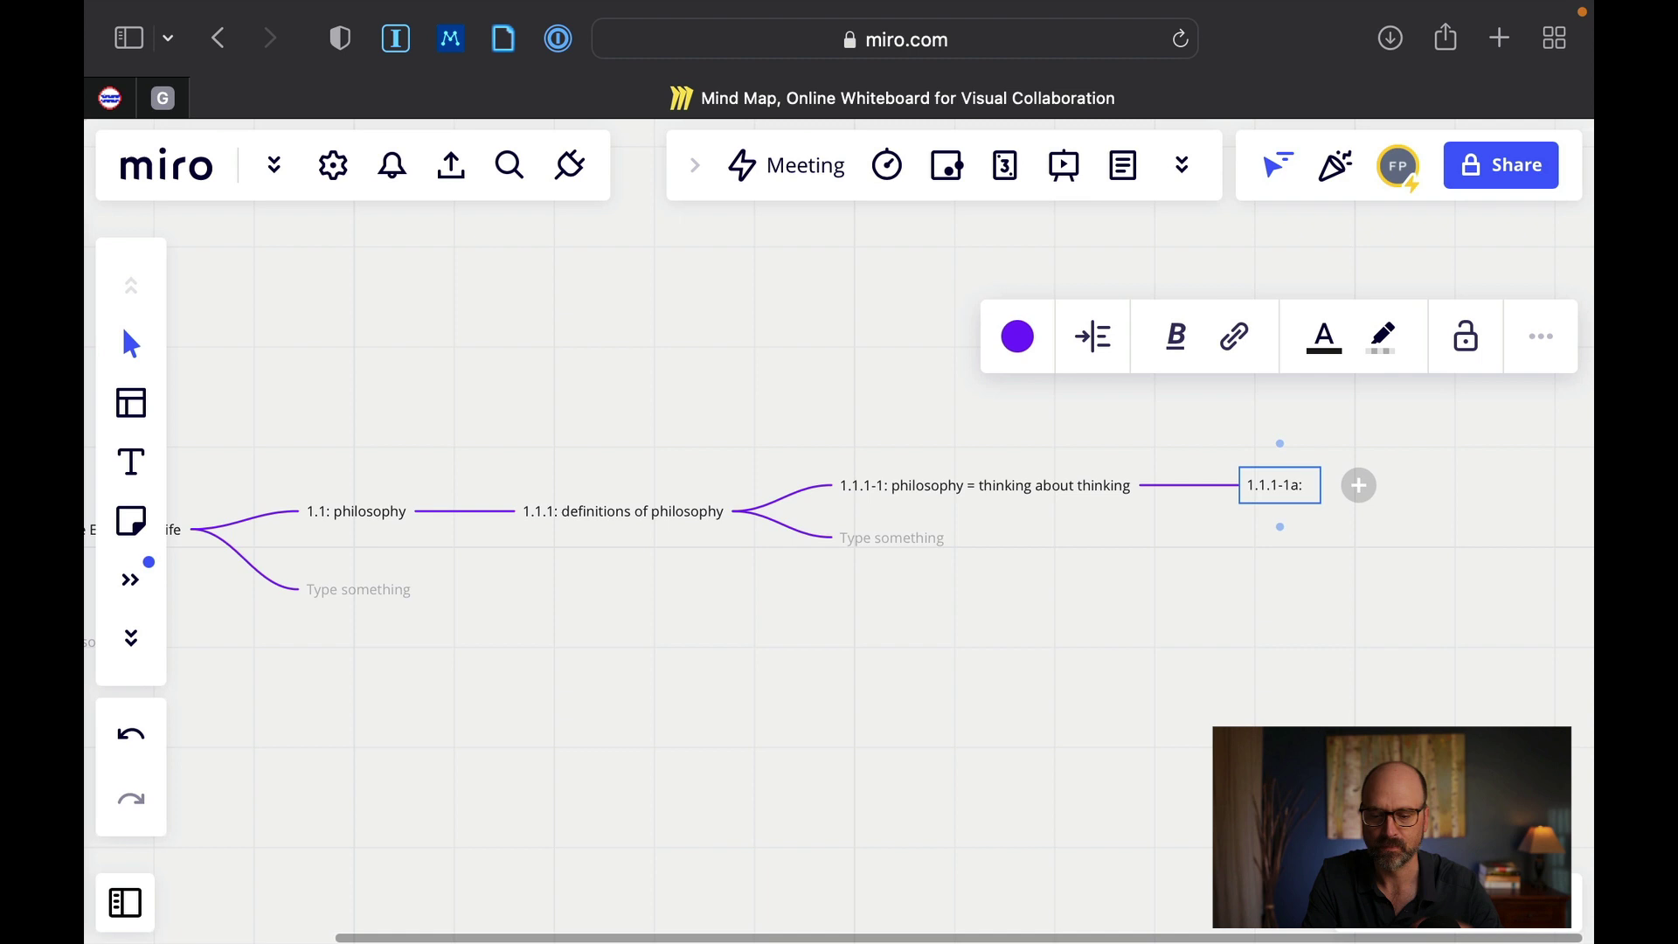
pyautogui.write(': phi')
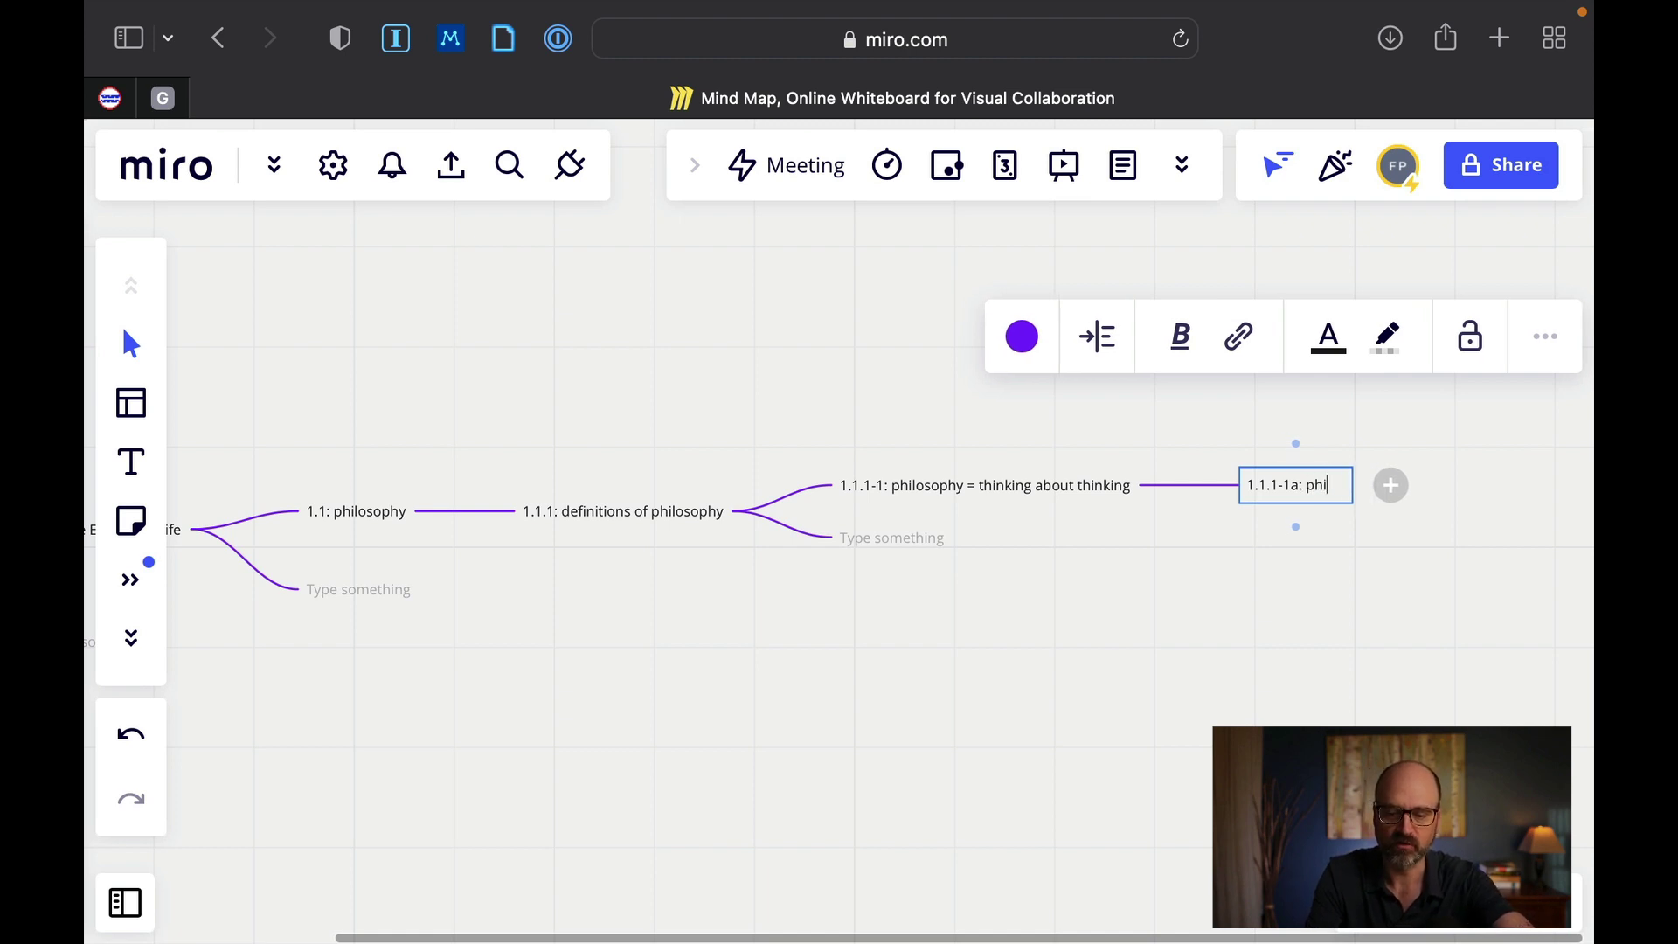
pyautogui.write('losophy ')
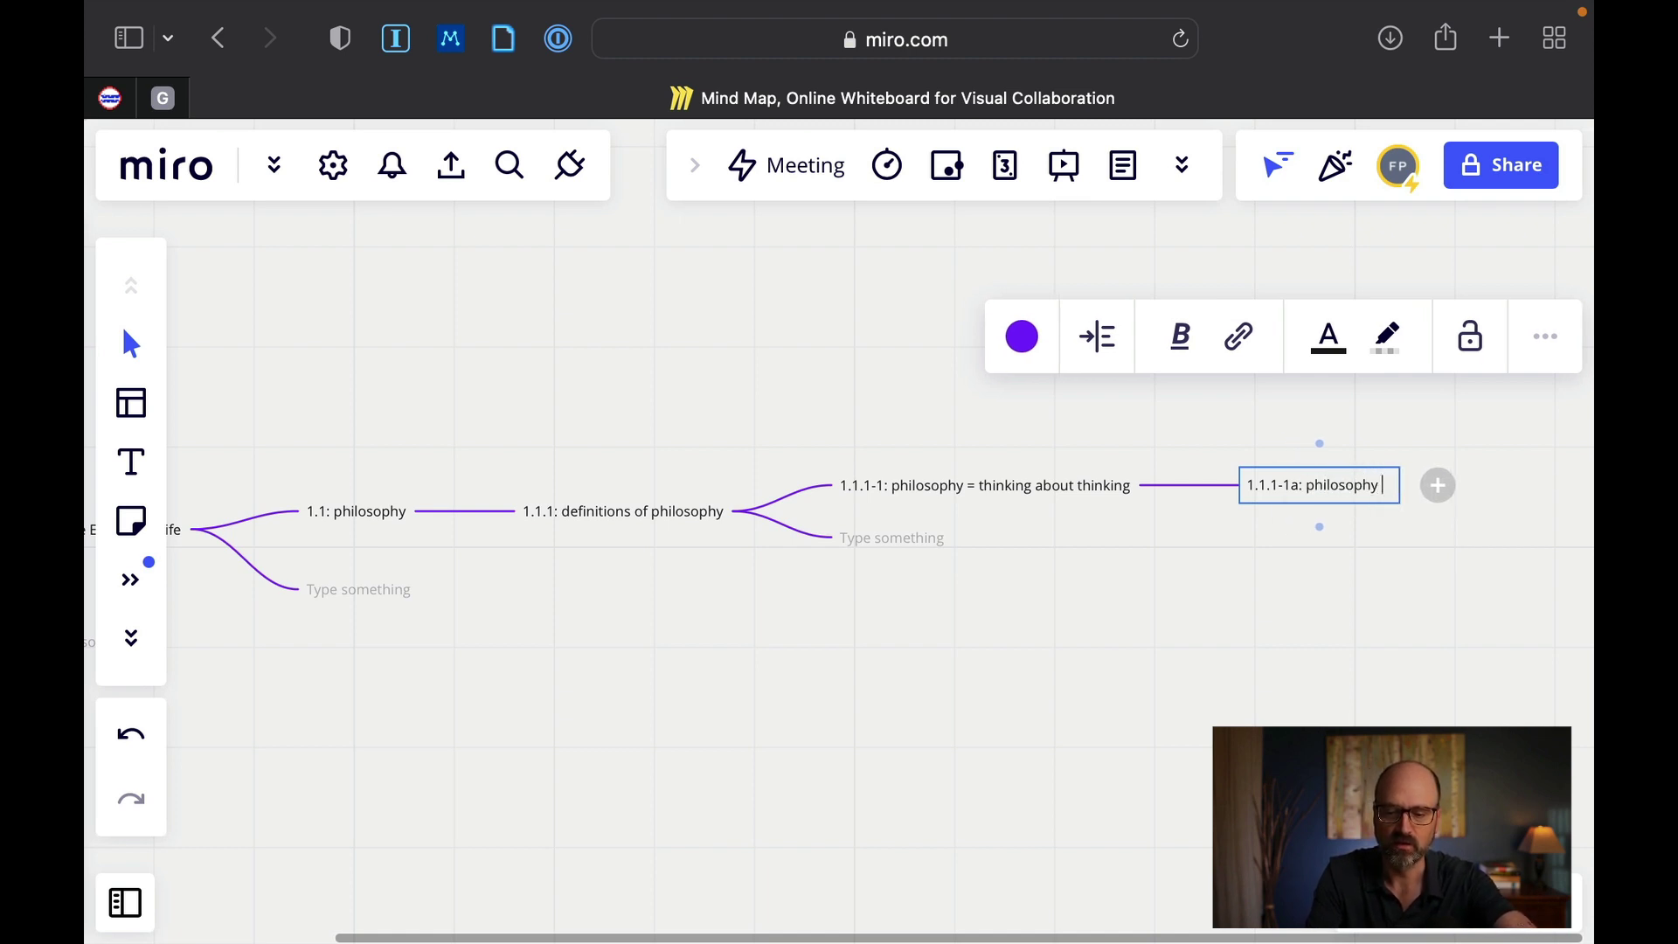
pyautogui.write('= cri')
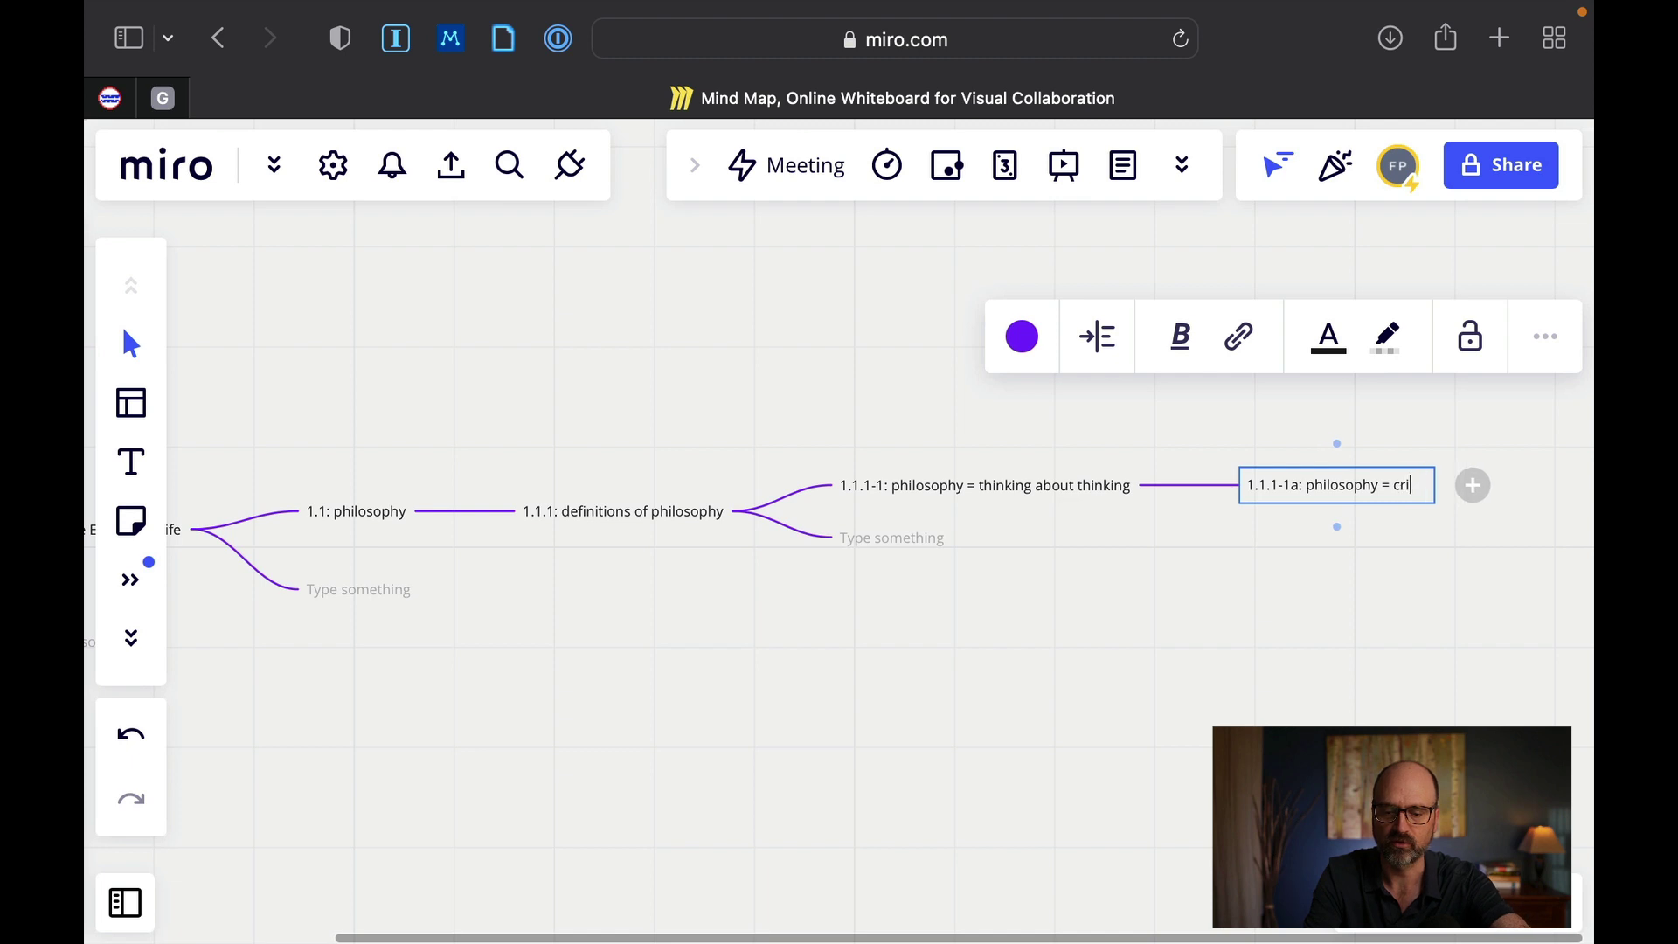
pyautogui.write('ticism')
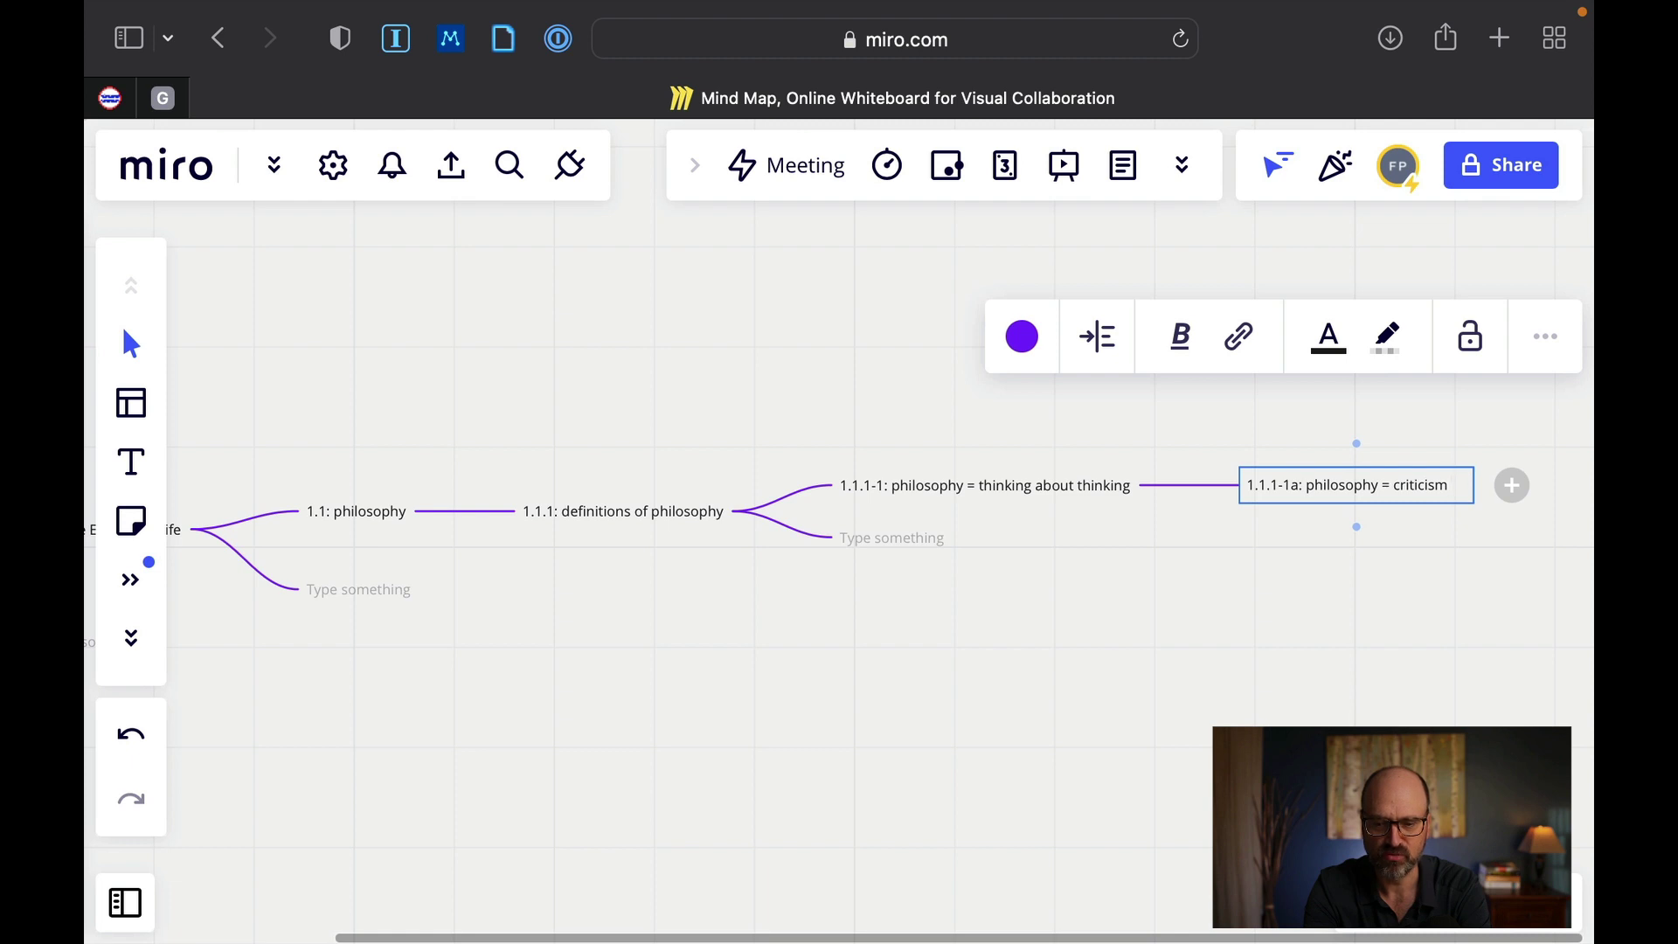
pyautogui.press('Tab')
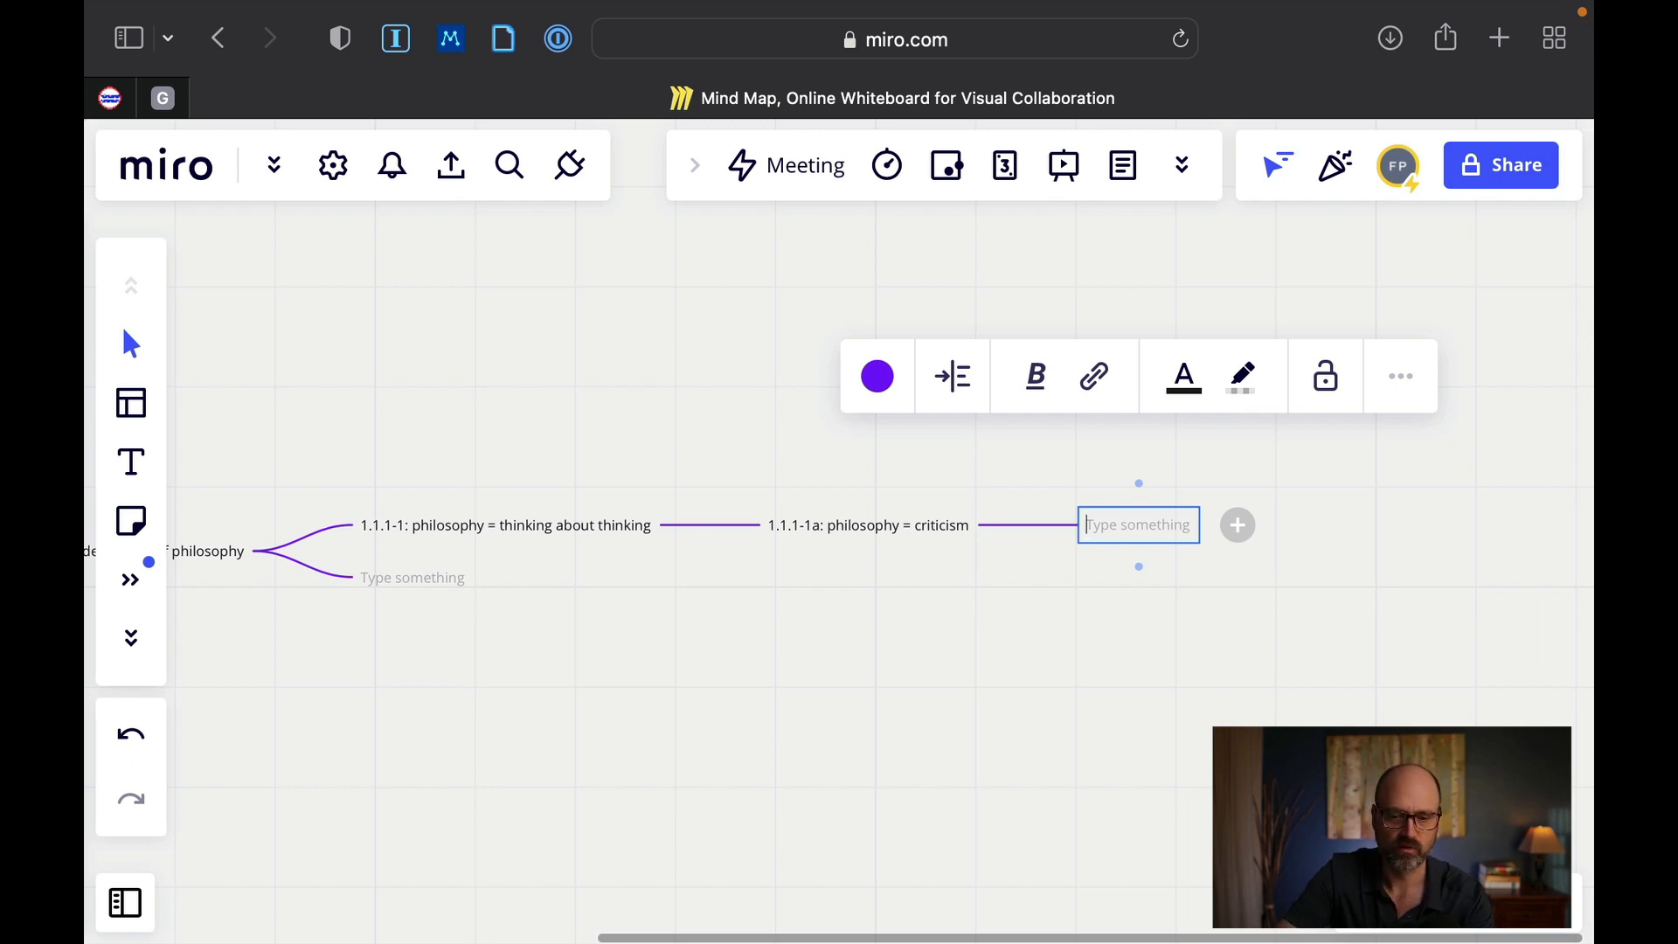
# - Enter '1.1.1-1a1: influential beliefs that should be challenged' in the empty child node
pyautogui.write('1.1')
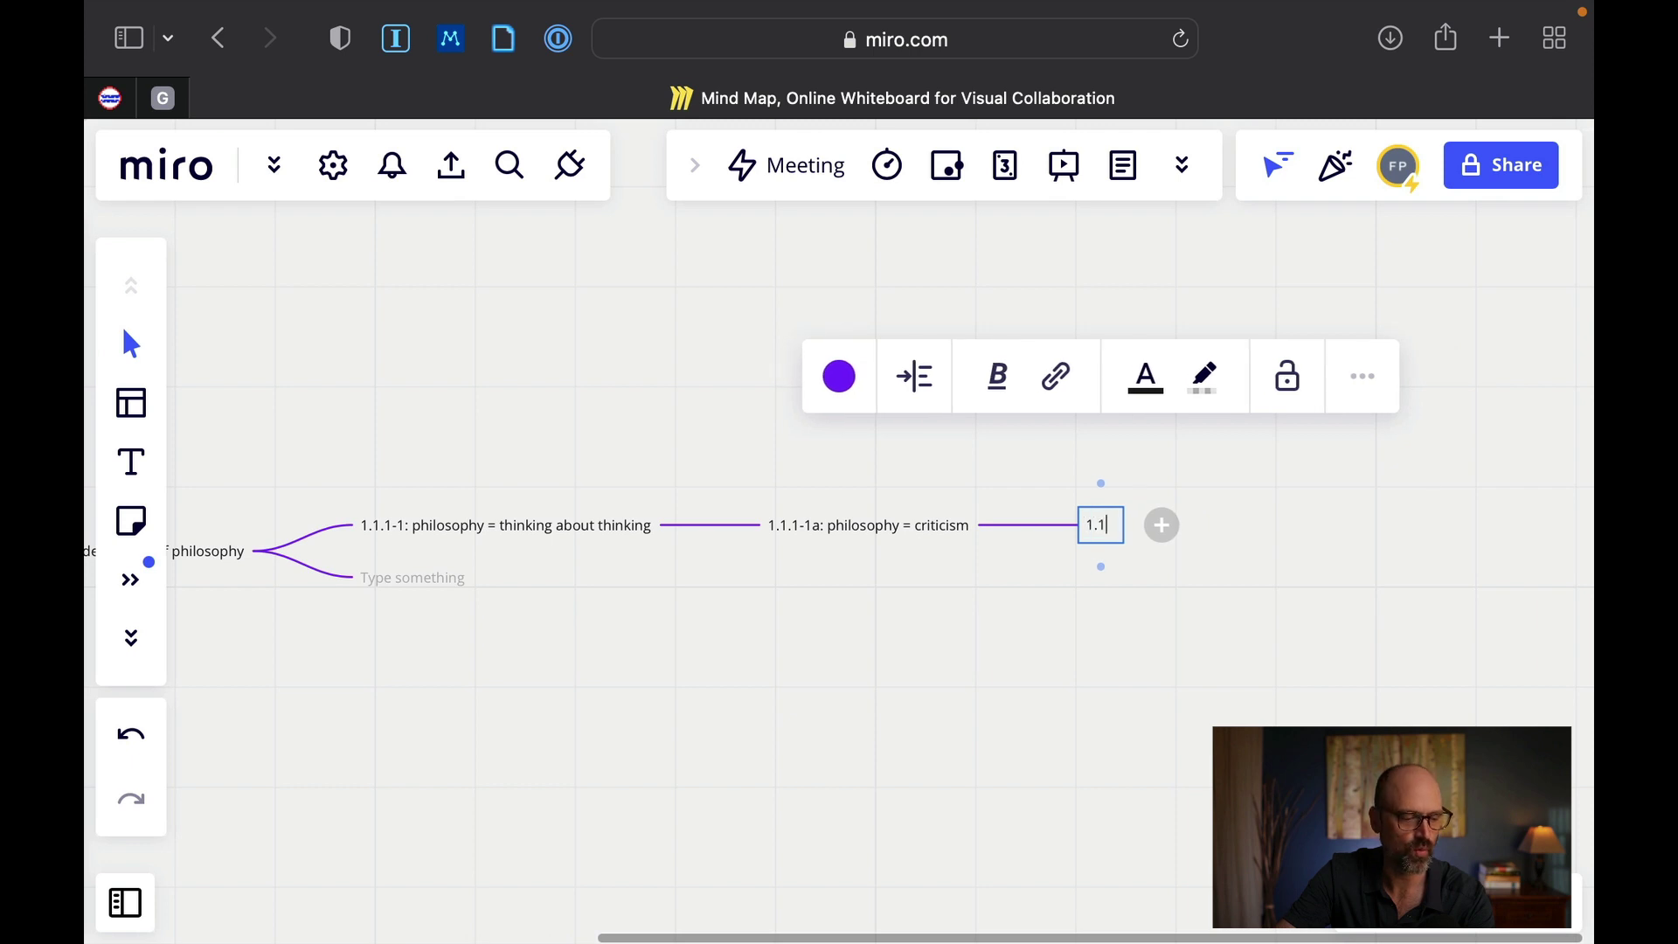
pyautogui.write('.1')
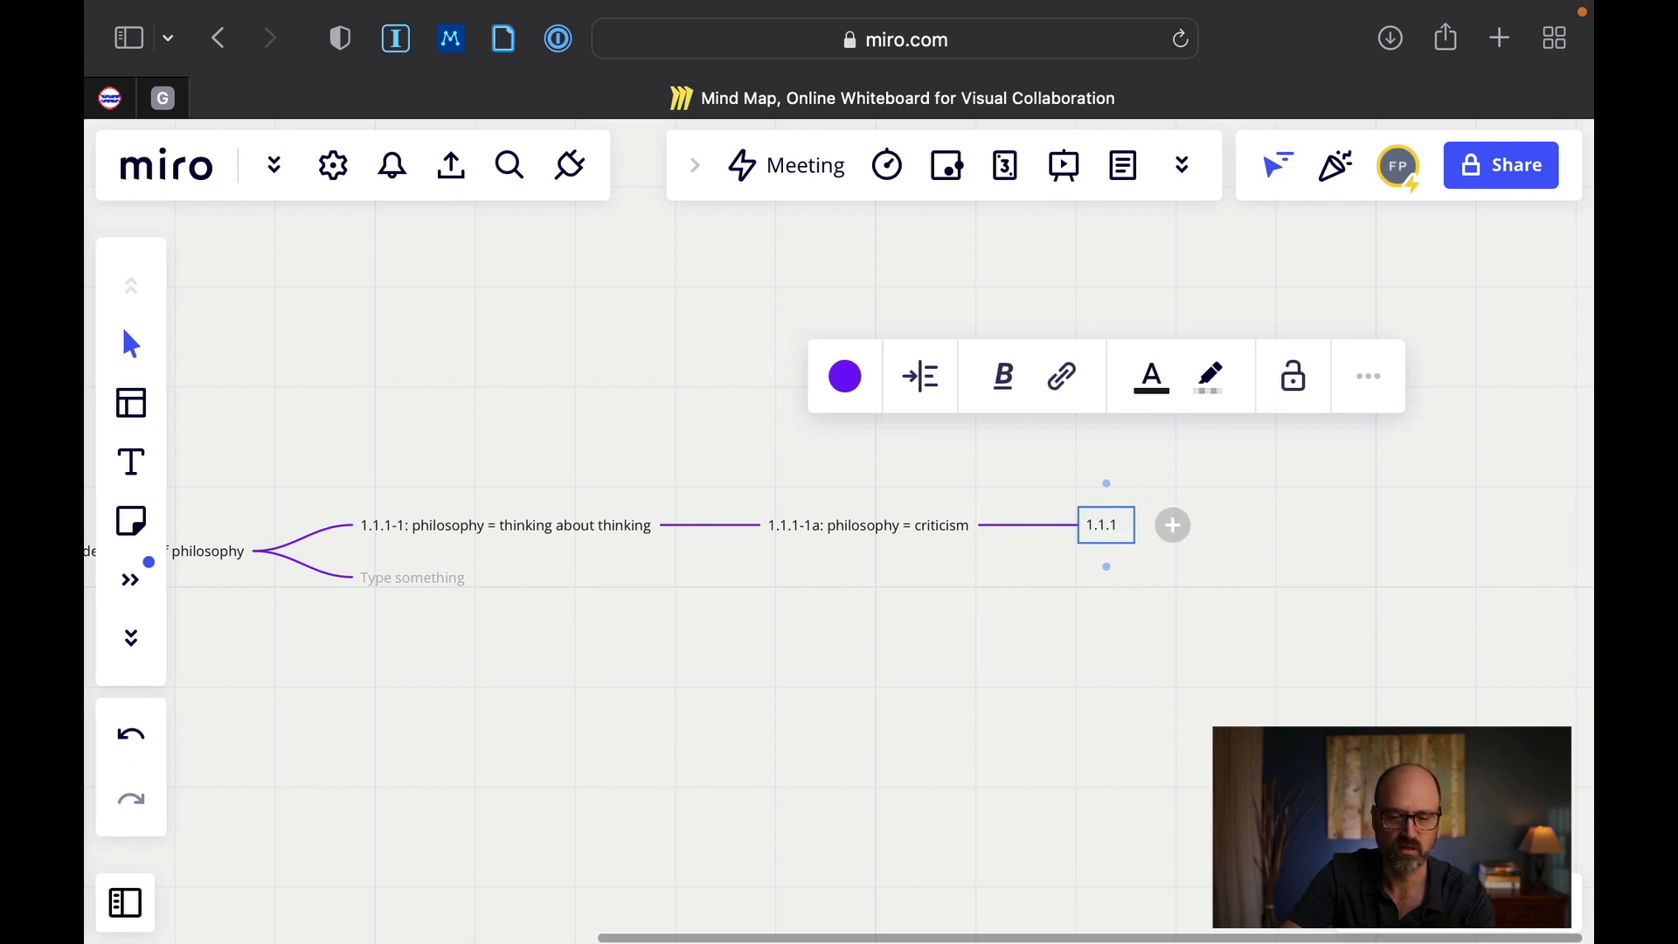
pyautogui.write('-1')
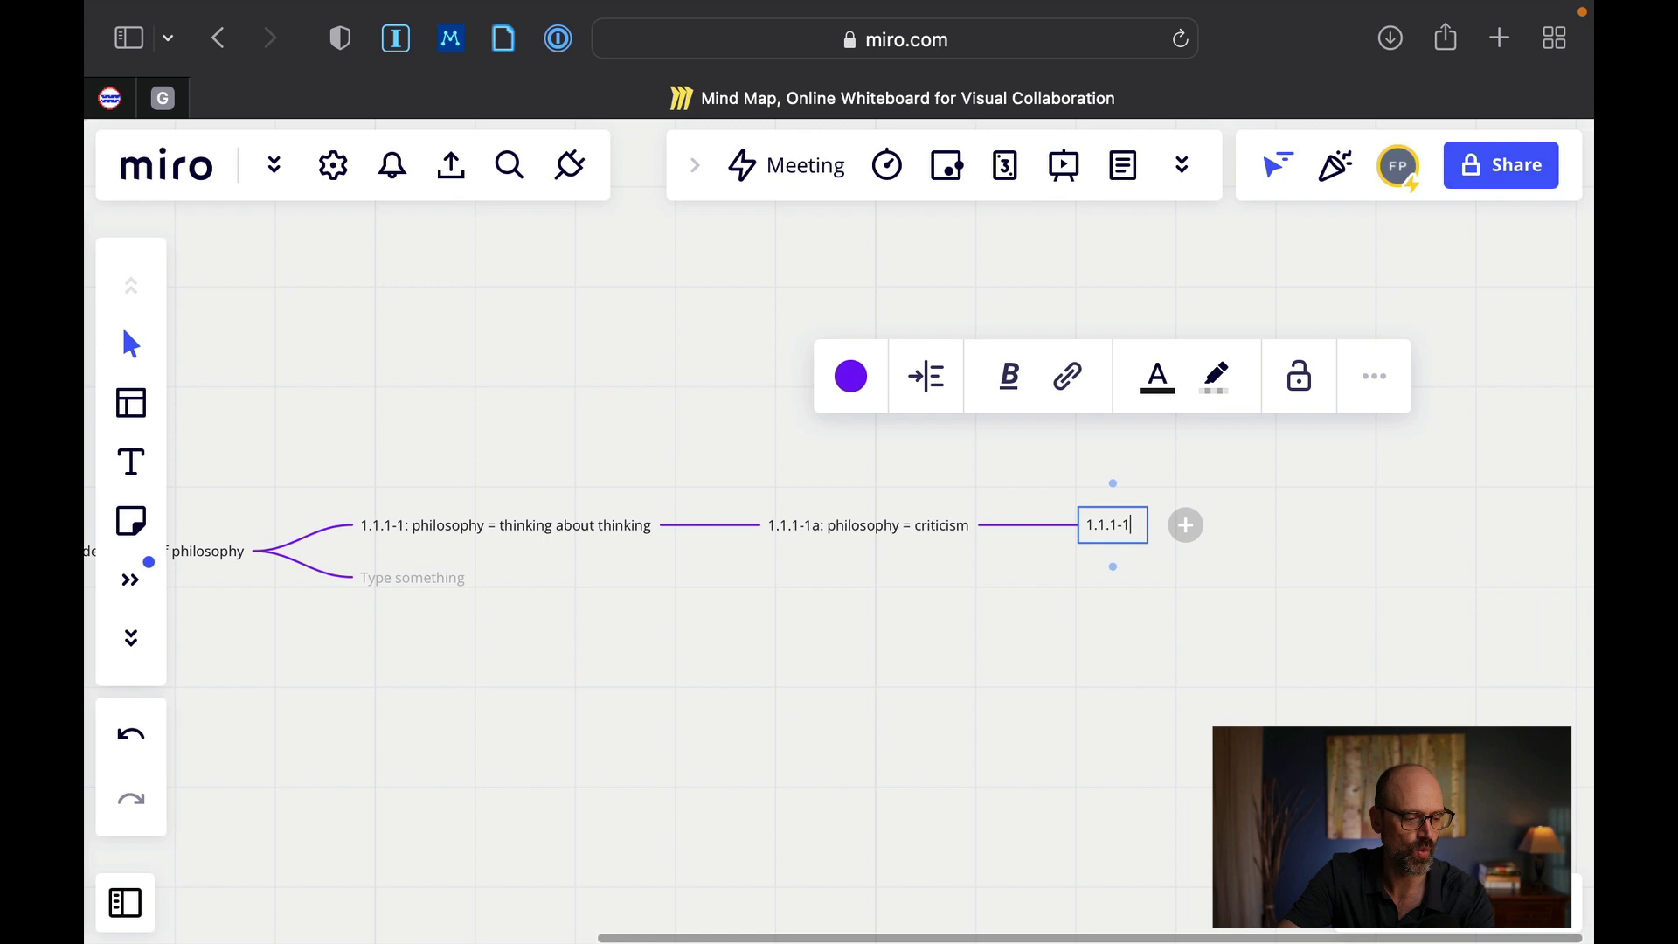
pyautogui.write('a1')
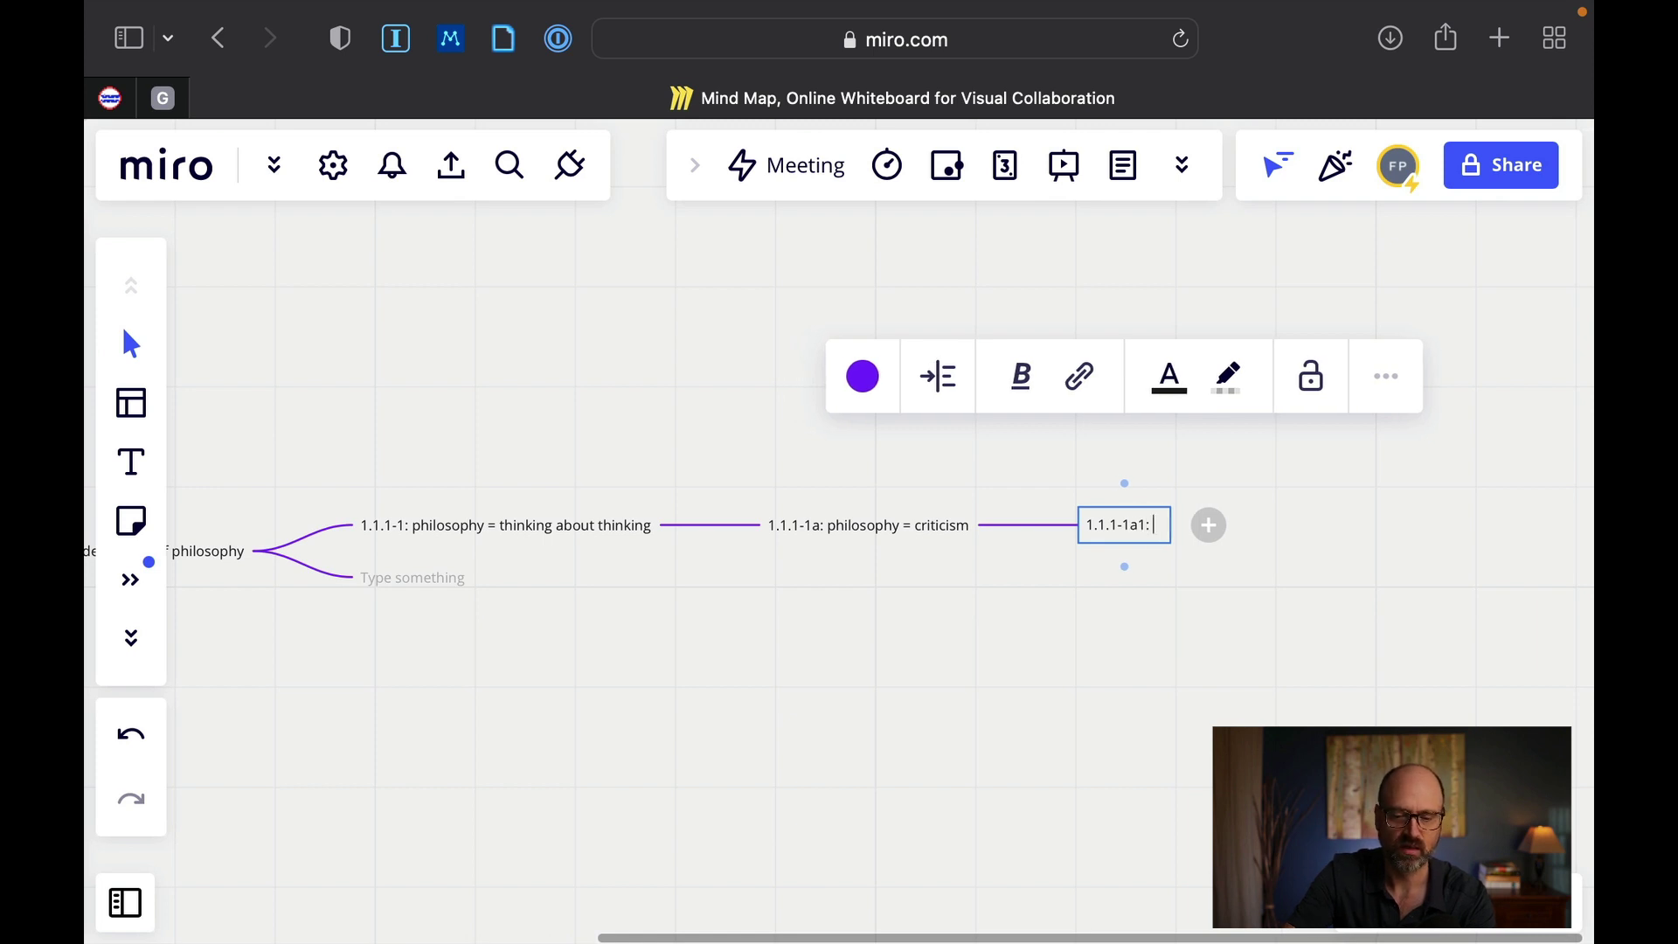
pyautogui.write(': infl')
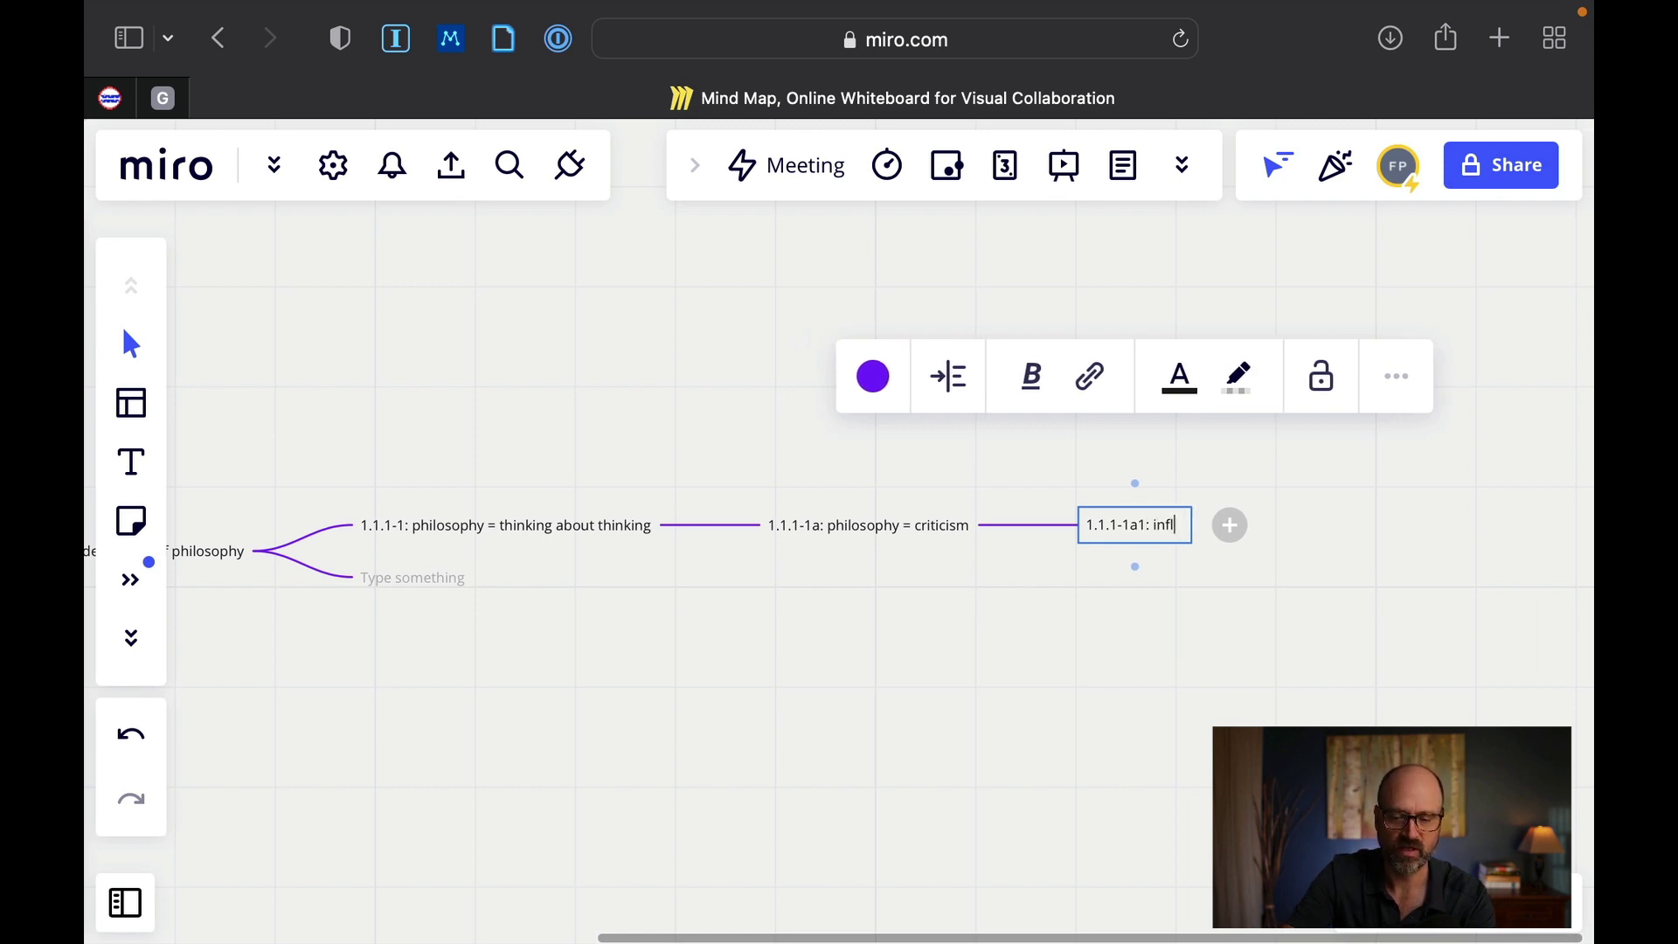
pyautogui.write('uential belie')
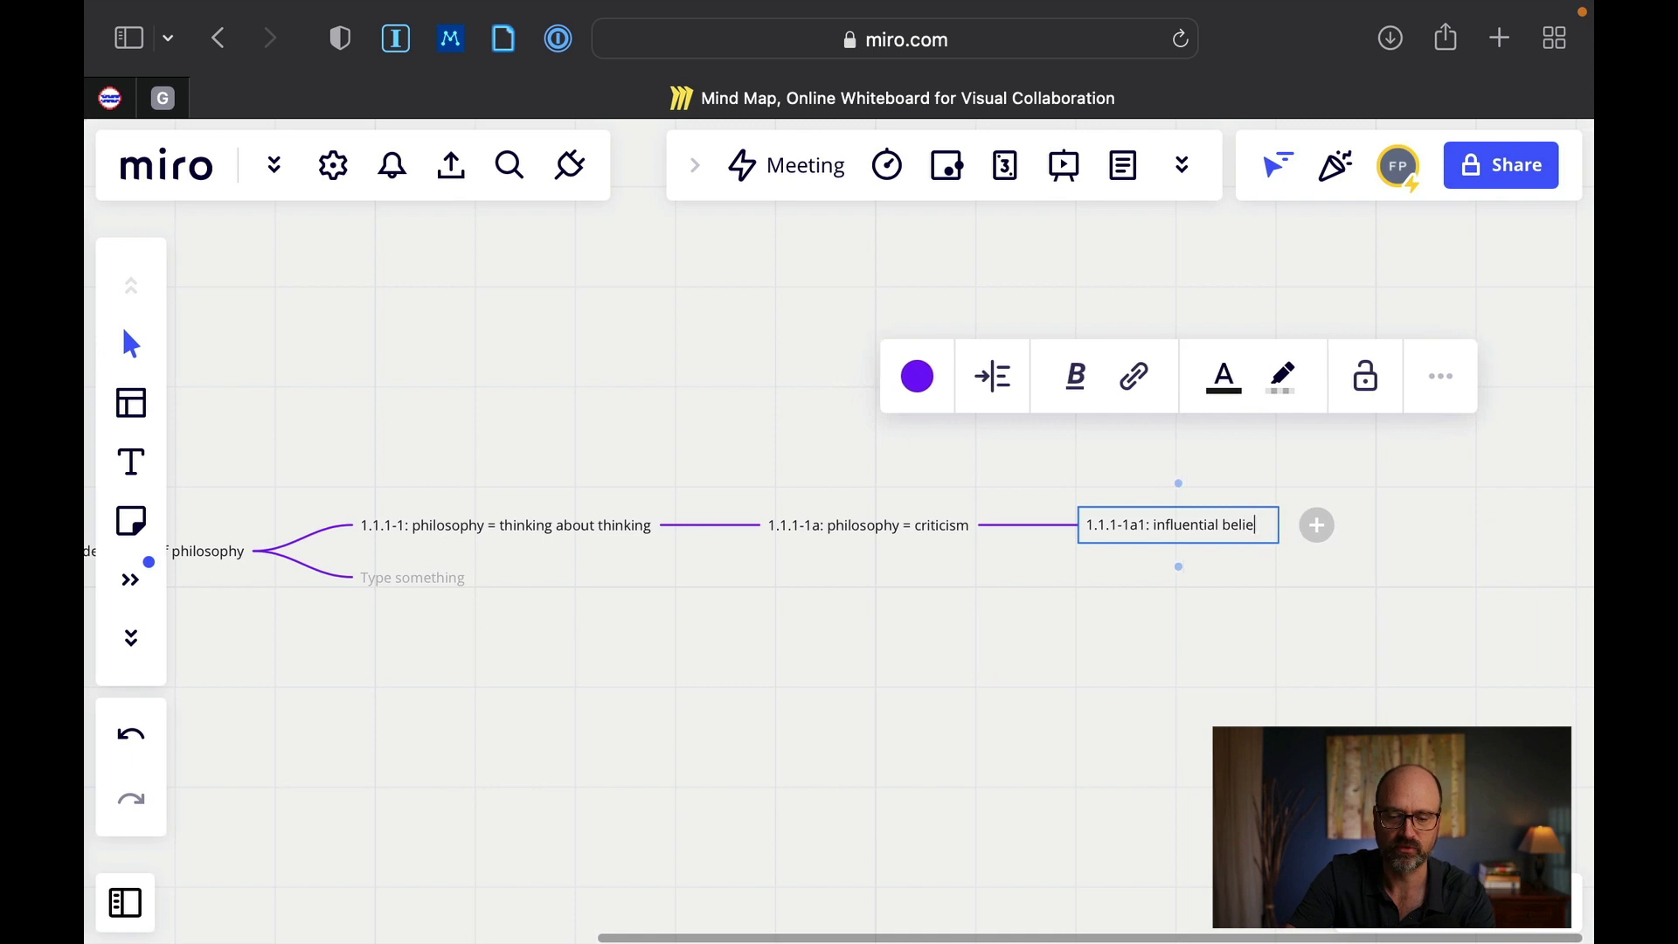
pyautogui.write('fs that should be challenged')
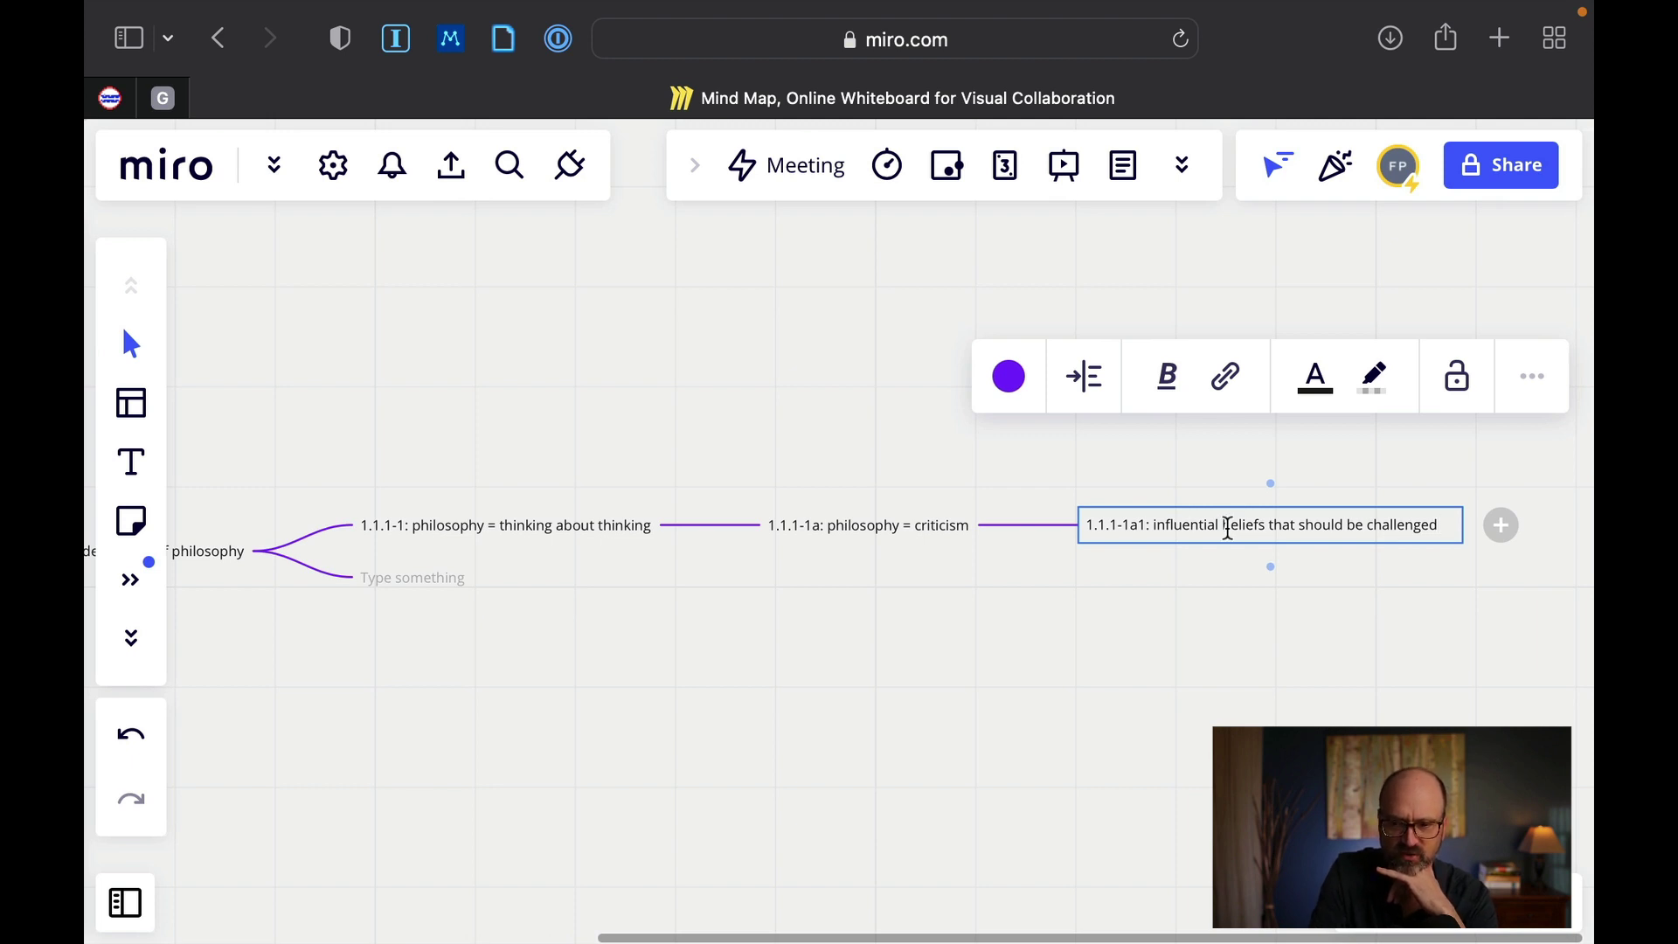
# - Give 1.1.1-1a a blank second child, and delete the extra empty cards, including the one under definitions of philosophy
pyautogui.press('Return')
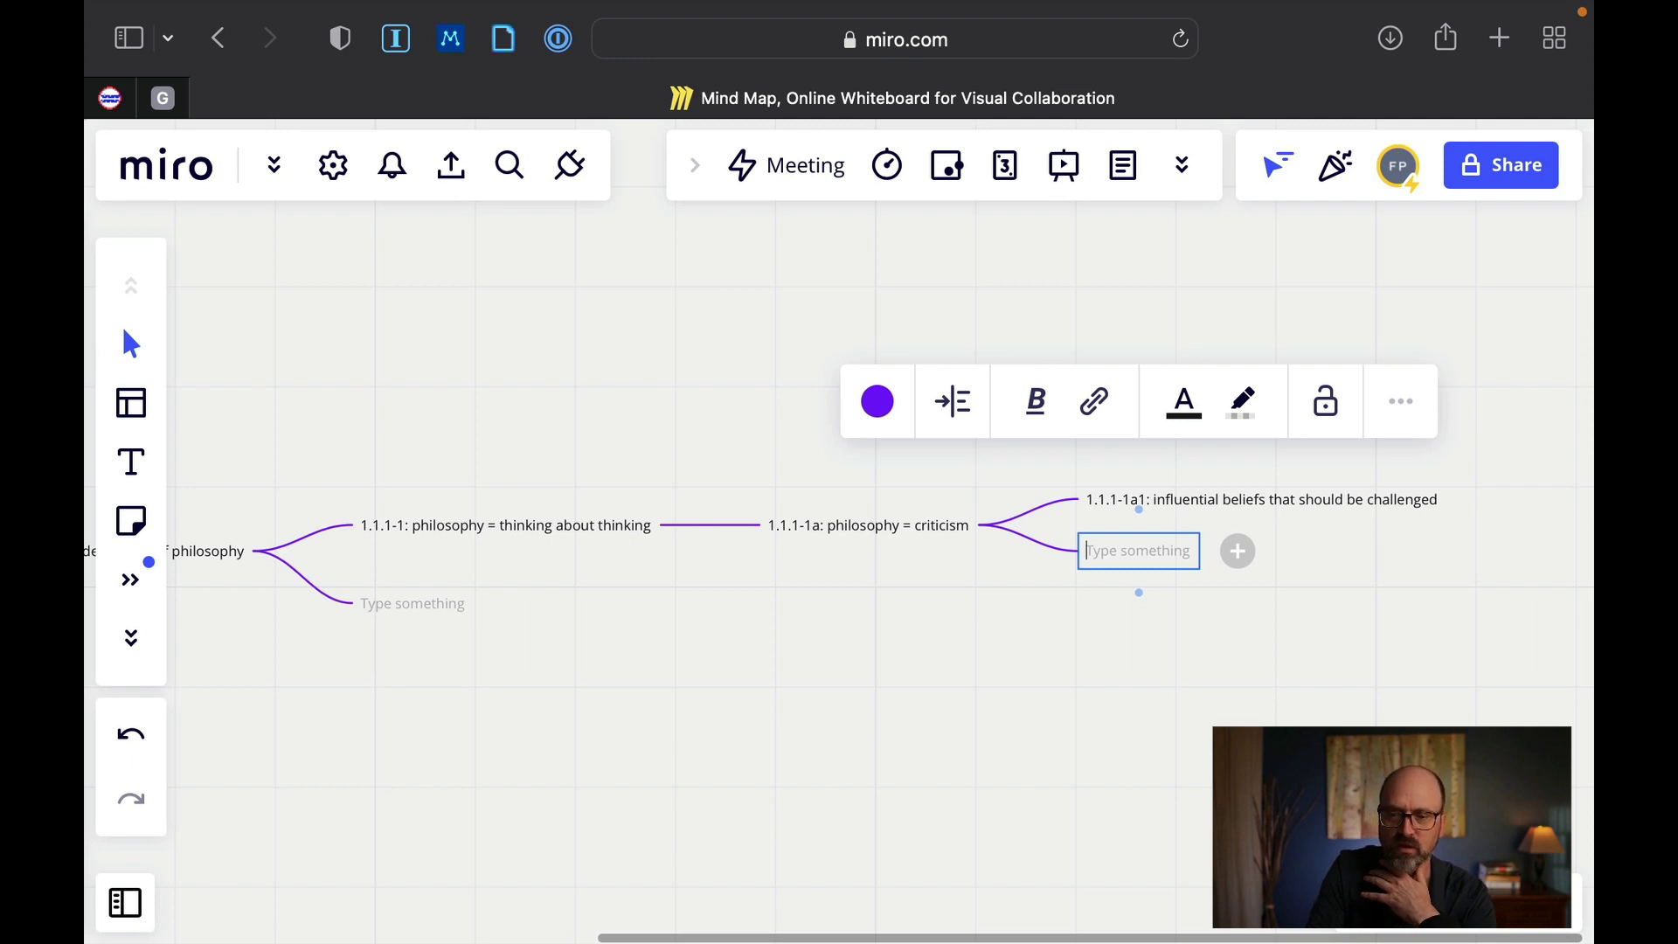
pyautogui.click(918, 523)
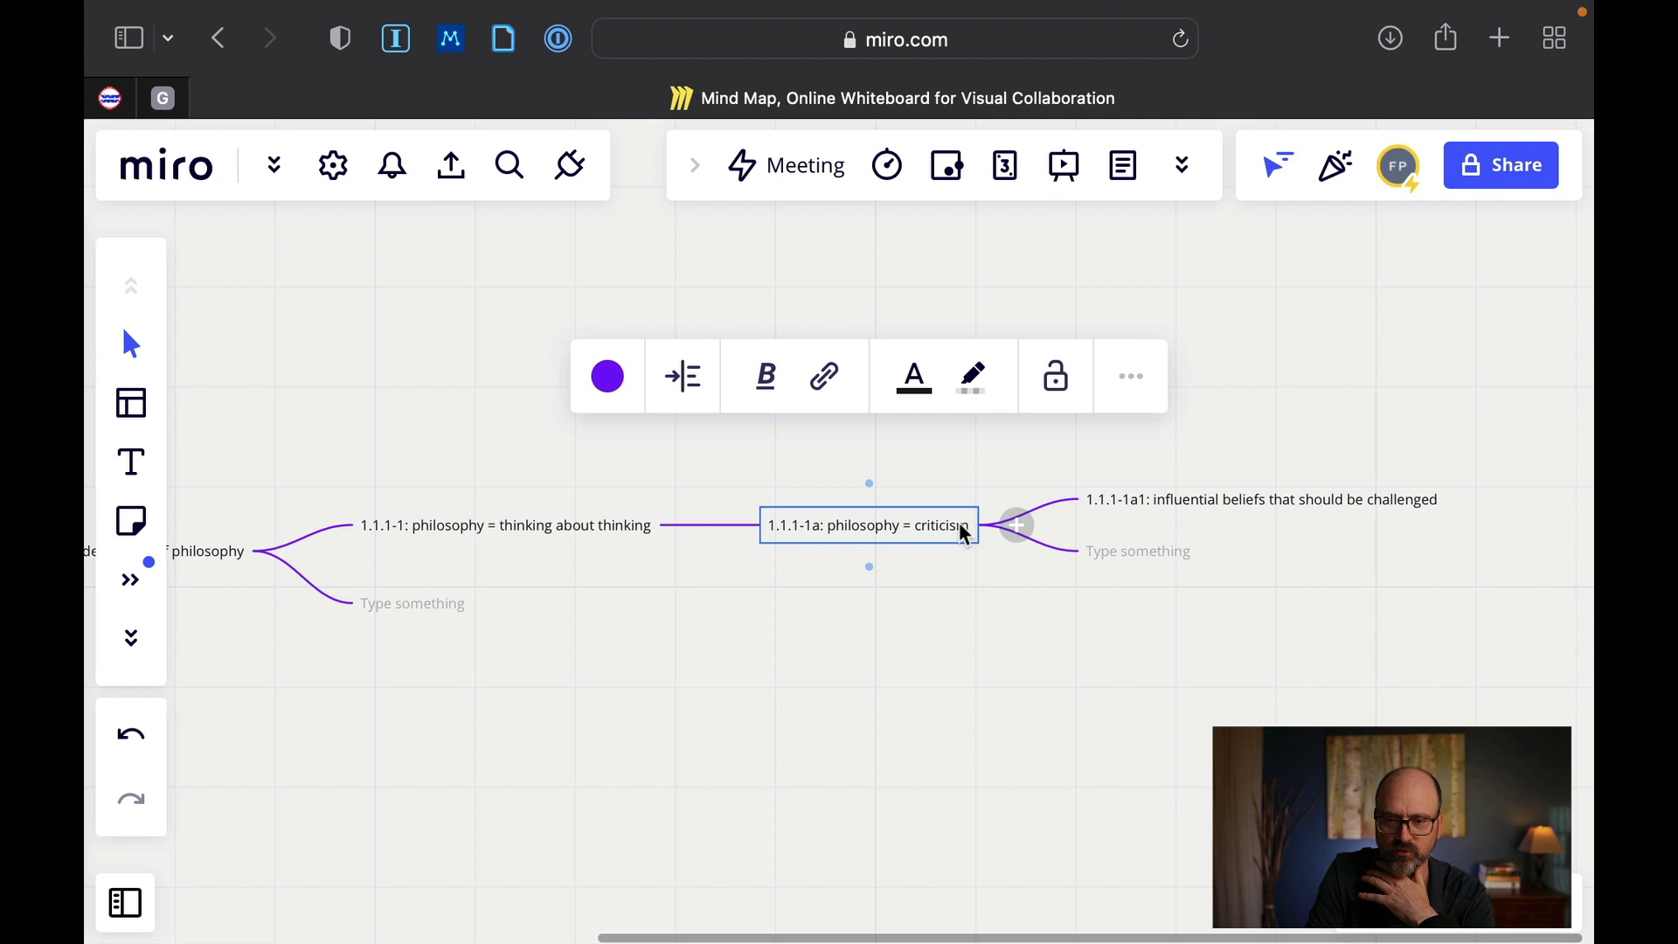
pyautogui.click(1016, 527)
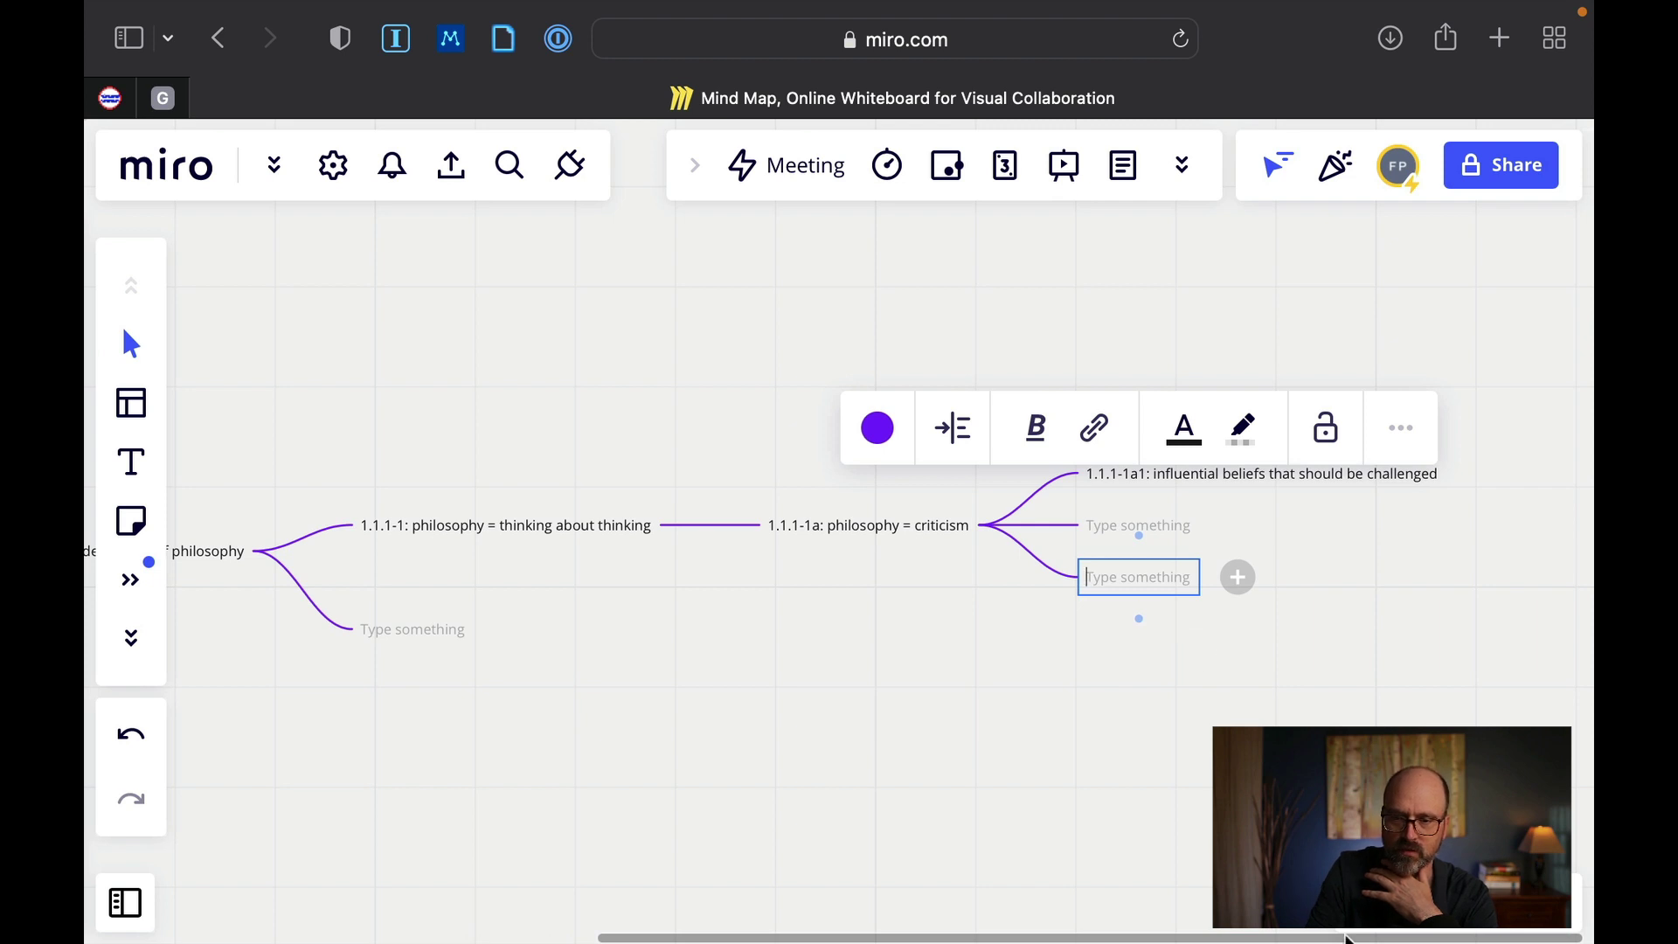
pyautogui.press('Escape')
pyautogui.click(1129, 581)
pyautogui.press('Delete')
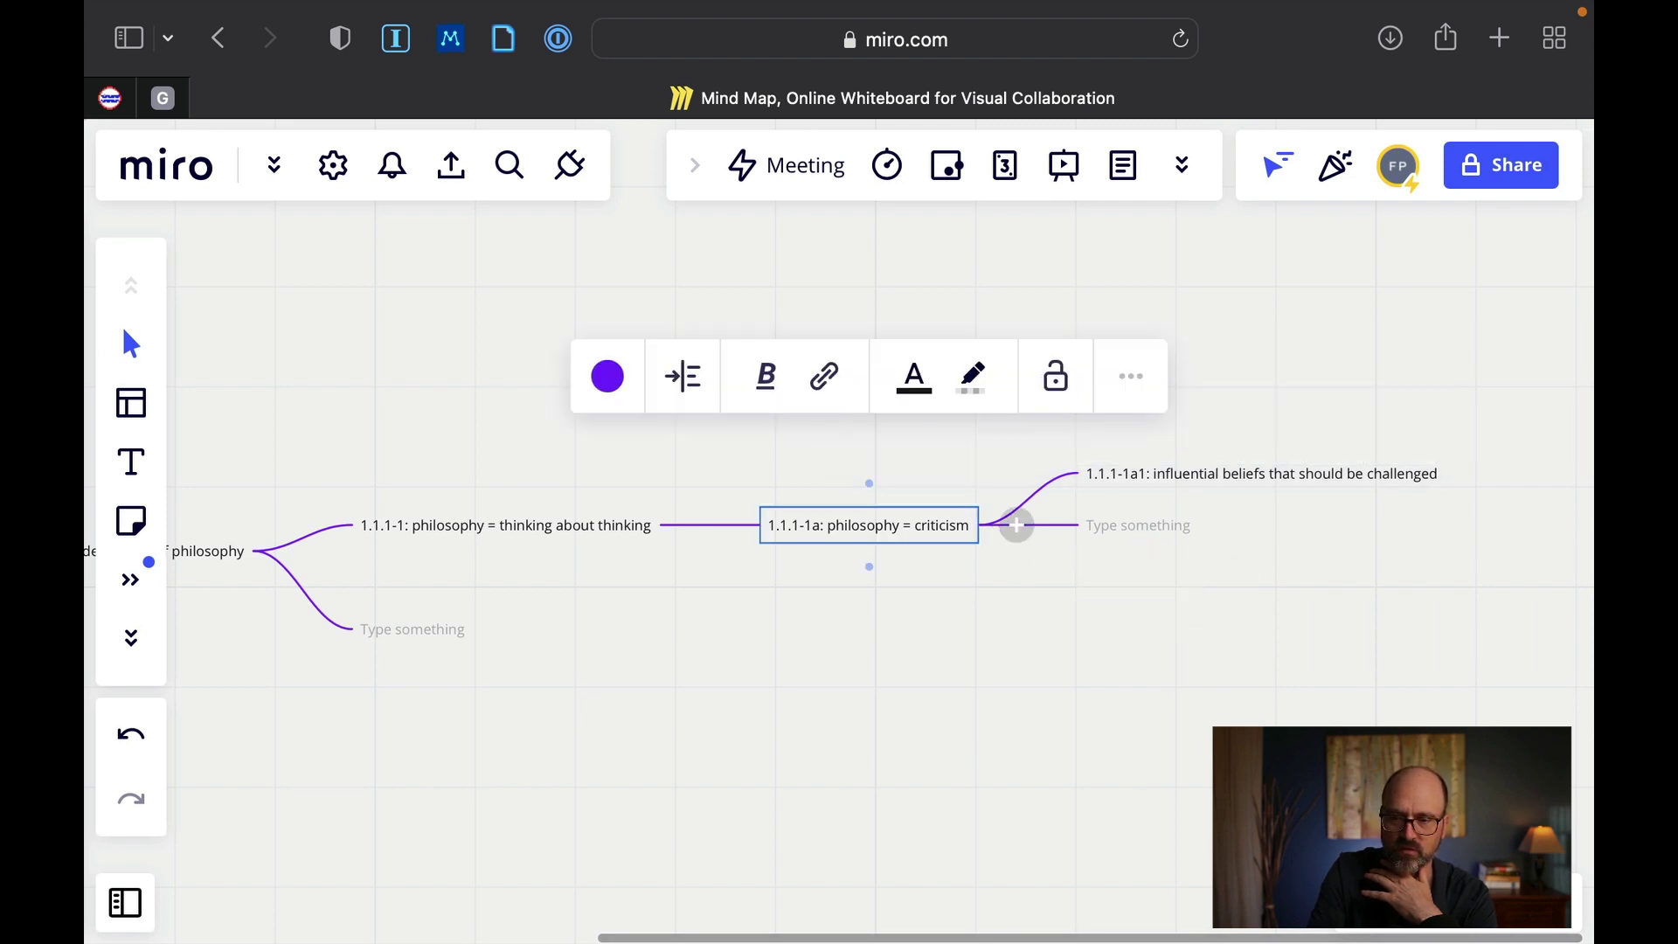
pyautogui.click(381, 628)
pyautogui.press('Delete')
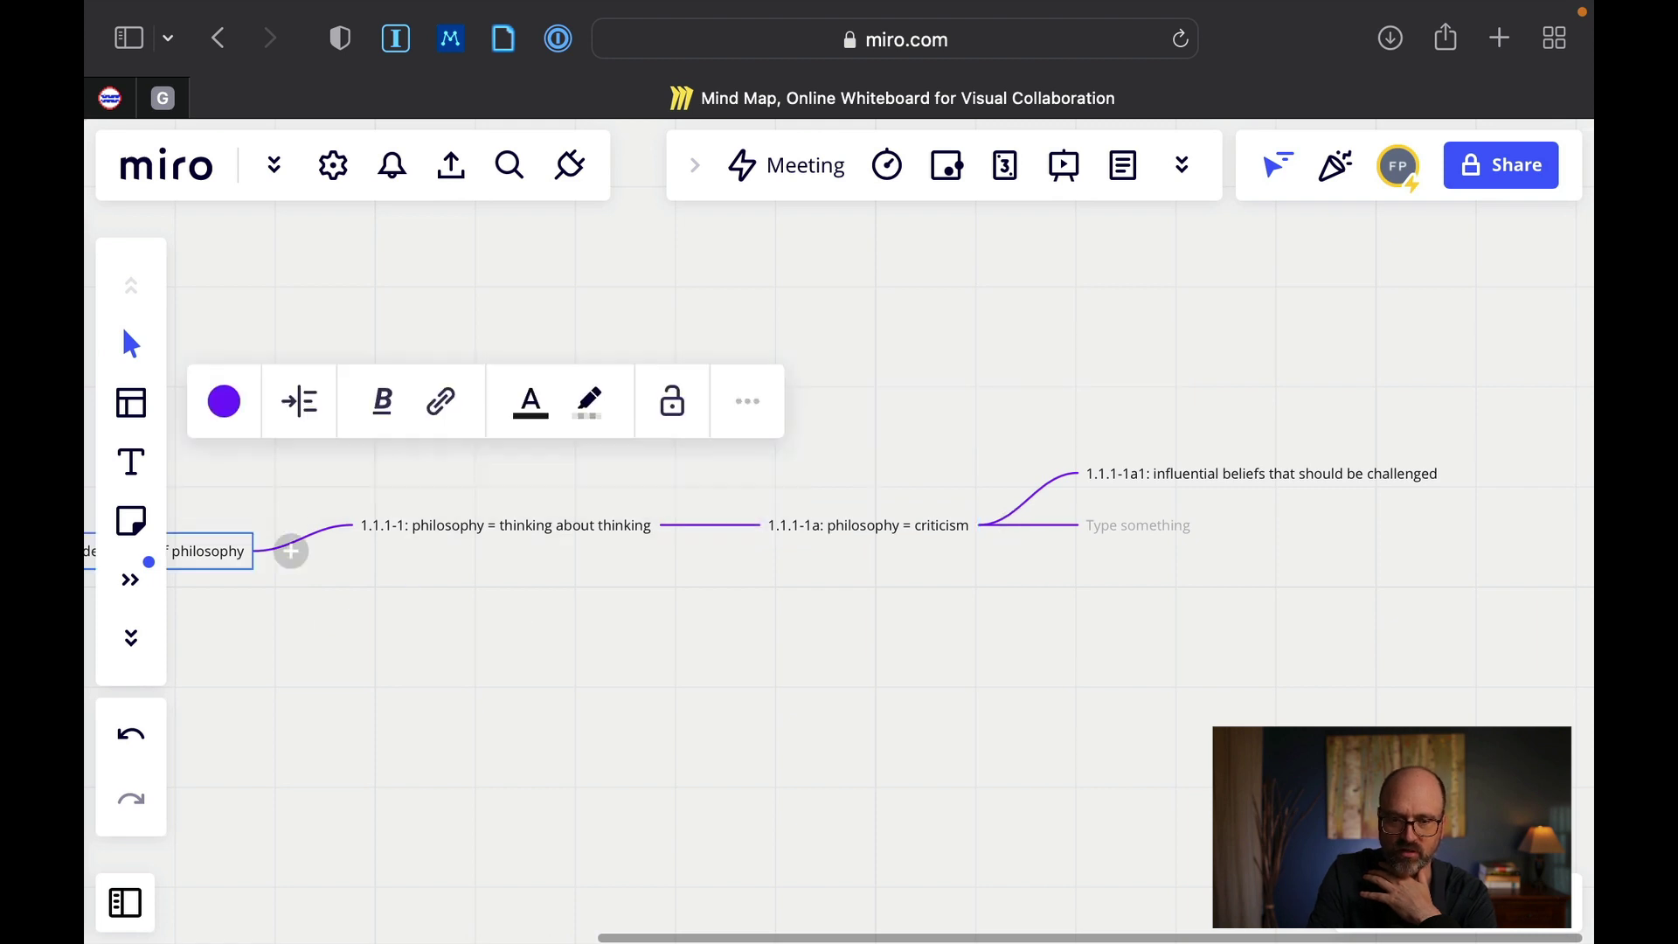
# - Fill the empty second child of 1.1.1-1a with '1.1.1-1a2: why we need philosophy'
pyautogui.click(1130, 526)
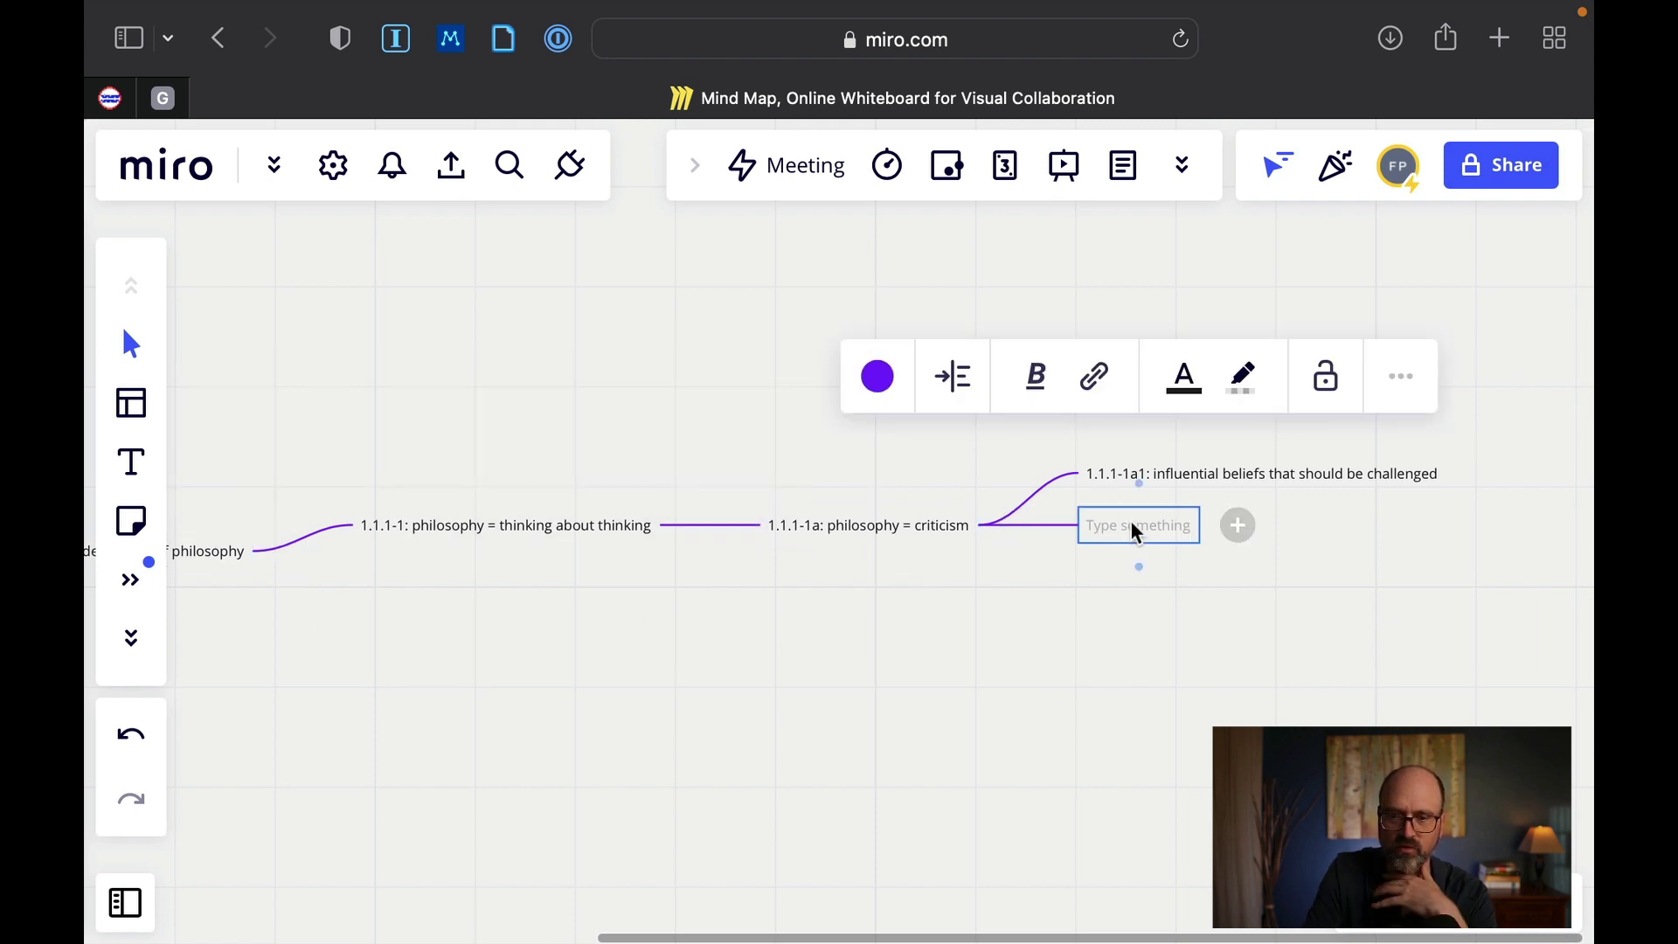
pyautogui.write('1.')
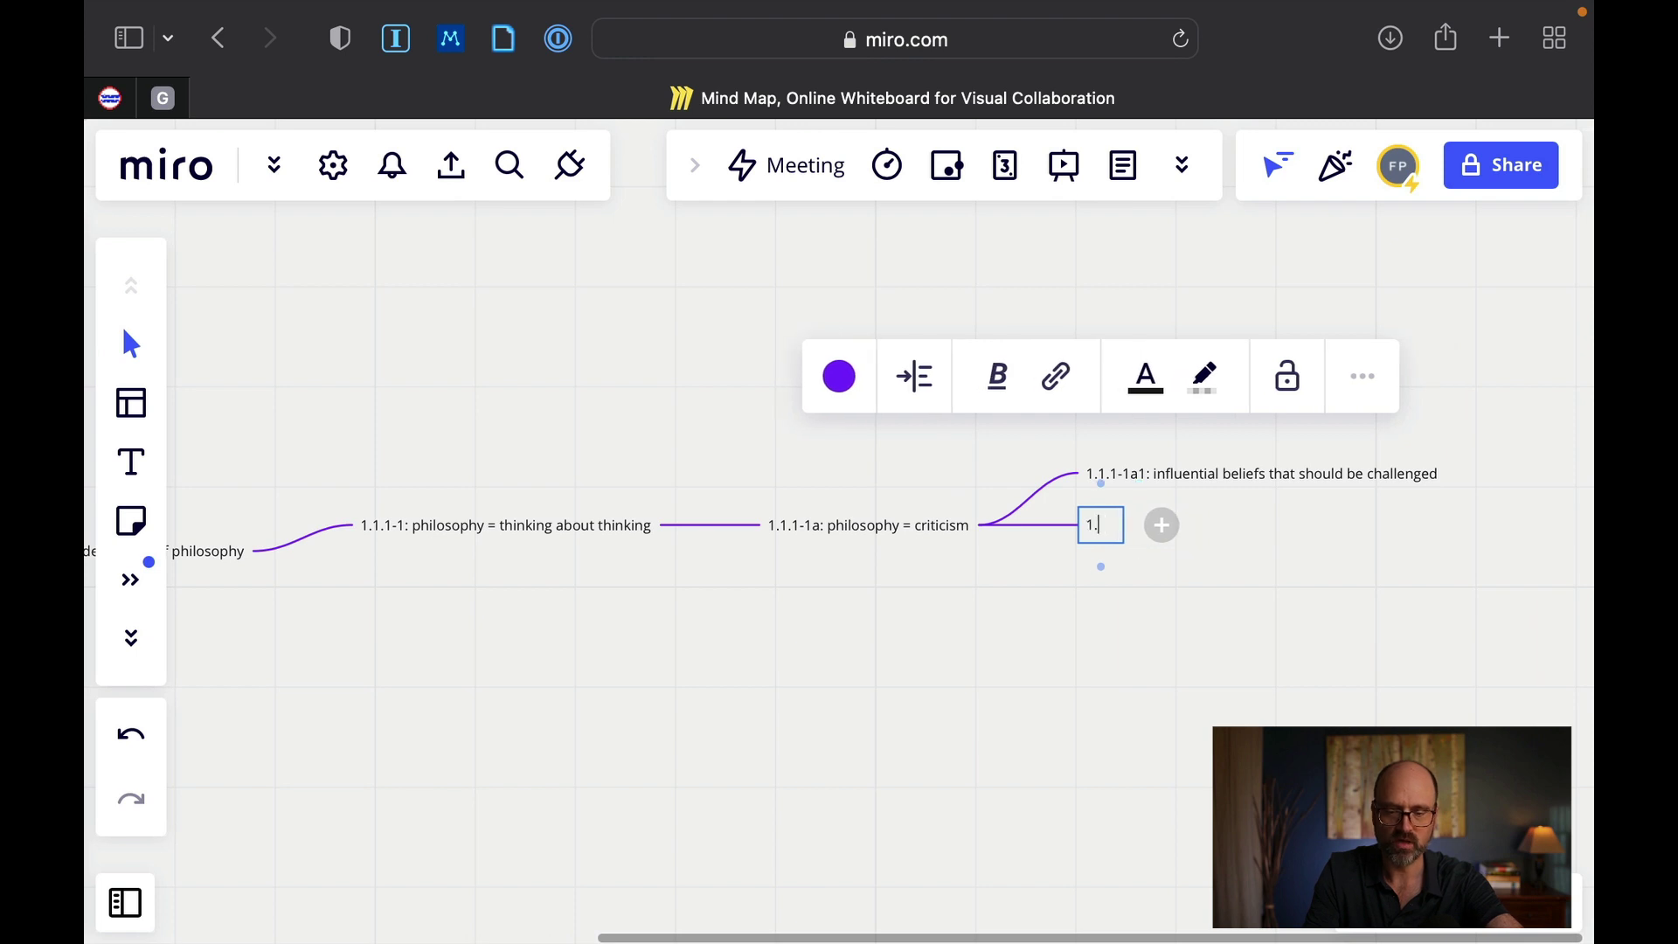
pyautogui.write('1.1')
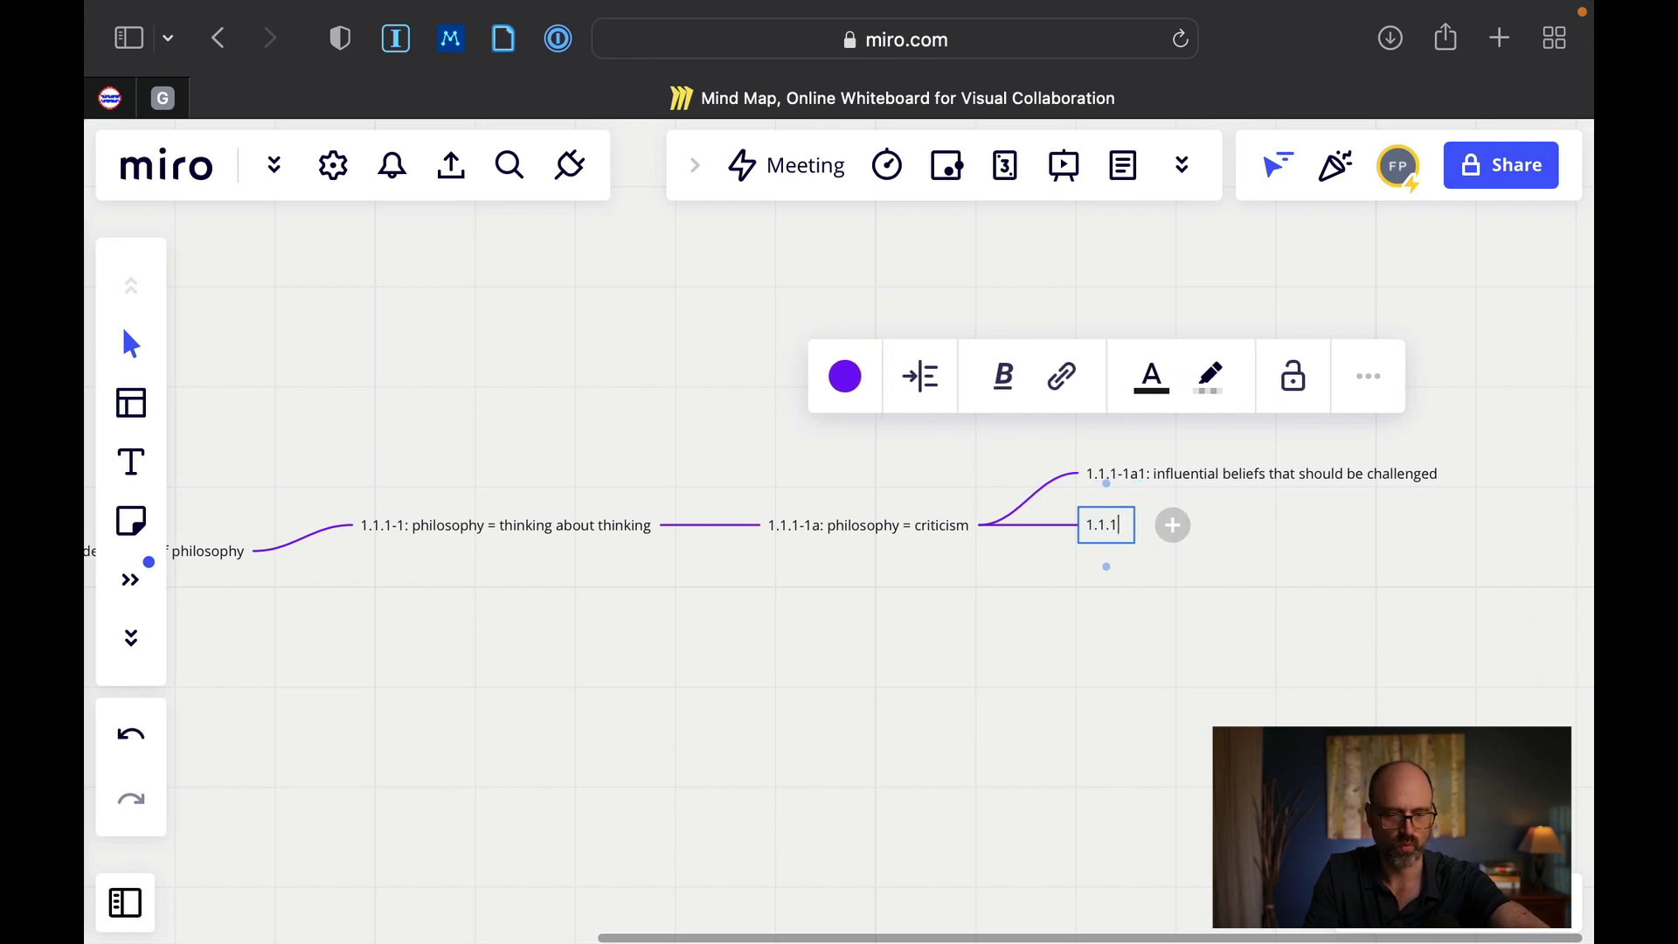
pyautogui.write('-1a')
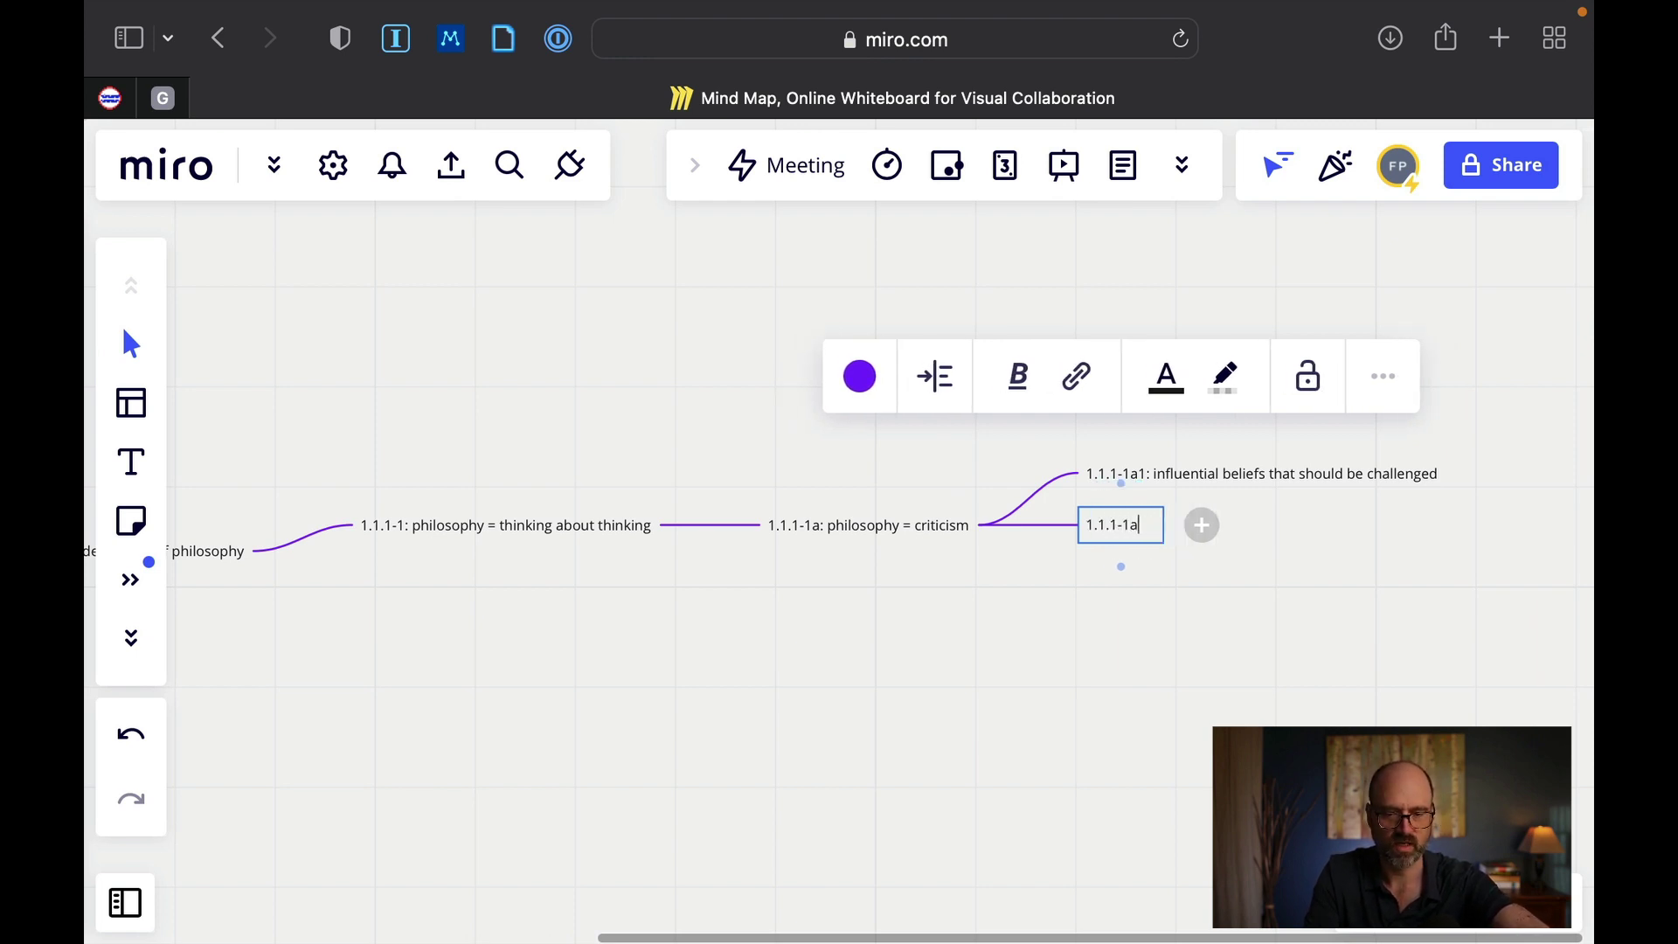
pyautogui.write('2: ')
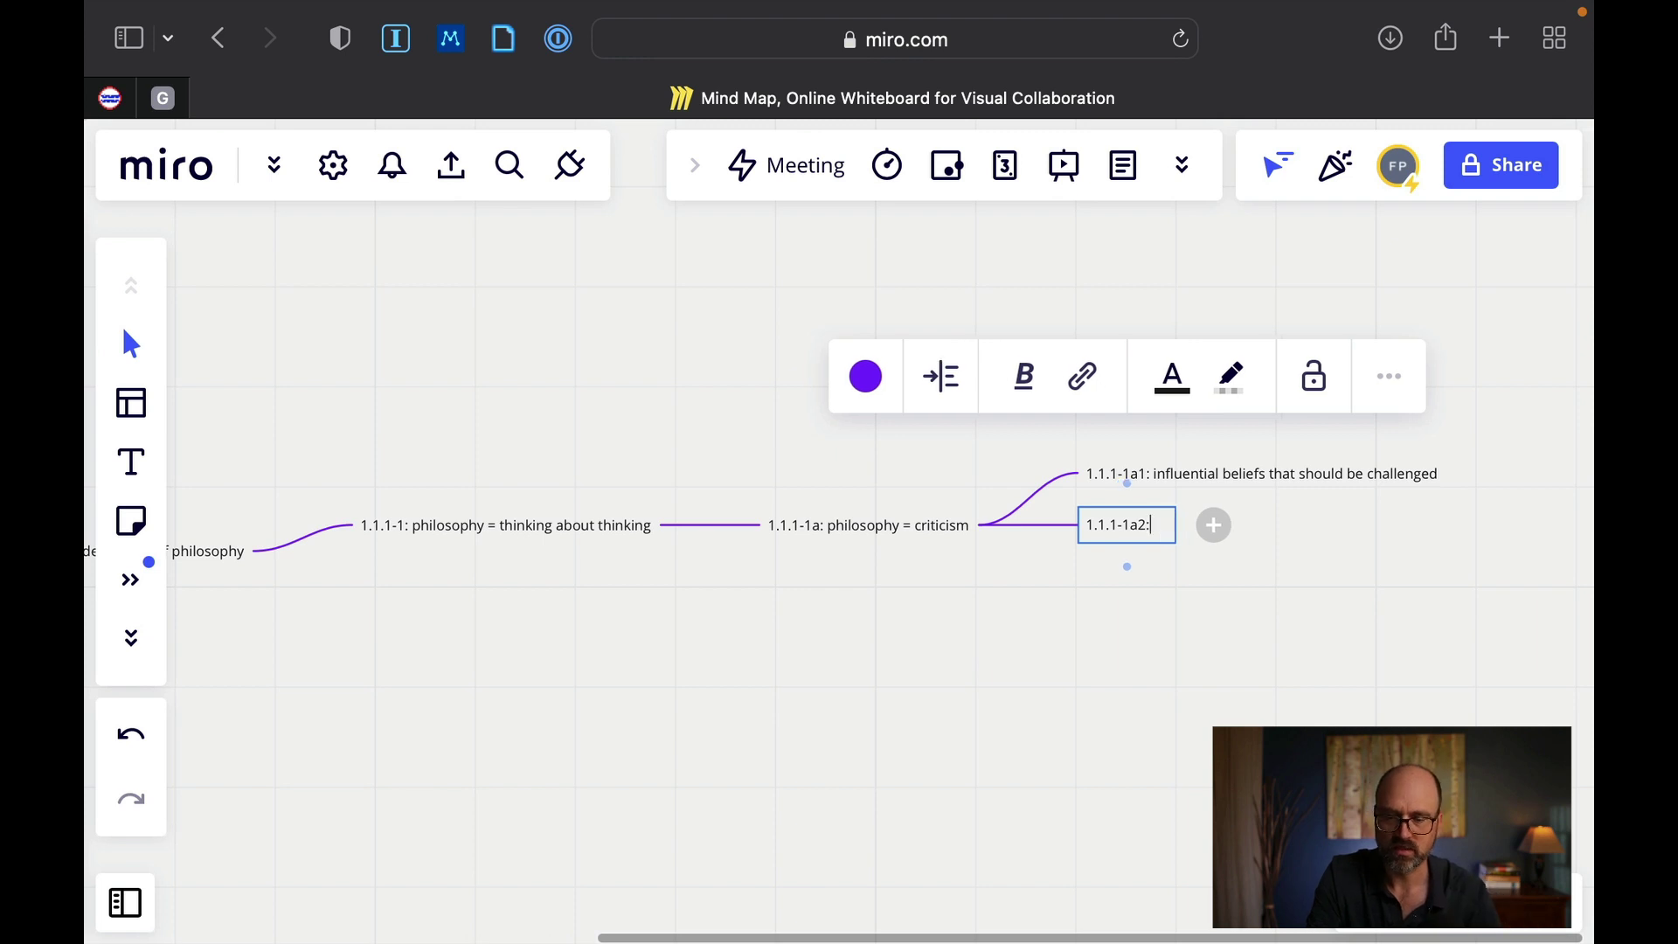
pyautogui.write('why')
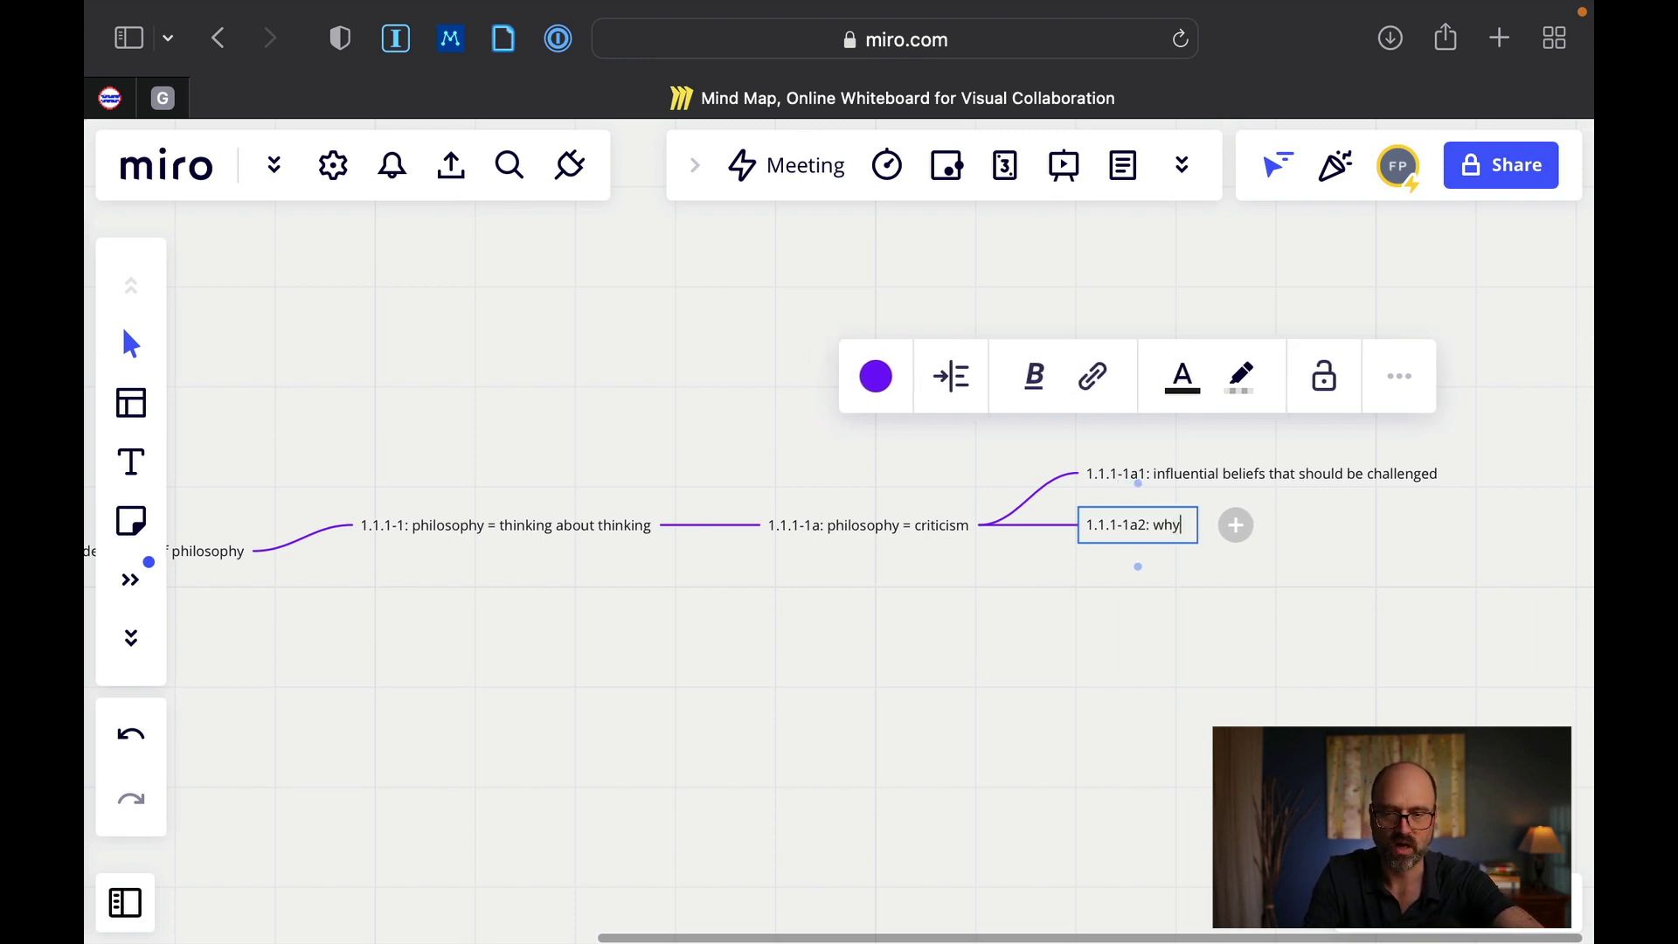
pyautogui.write(' we need')
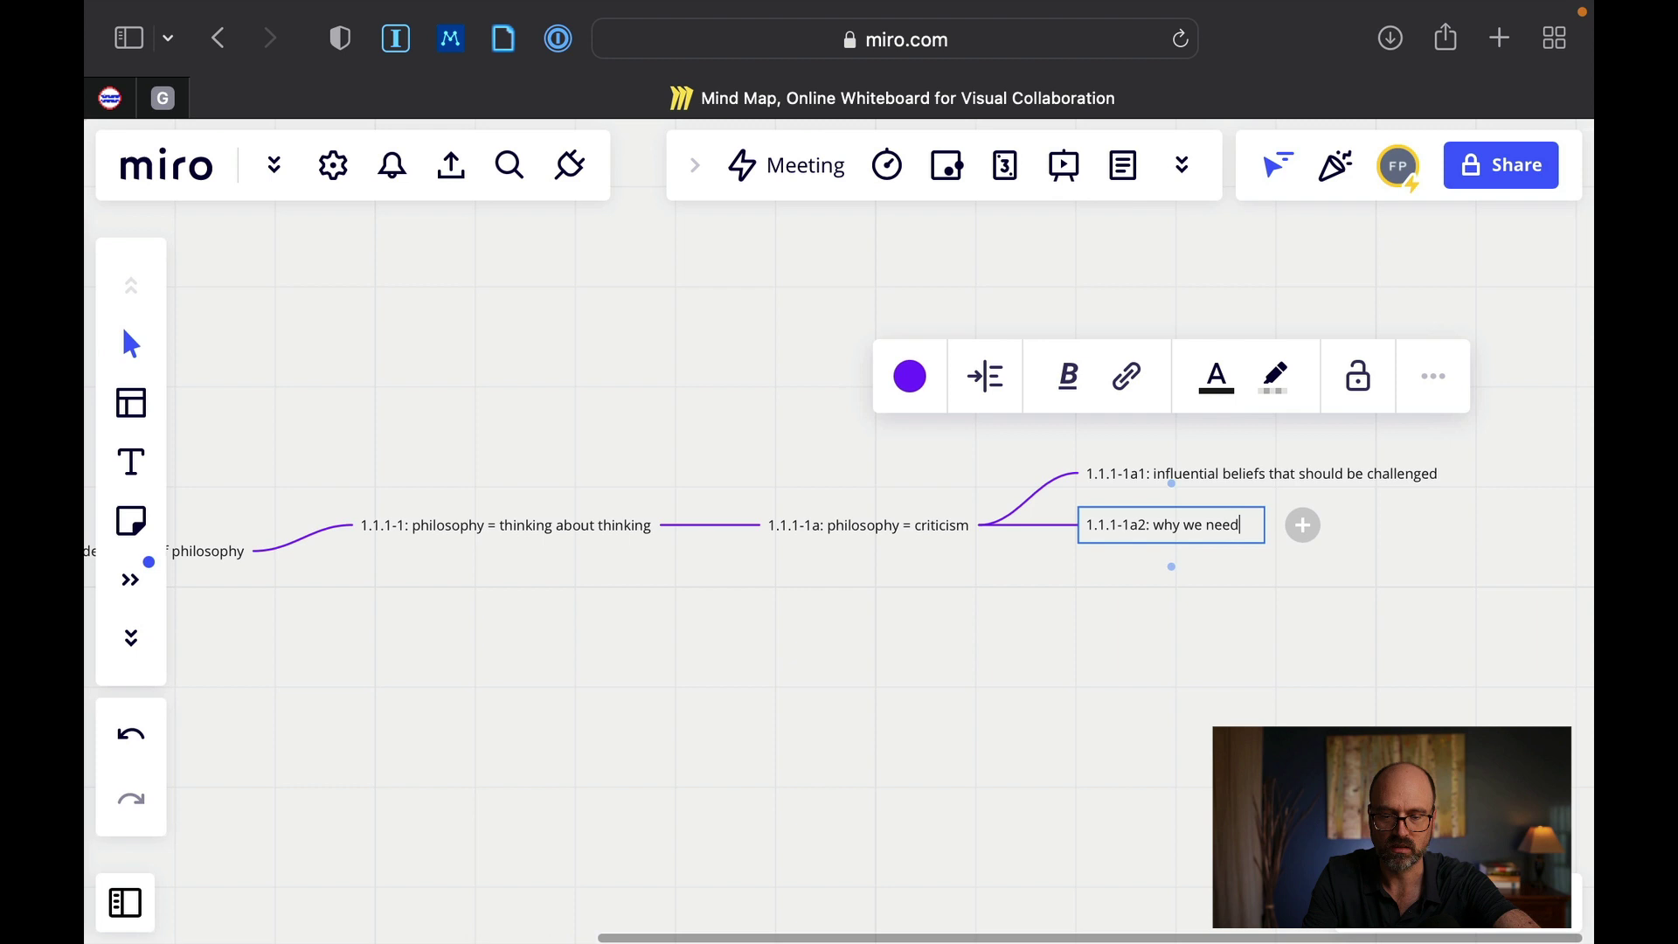
pyautogui.write(' philosophy')
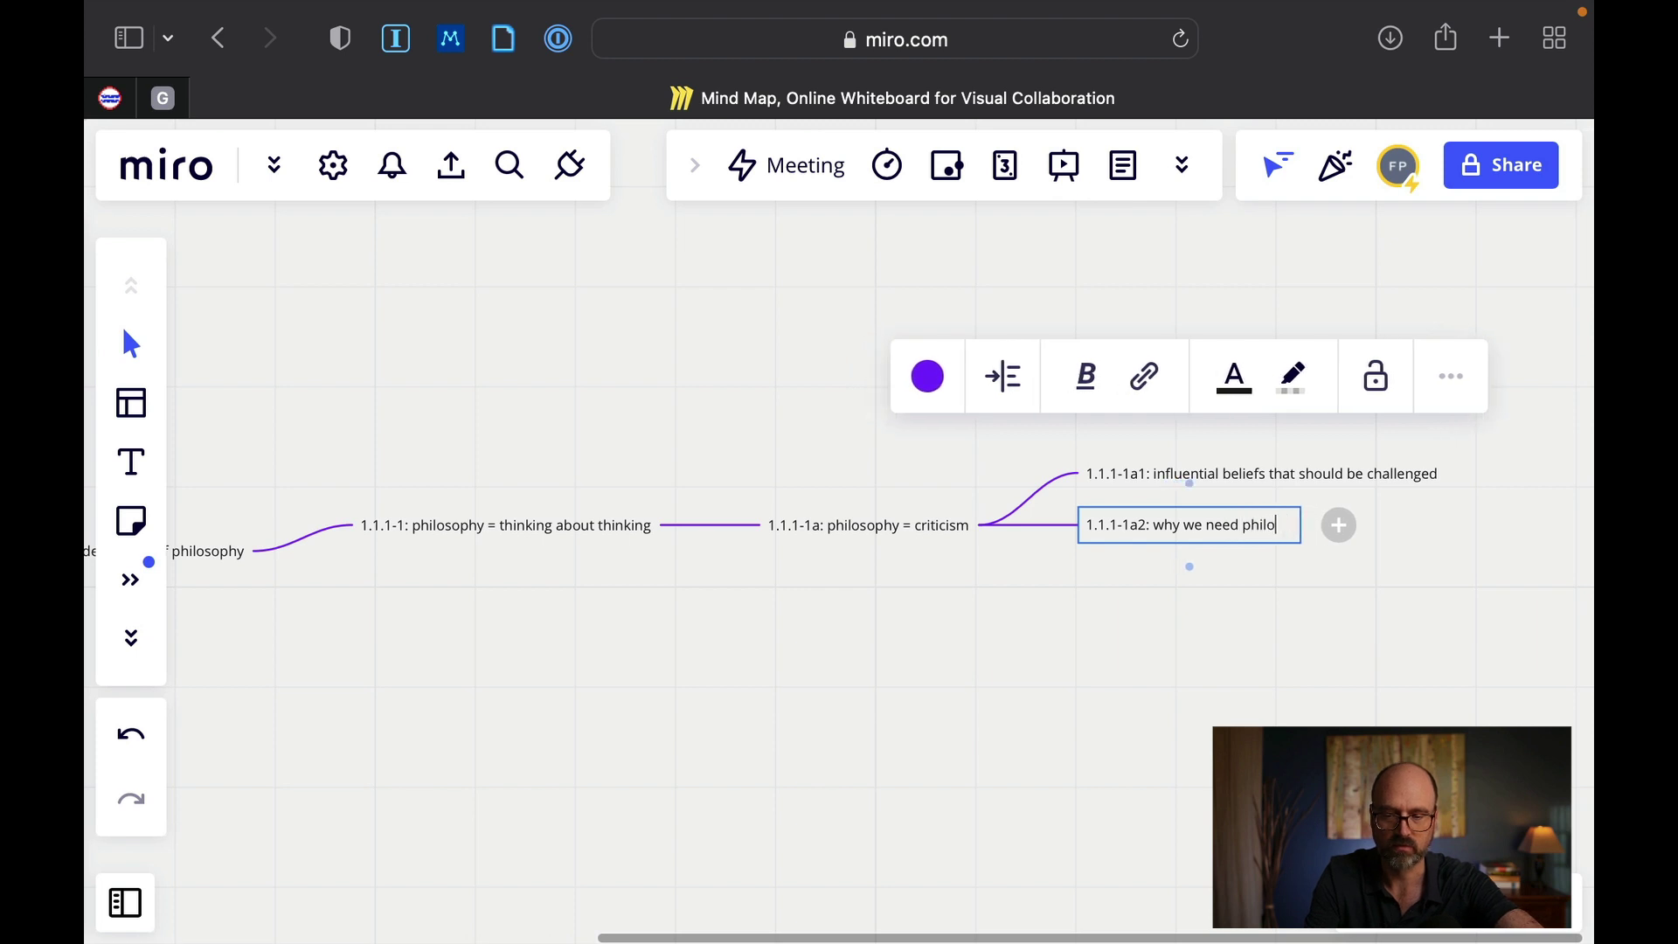
pyautogui.click(1112, 603)
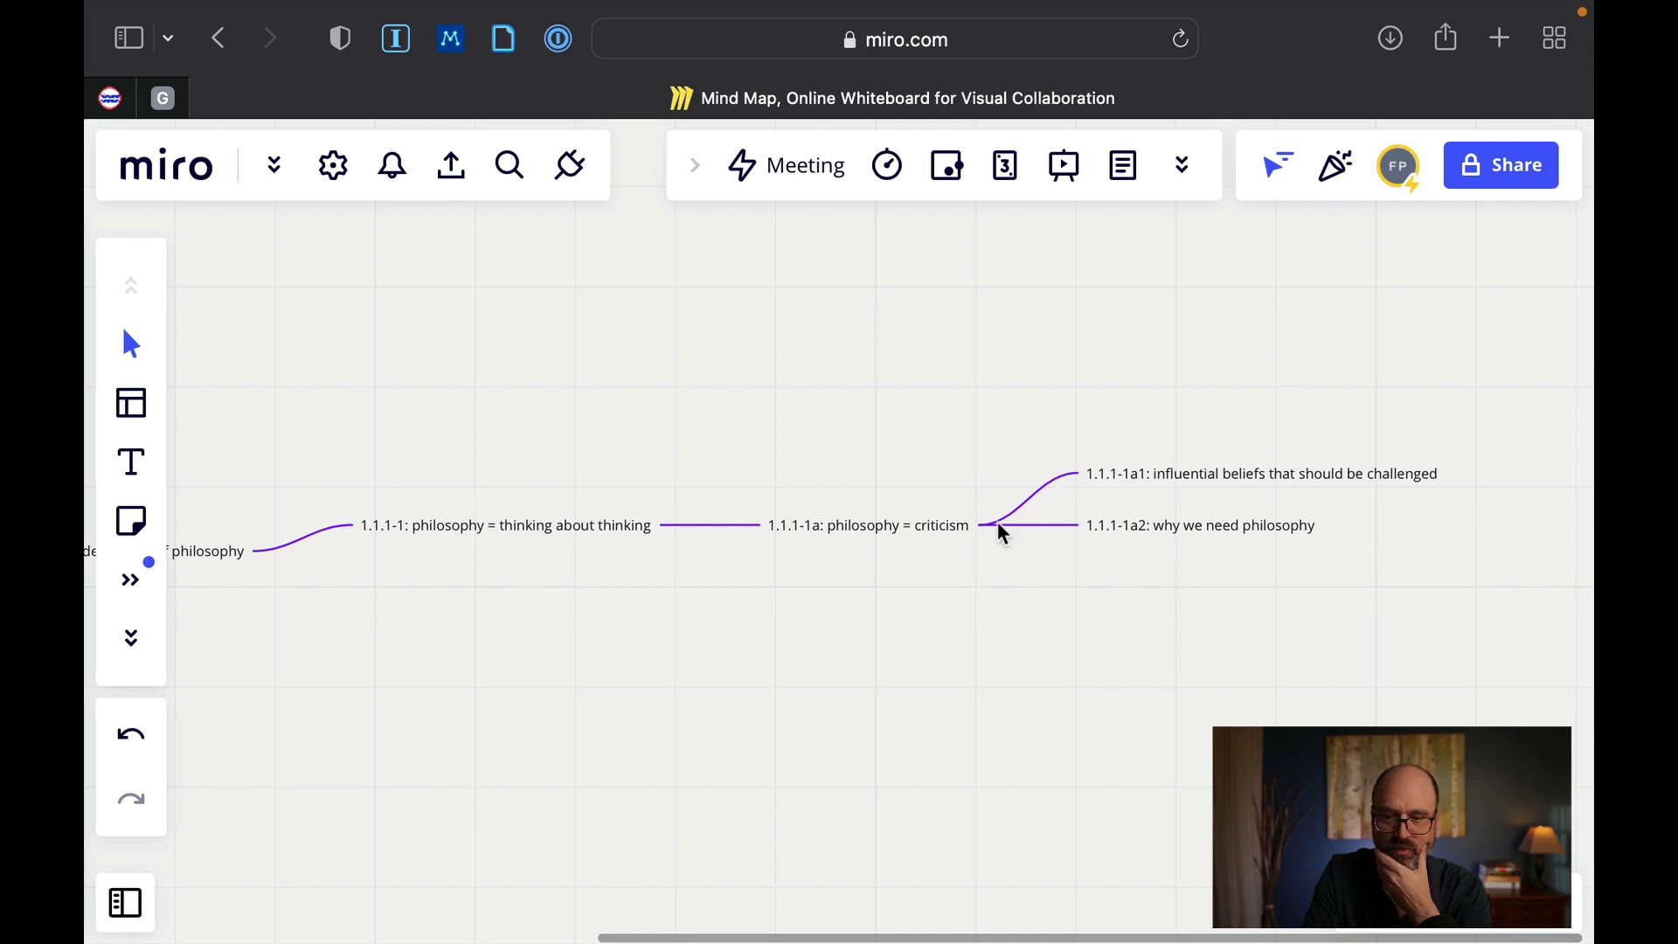
# - Move the 1.1.1-1a2 text into a new lower child card and delete the emptied middle card
pyautogui.click(953, 523)
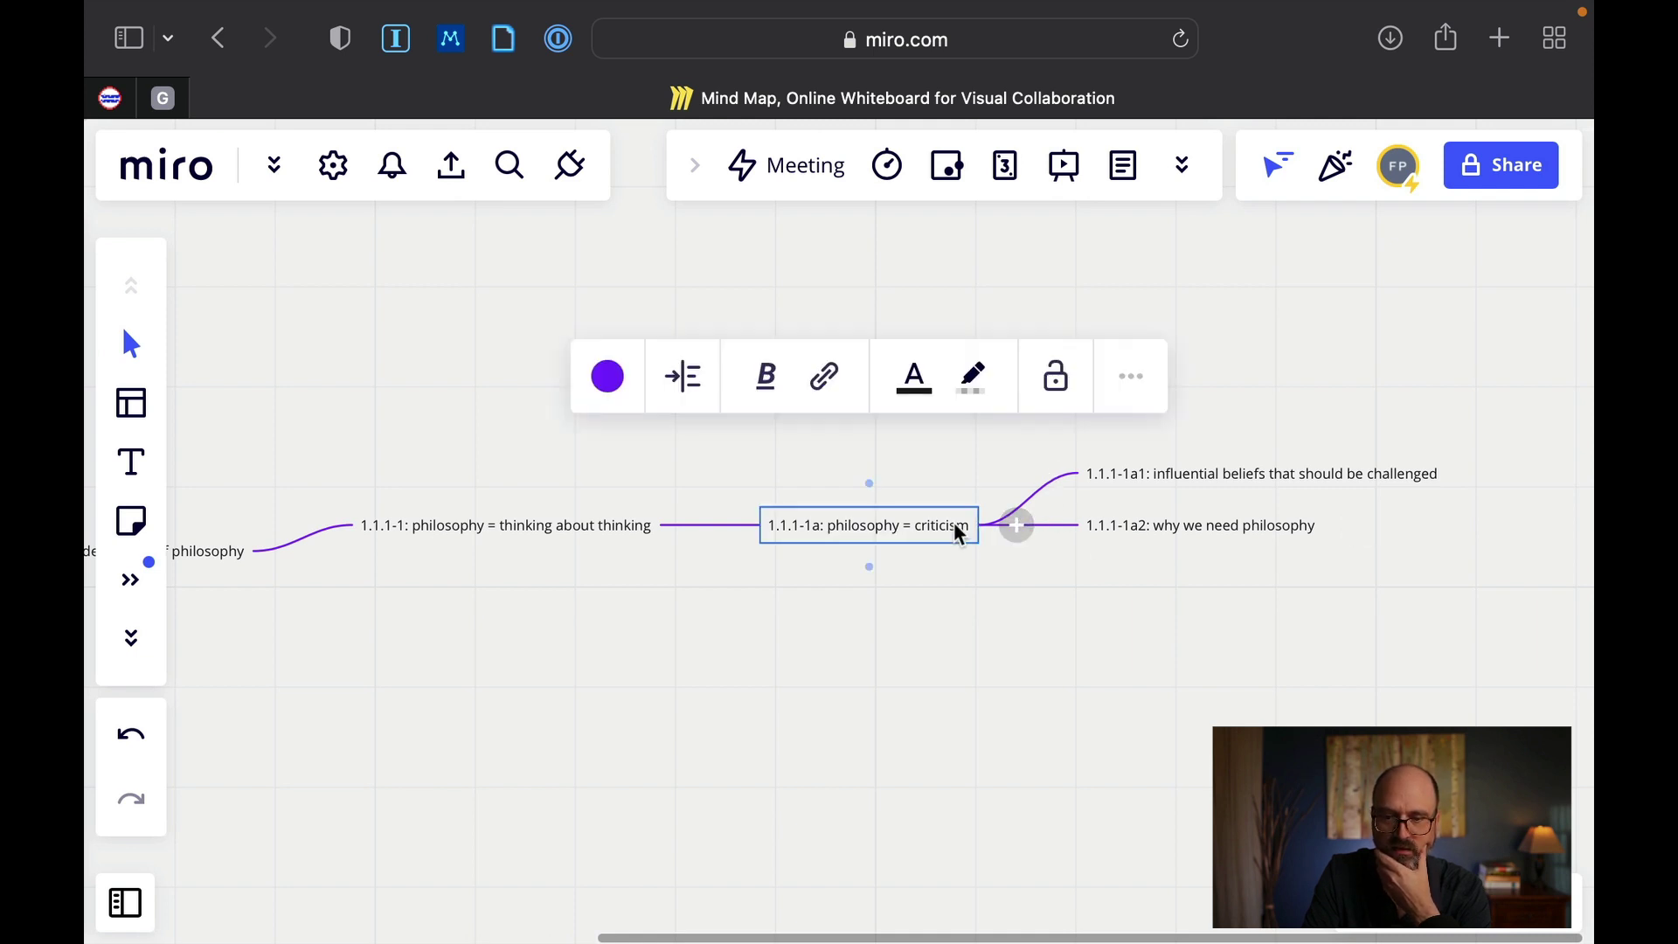
pyautogui.click(1015, 527)
pyautogui.click(1172, 501)
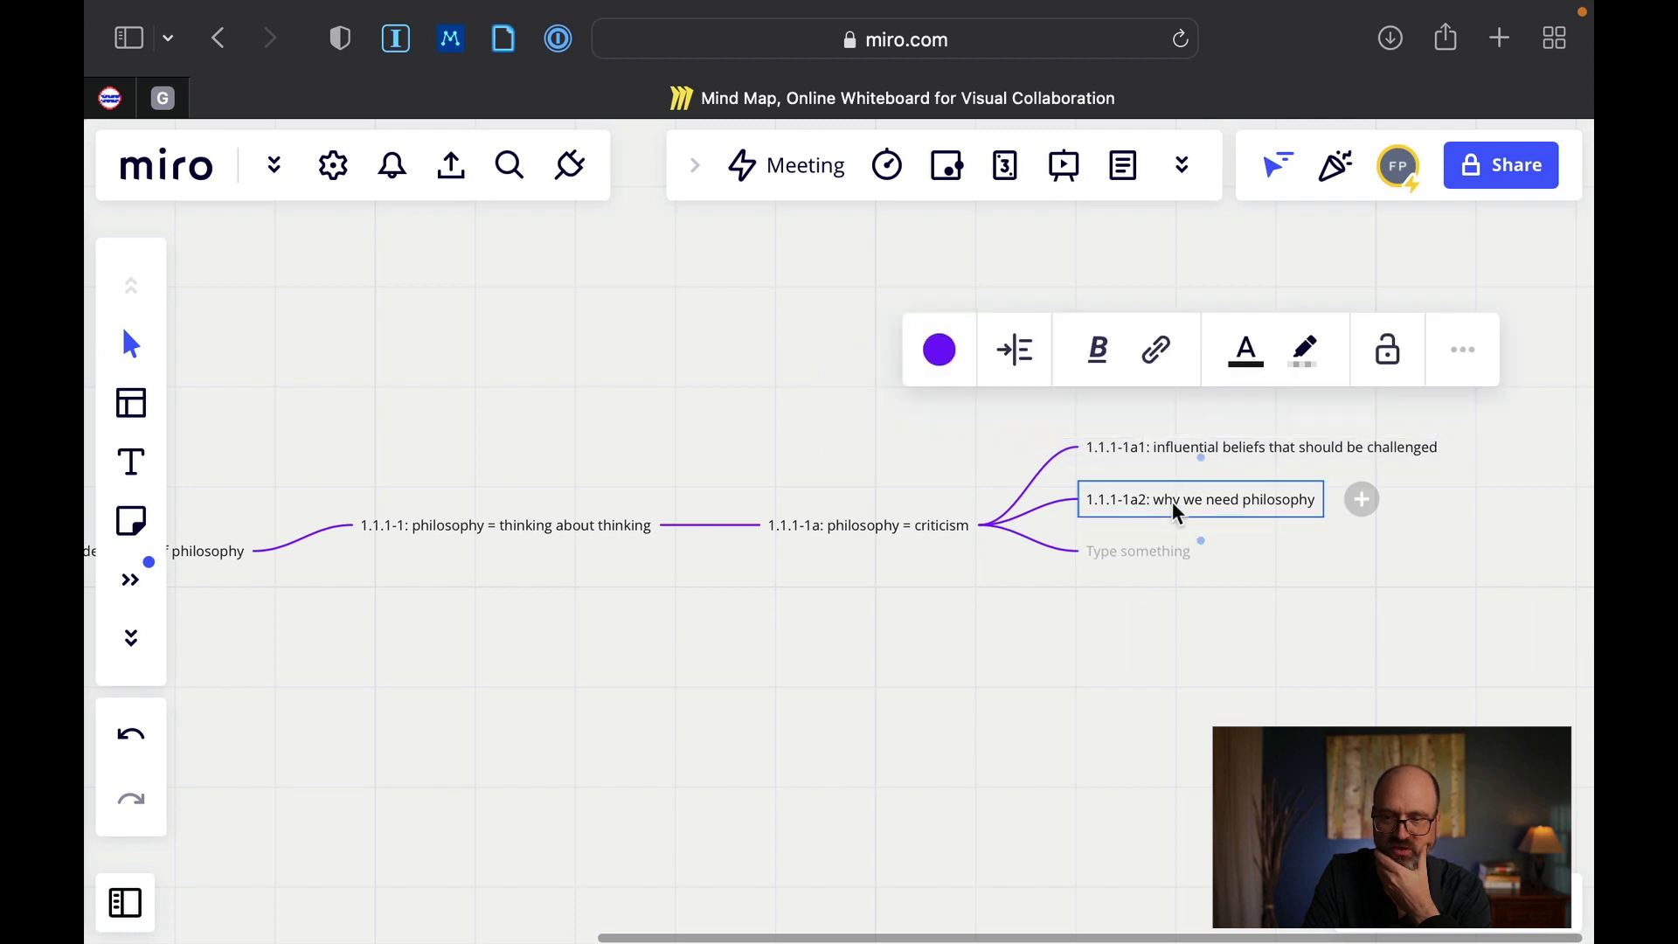
pyautogui.click(1172, 501)
pyautogui.press('super+c')
pyautogui.press('BackSpace')
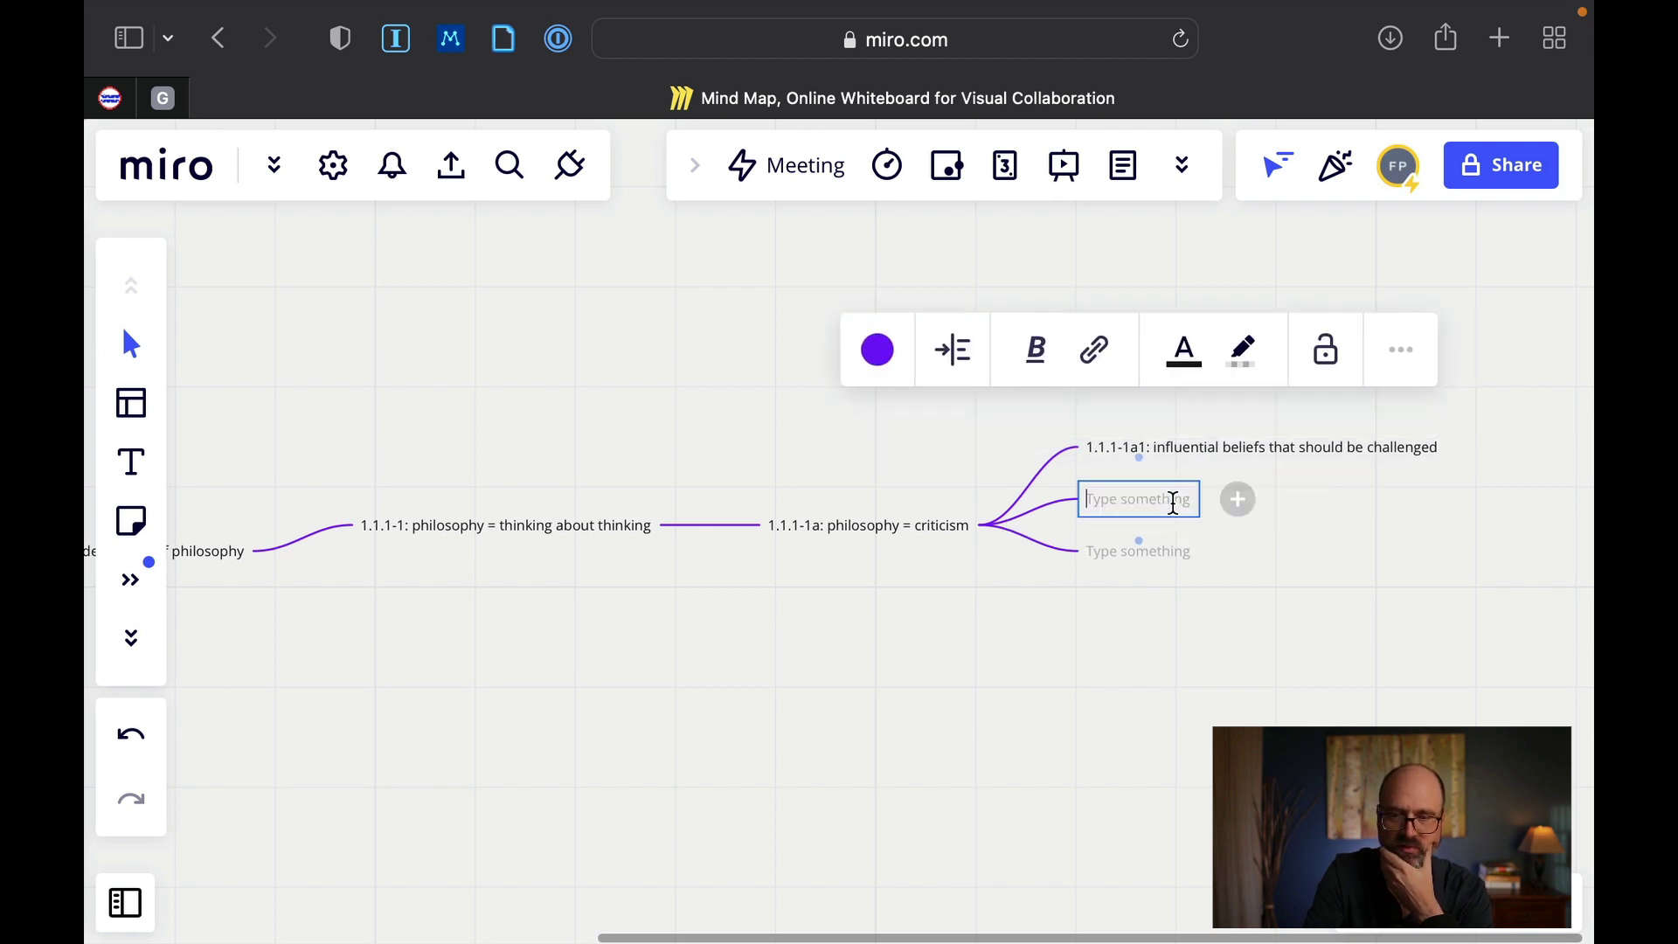
pyautogui.click(1147, 549)
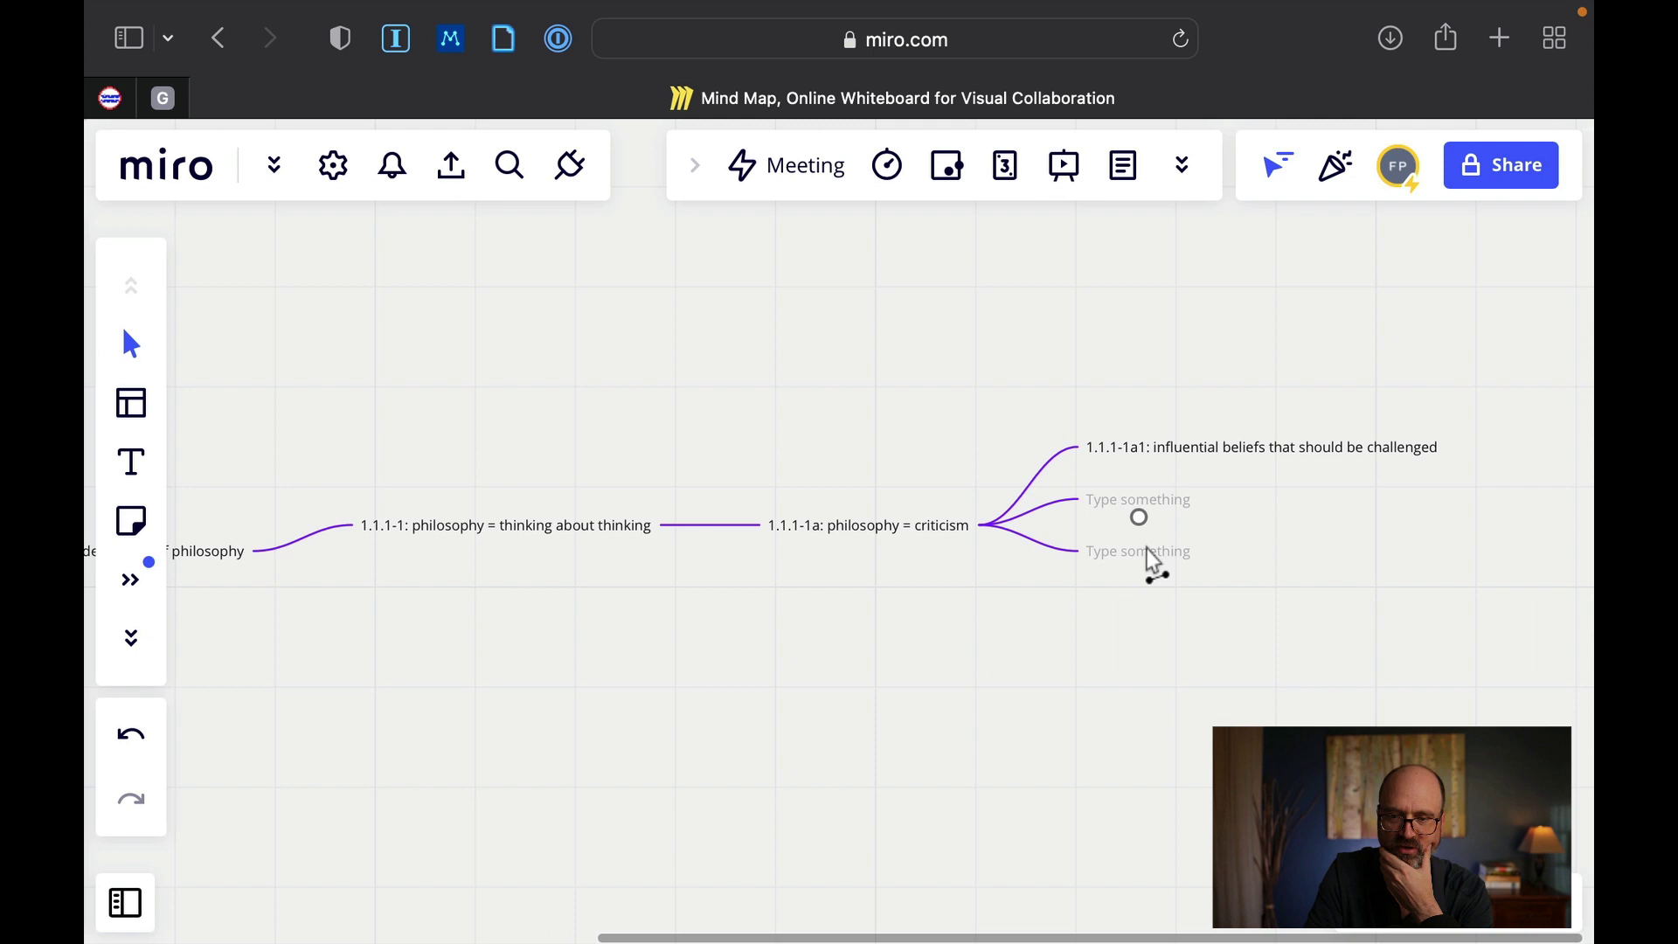
pyautogui.click(1142, 561)
pyautogui.press('super+v')
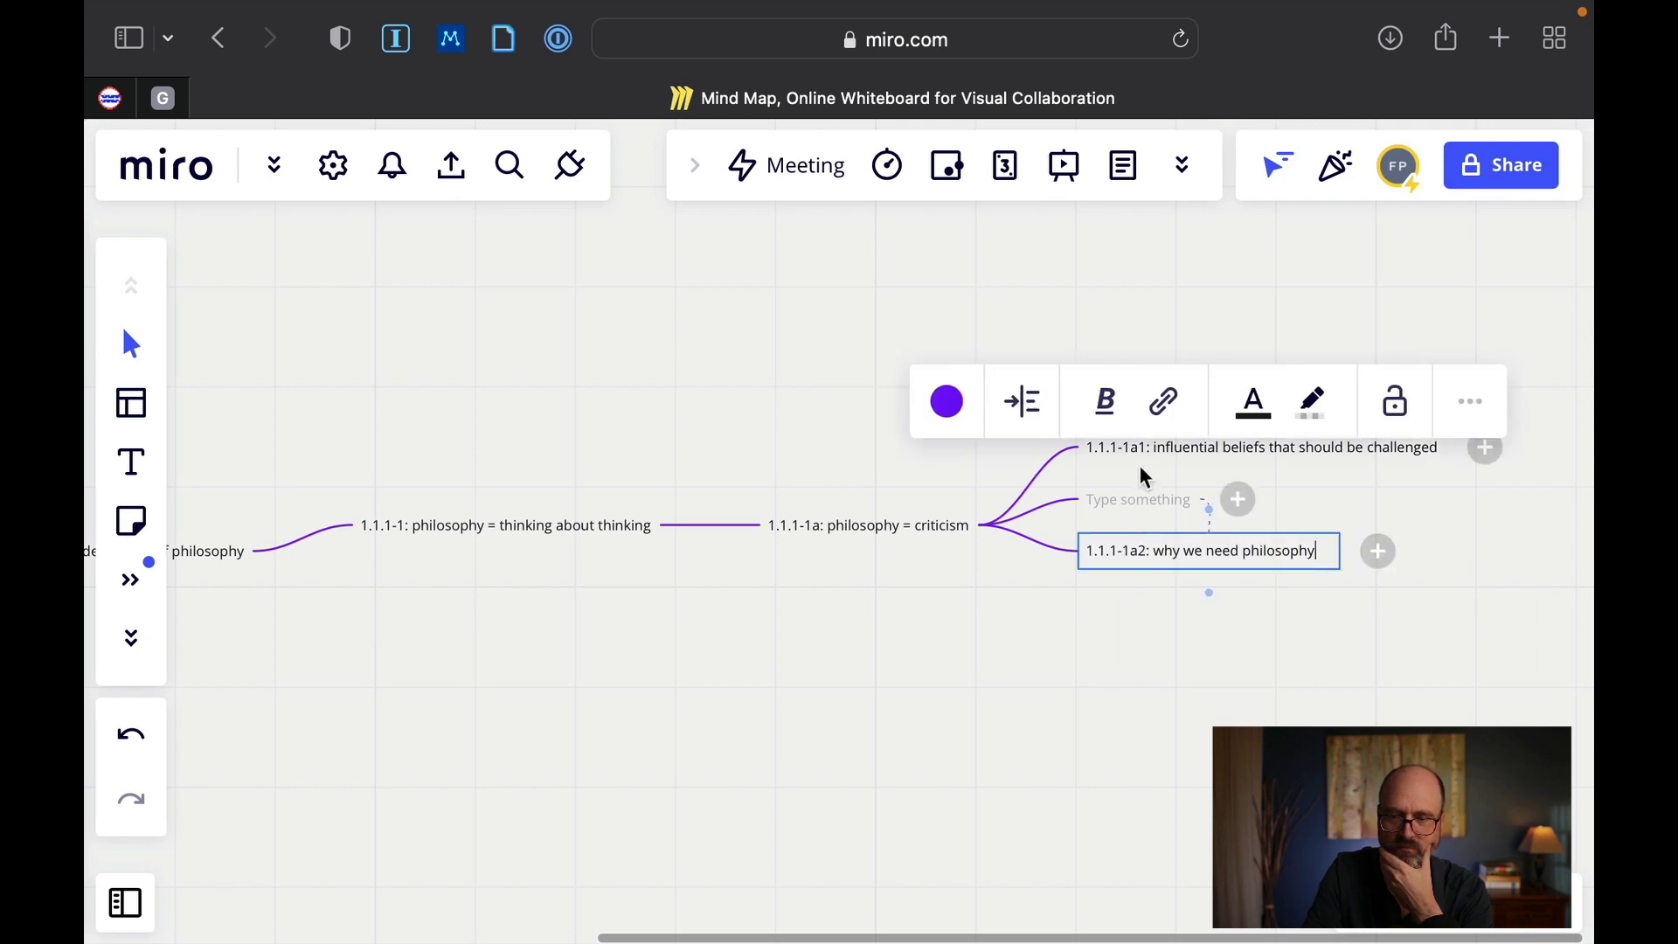
pyautogui.click(1139, 500)
pyautogui.press('BackSpace')
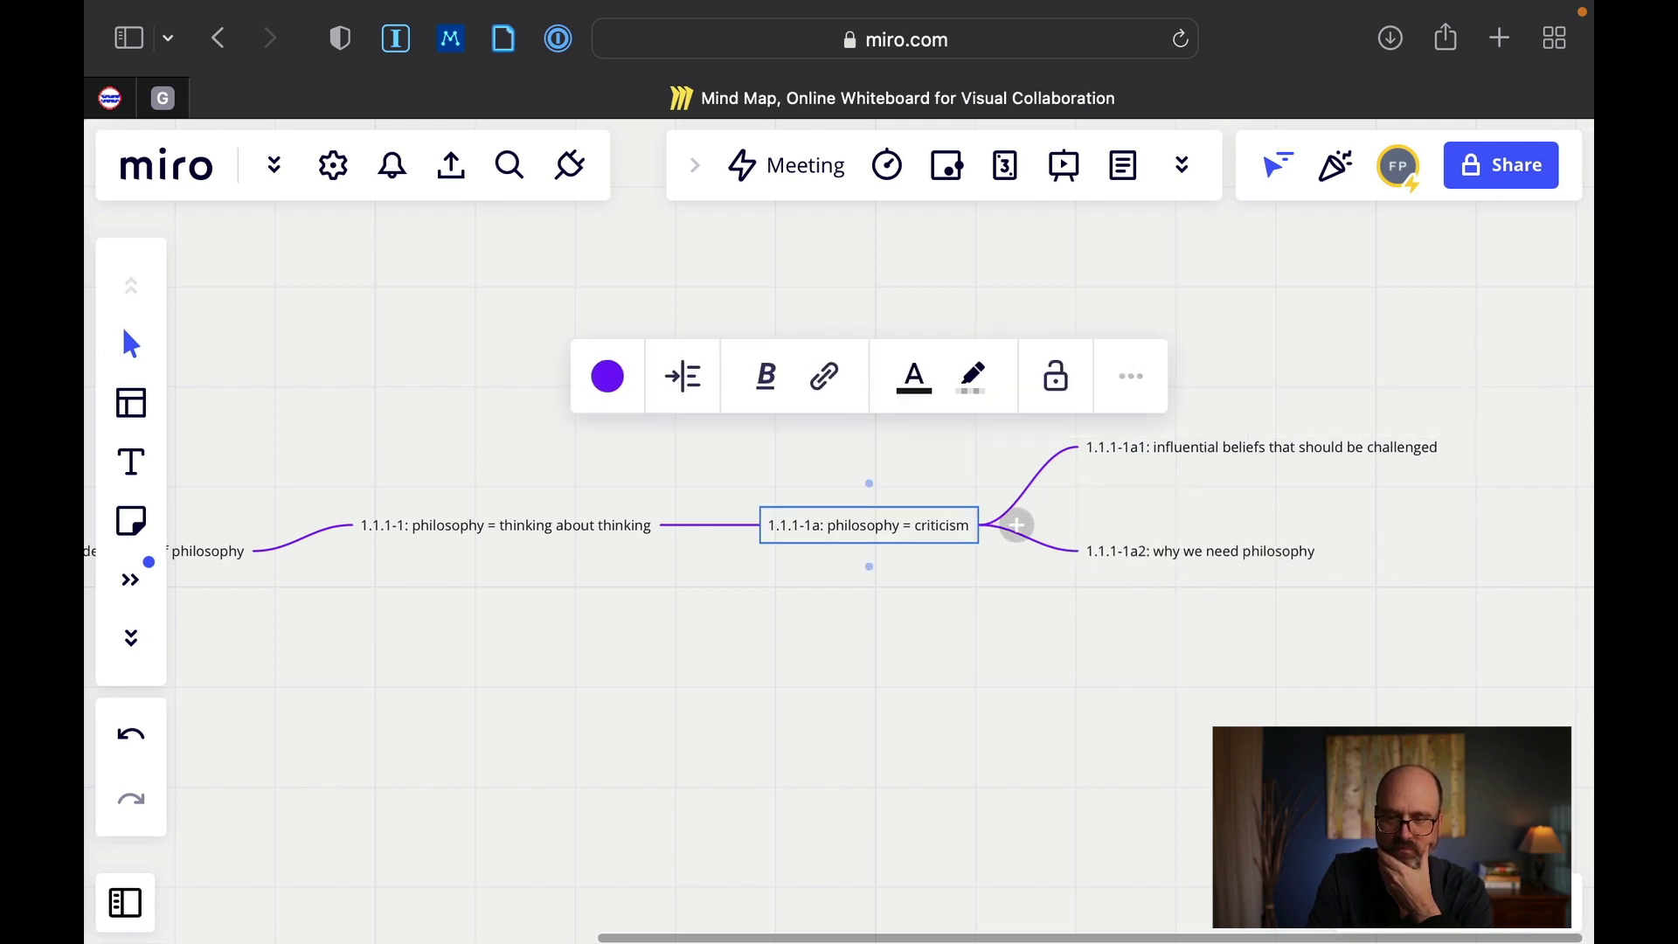
# - Drag the 1.1.1-1a2 card lower, further from 1.1.1-1a1
pyautogui.click(1126, 600)
pyautogui.click(1152, 546)
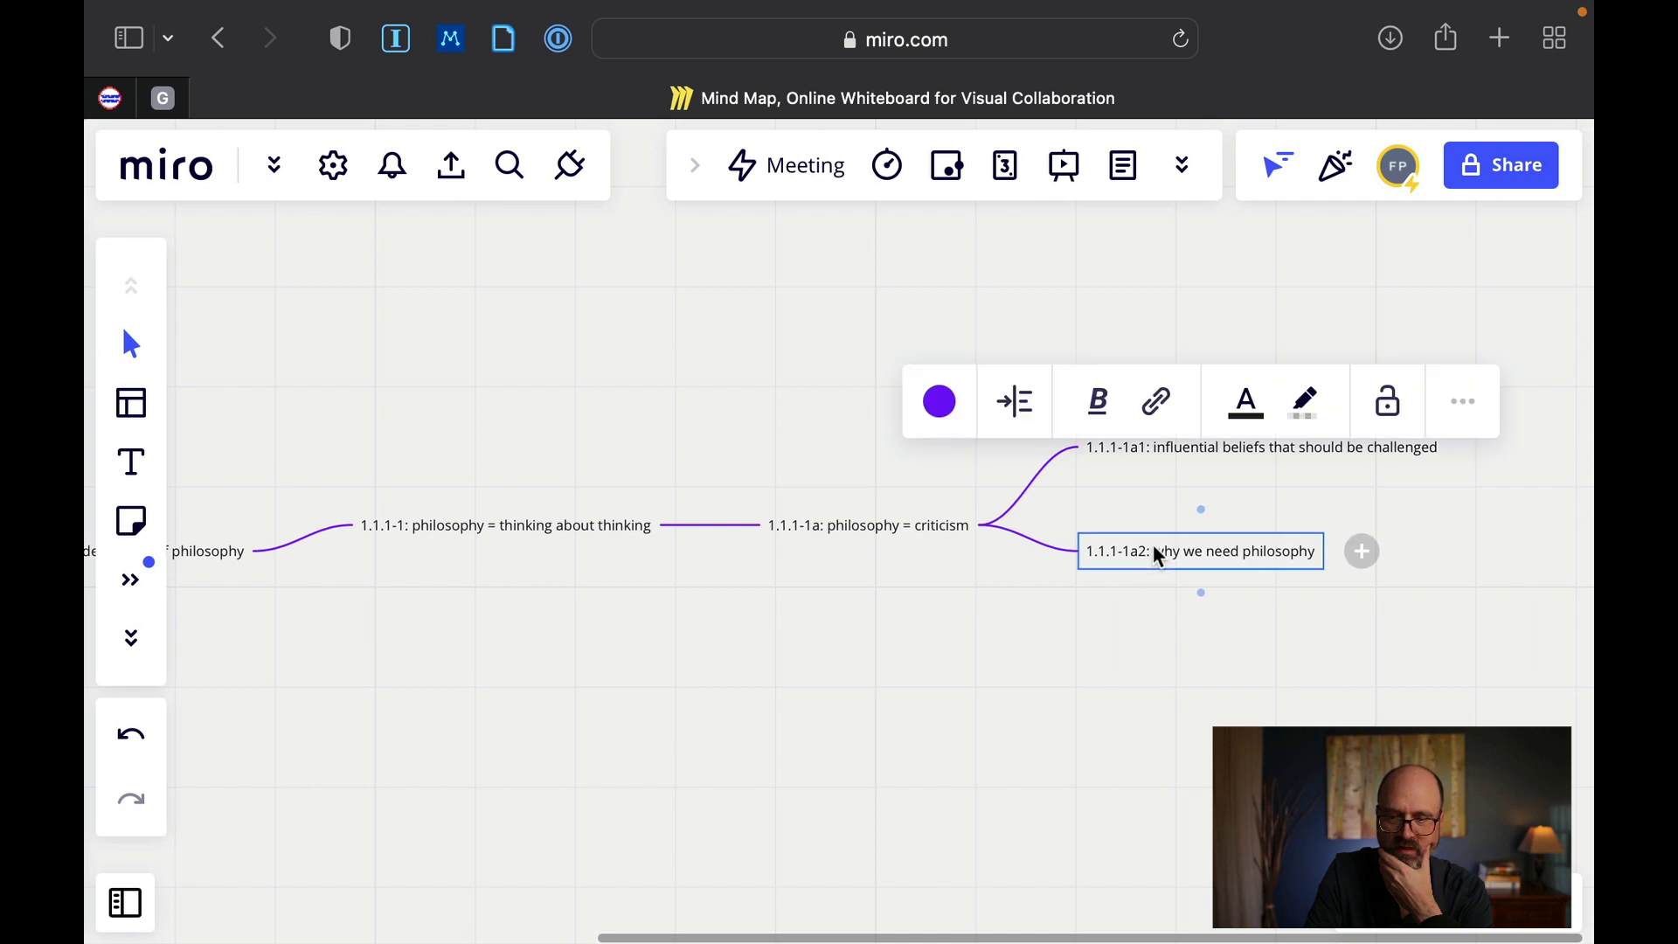
pyautogui.moveTo(1156, 554); pyautogui.dragTo(1159, 580)
pyautogui.click(642, 323)
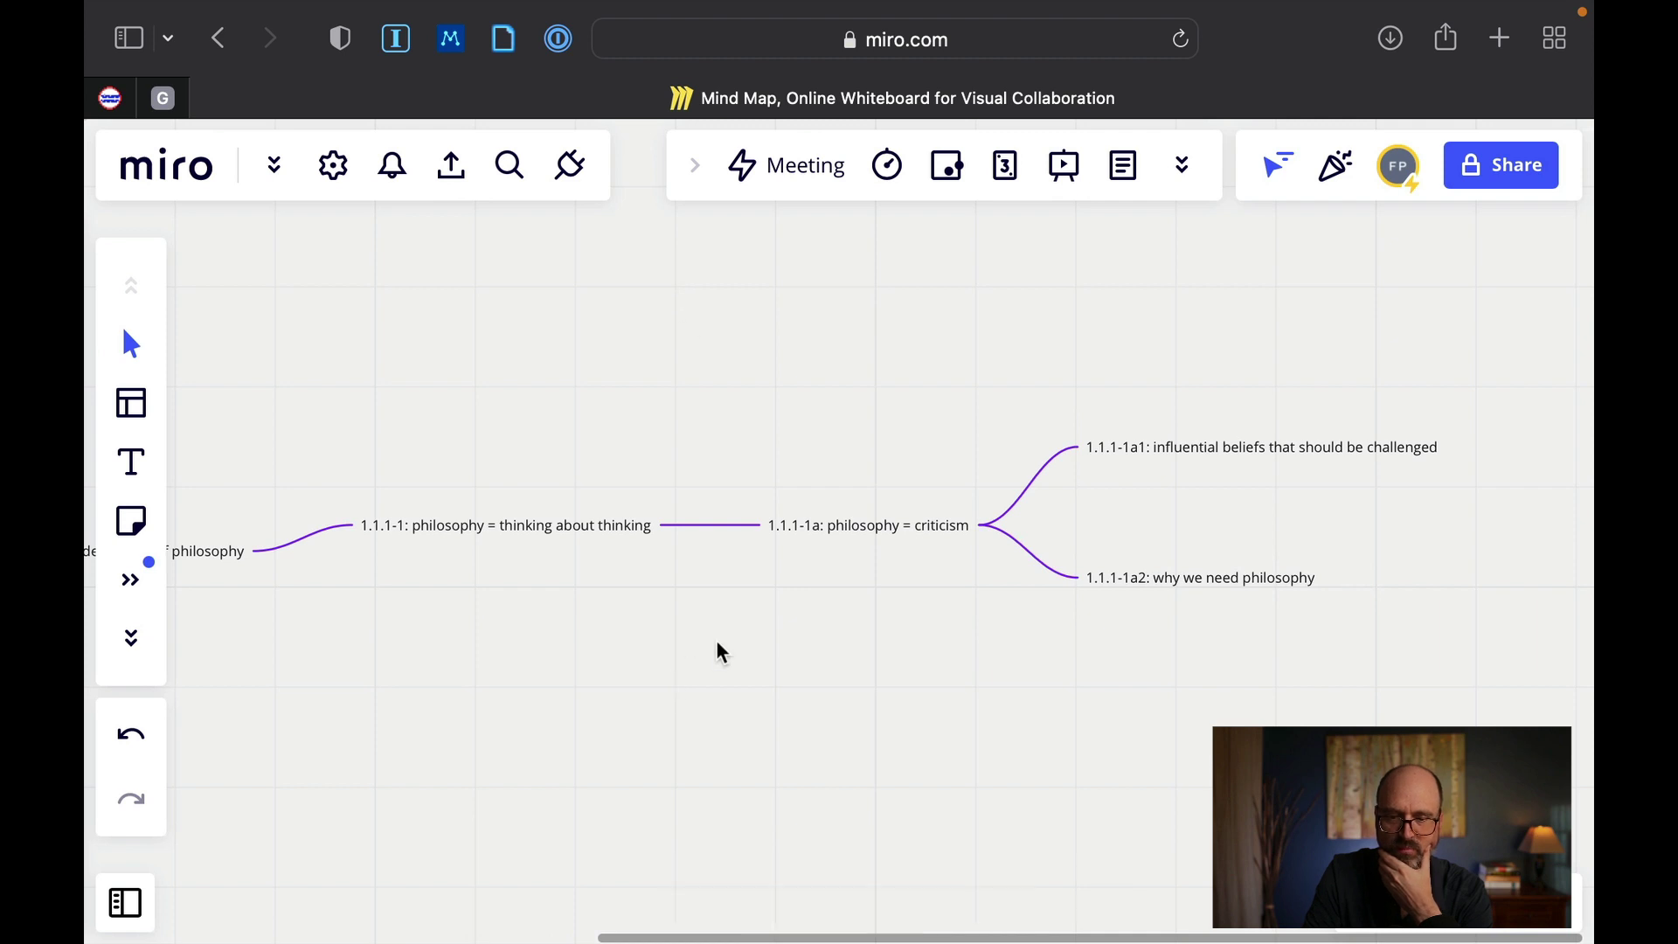
# - Delete the empty placeholders under '1: The Examined Life' and under Problem
pyautogui.scroll(-5, 717, 647)
pyautogui.hscroll(-5, 717, 645)
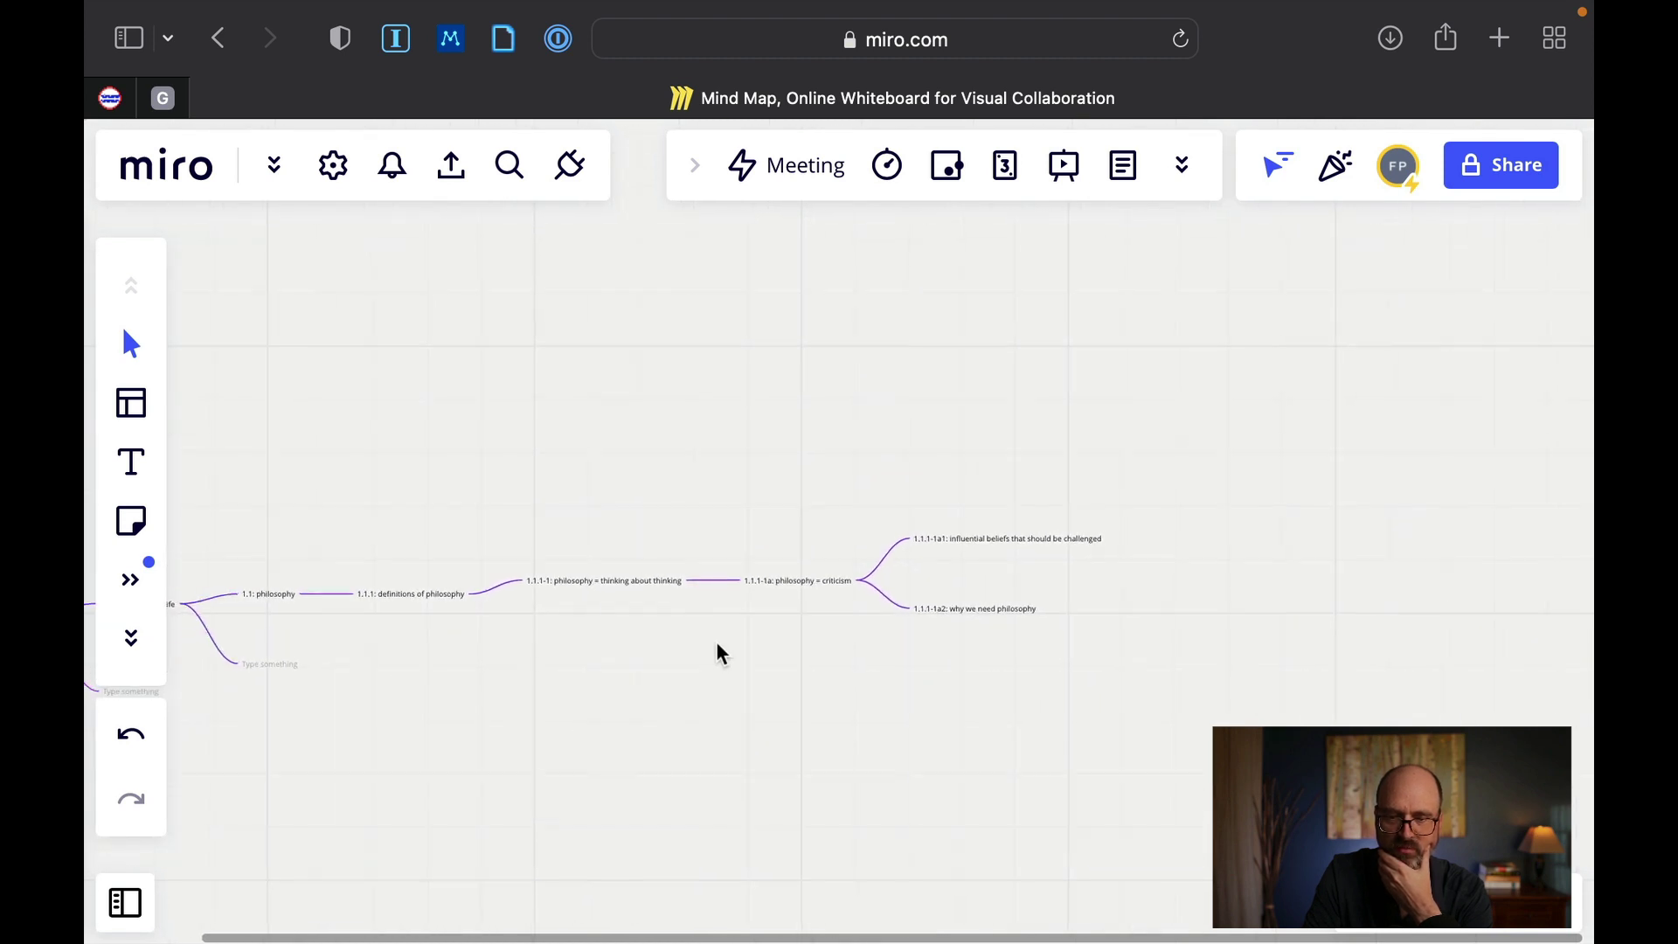
pyautogui.hscroll(-3, 717, 647)
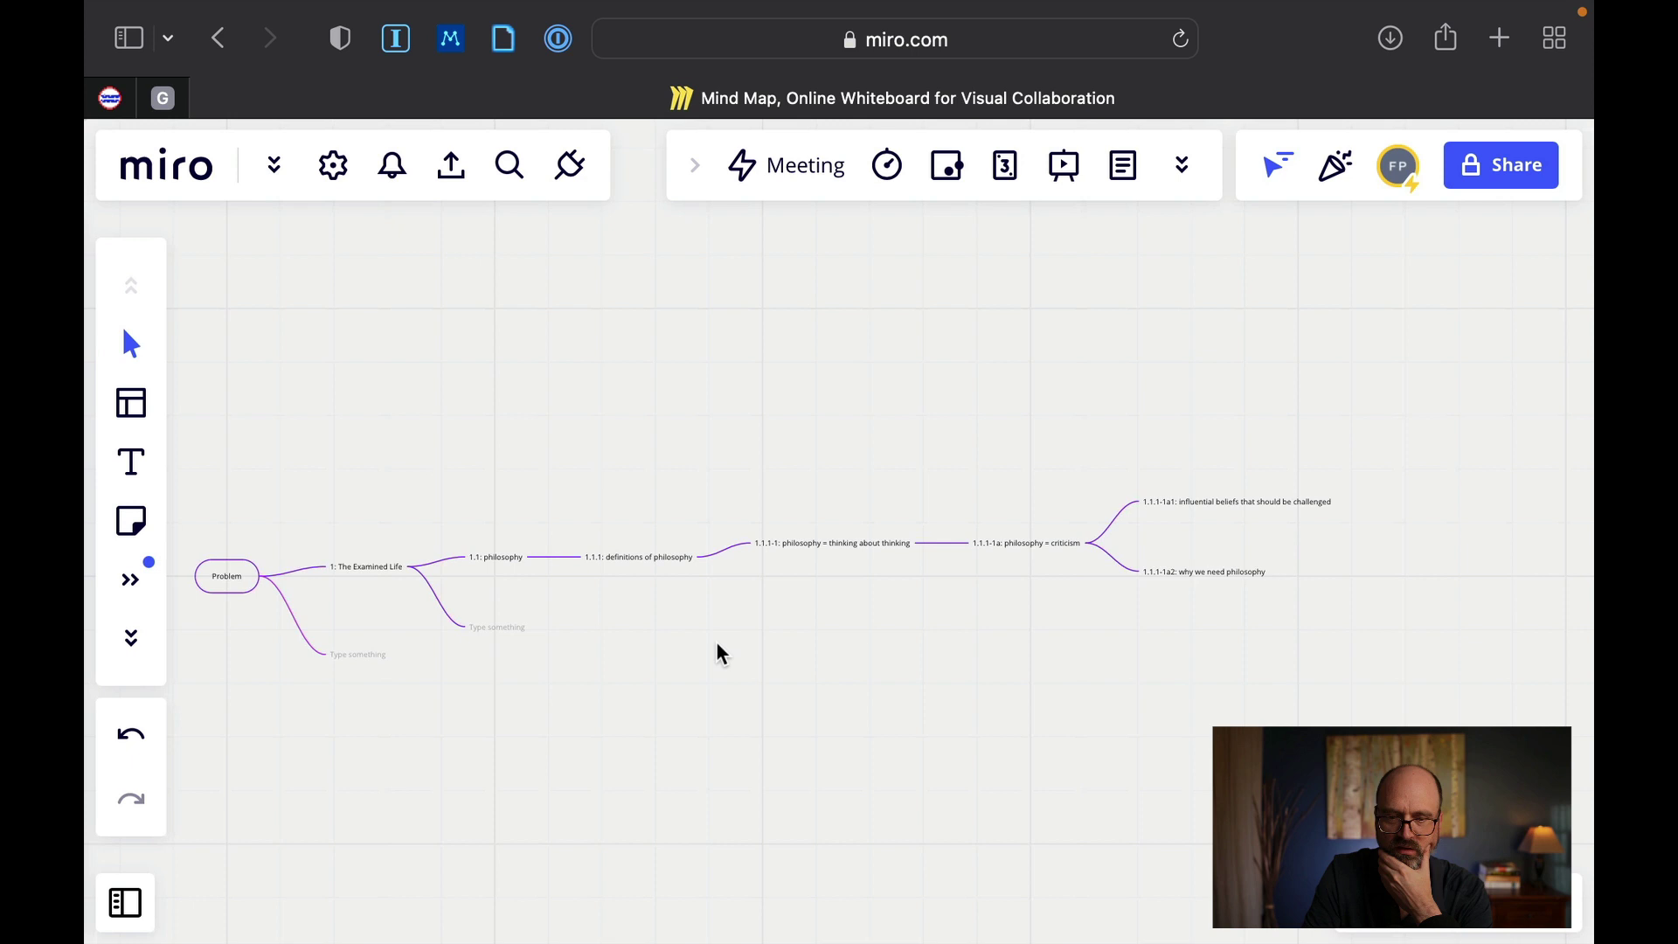
pyautogui.click(596, 600)
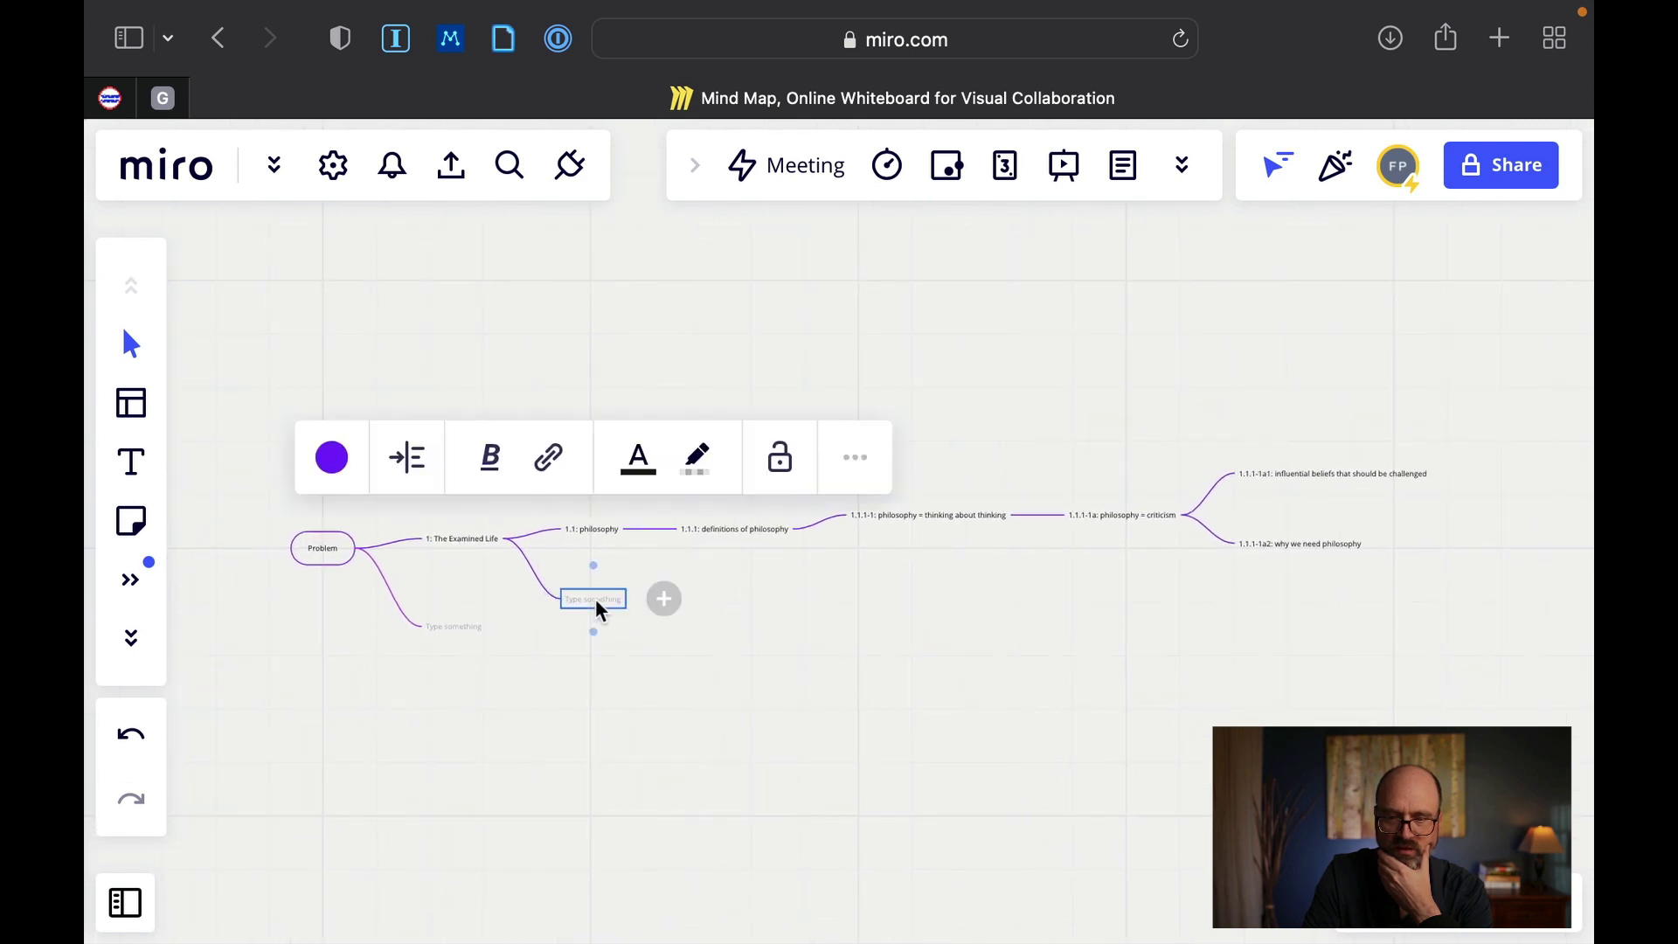
pyautogui.press('BackSpace')
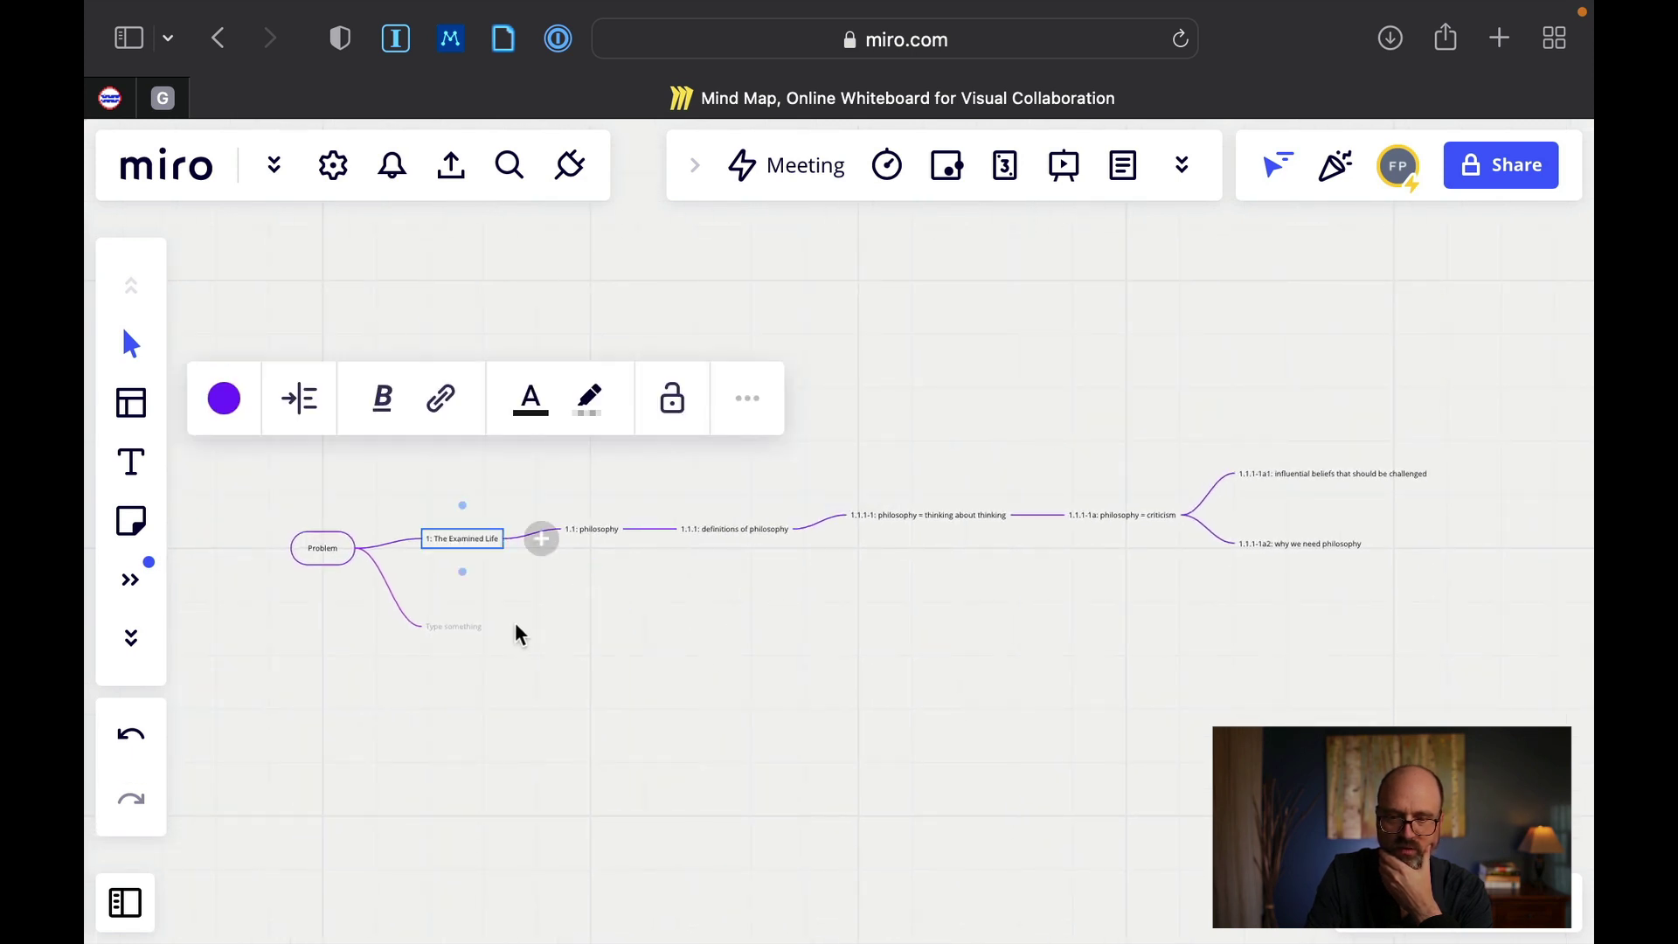
pyautogui.click(445, 628)
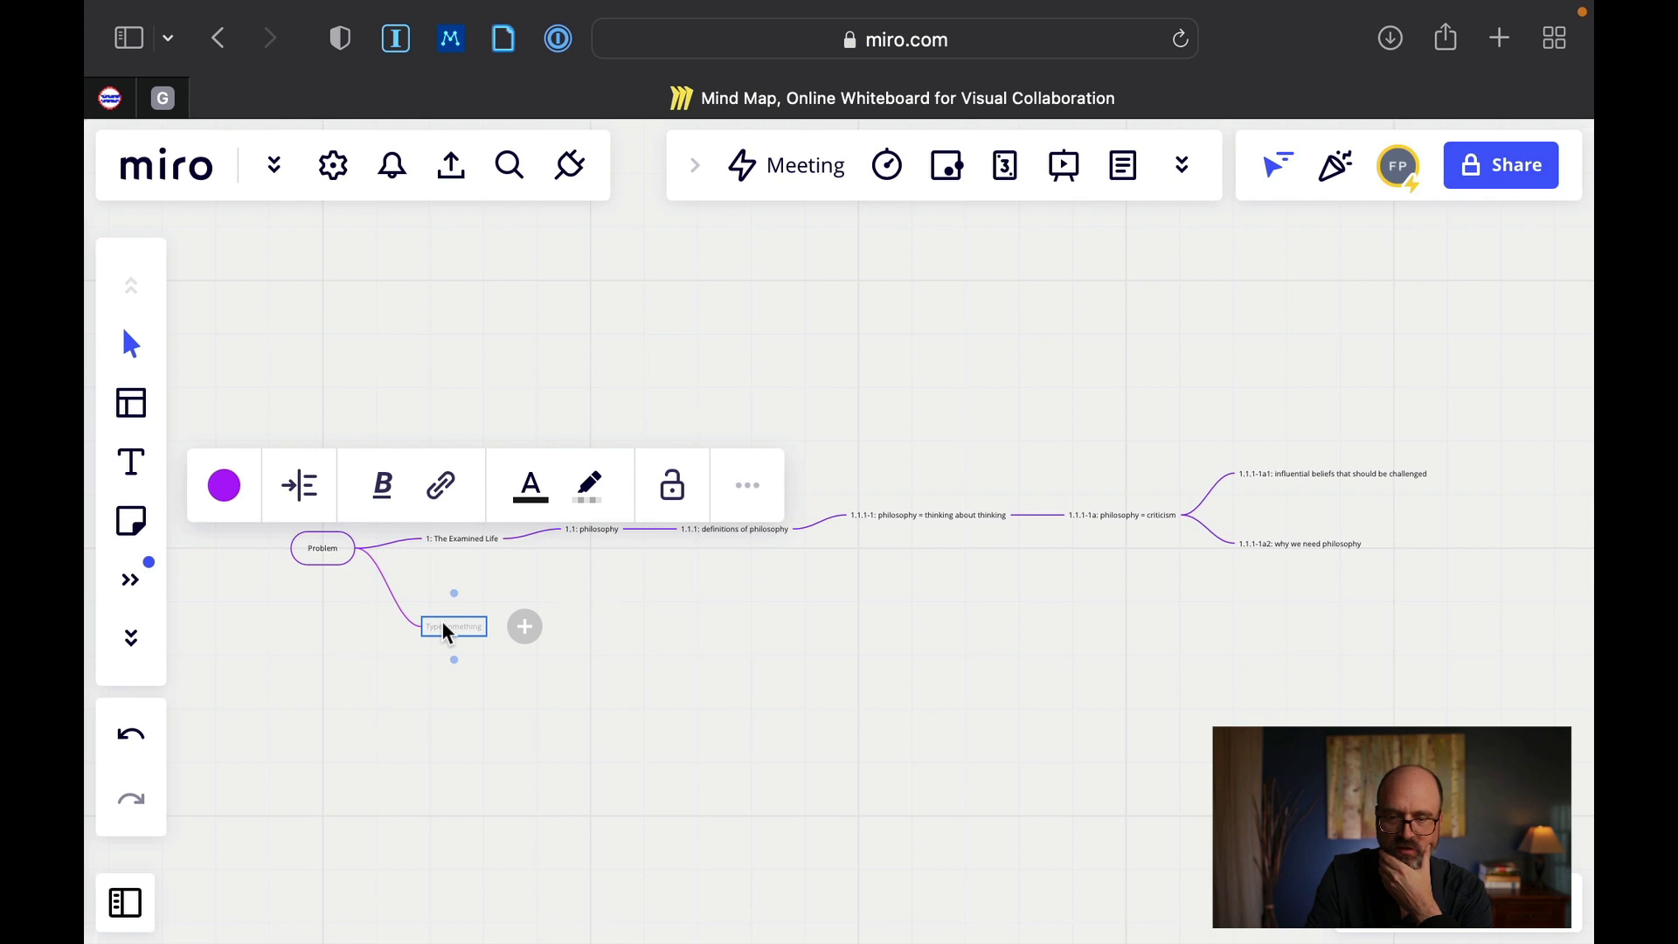
pyautogui.press('BackSpace')
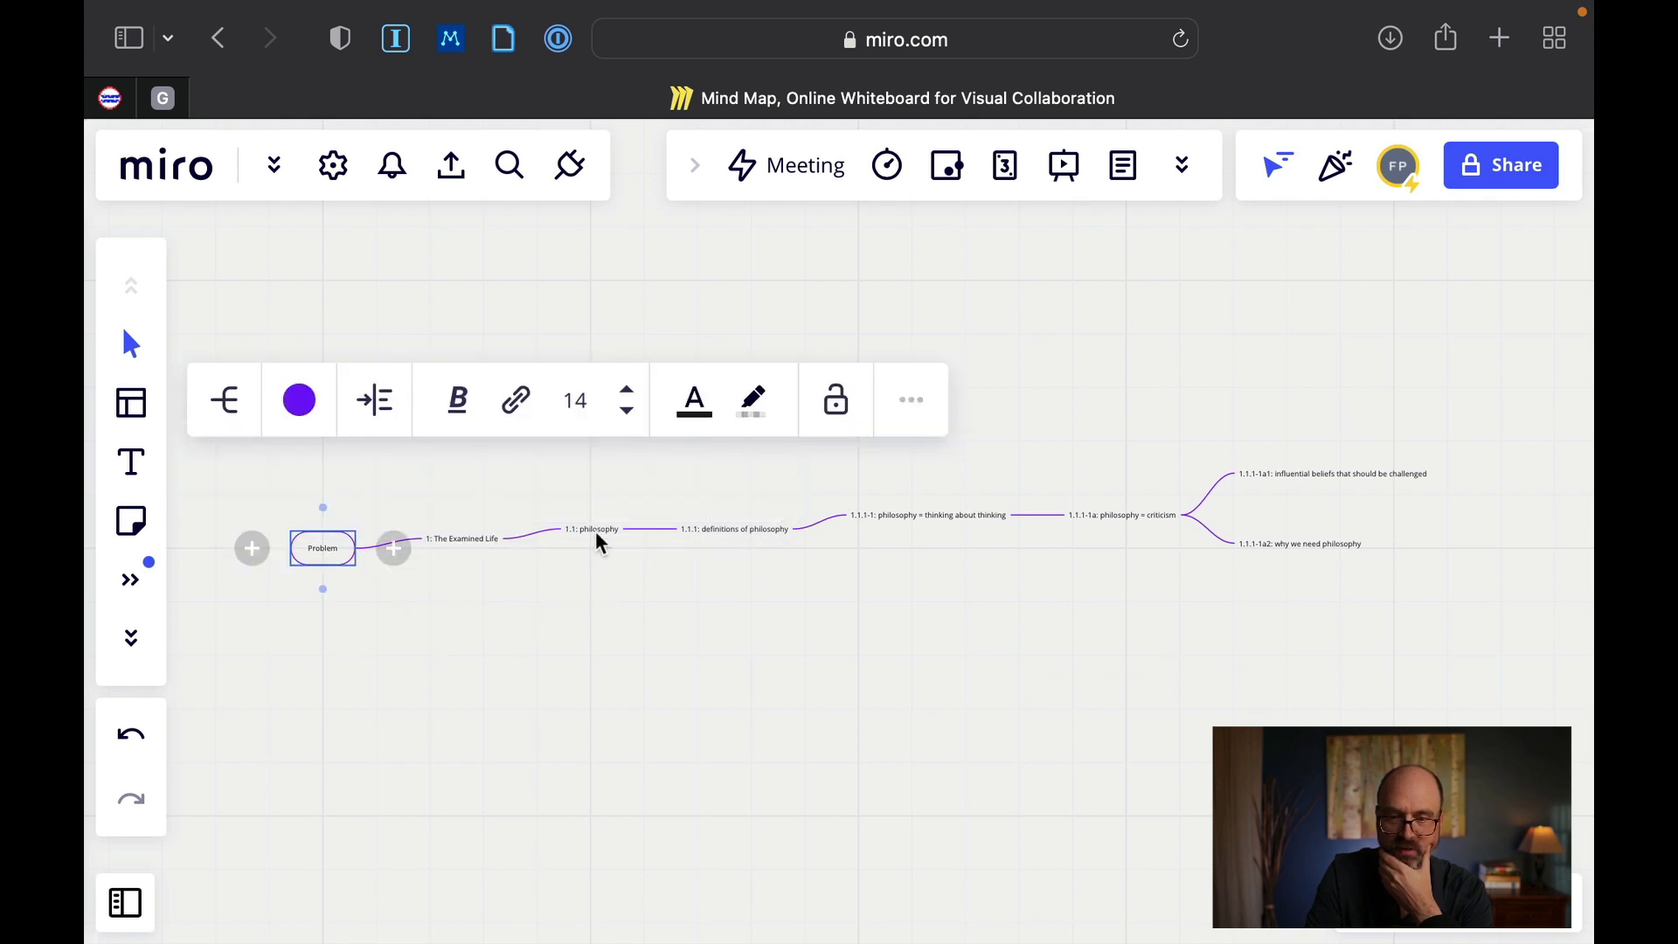
pyautogui.click(592, 628)
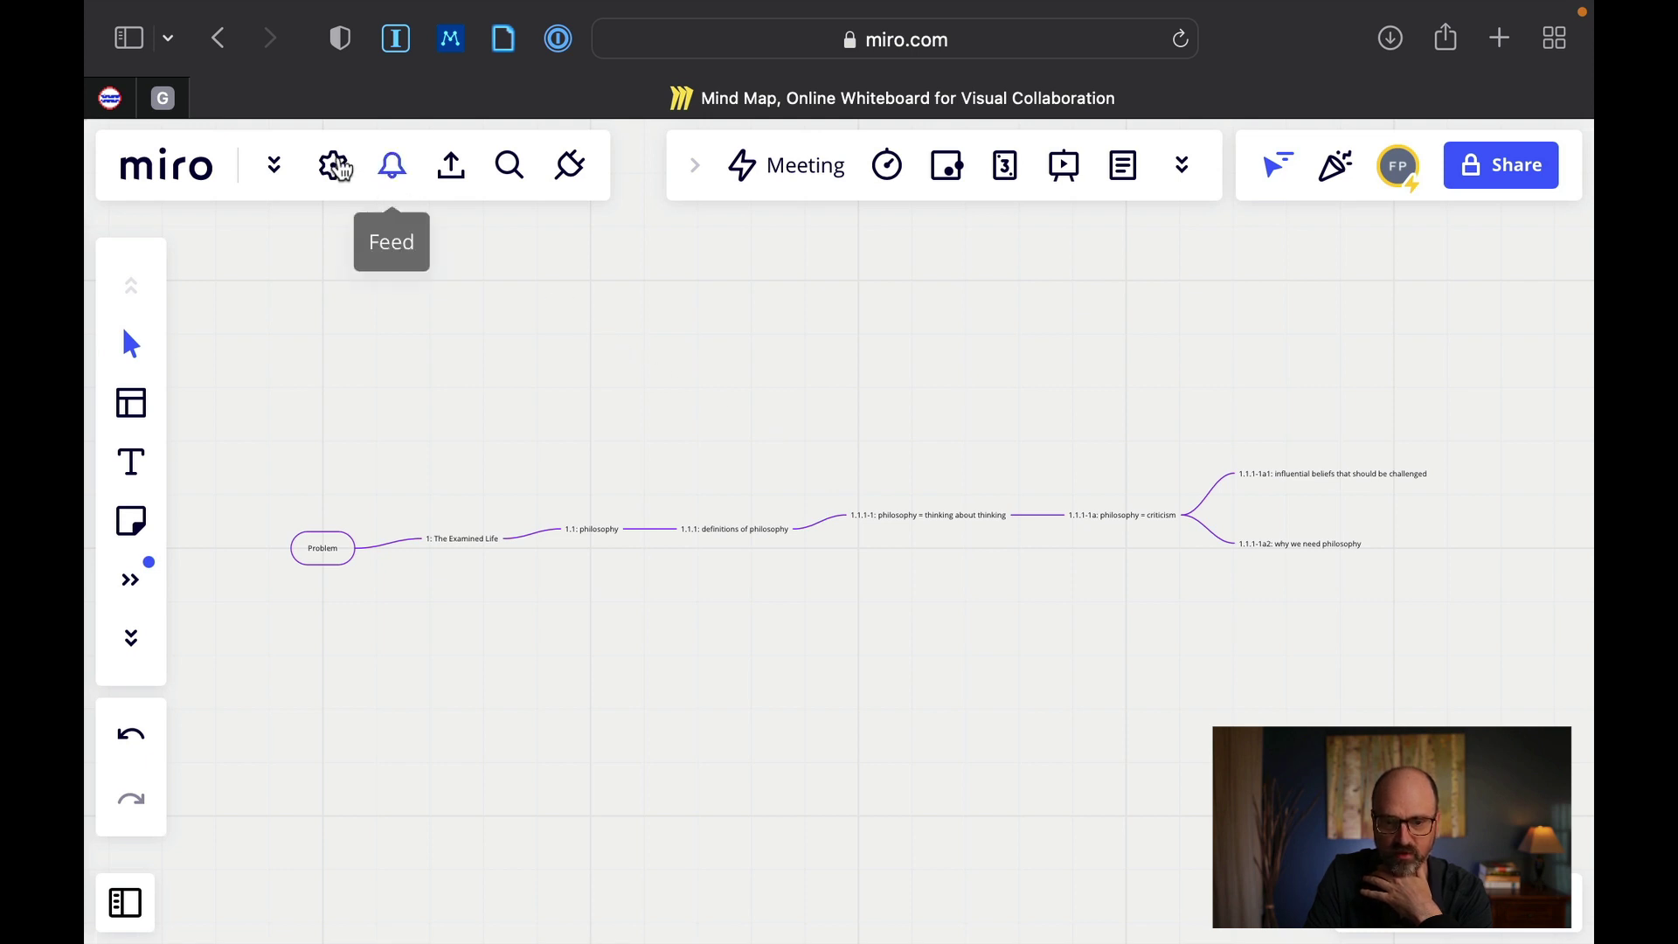
# - Go back to the Education team's boards list and copy the 'O.Z. (Examined Life)' board link
pyautogui.click(220, 39)
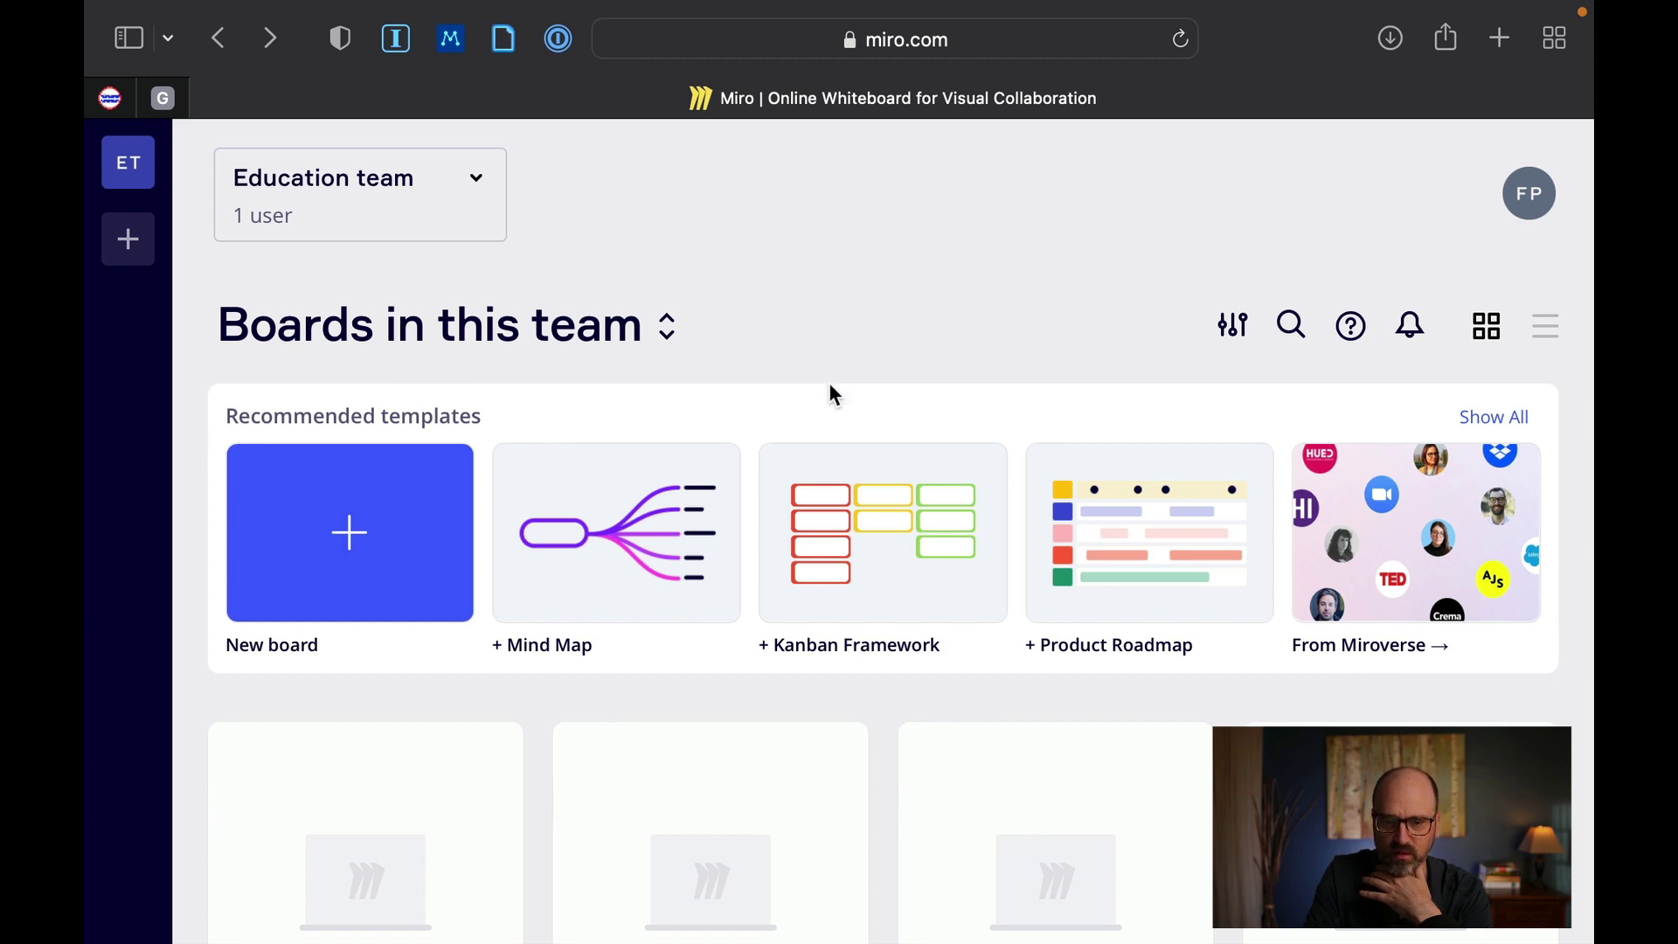
pyautogui.scroll(-3, 718, 813)
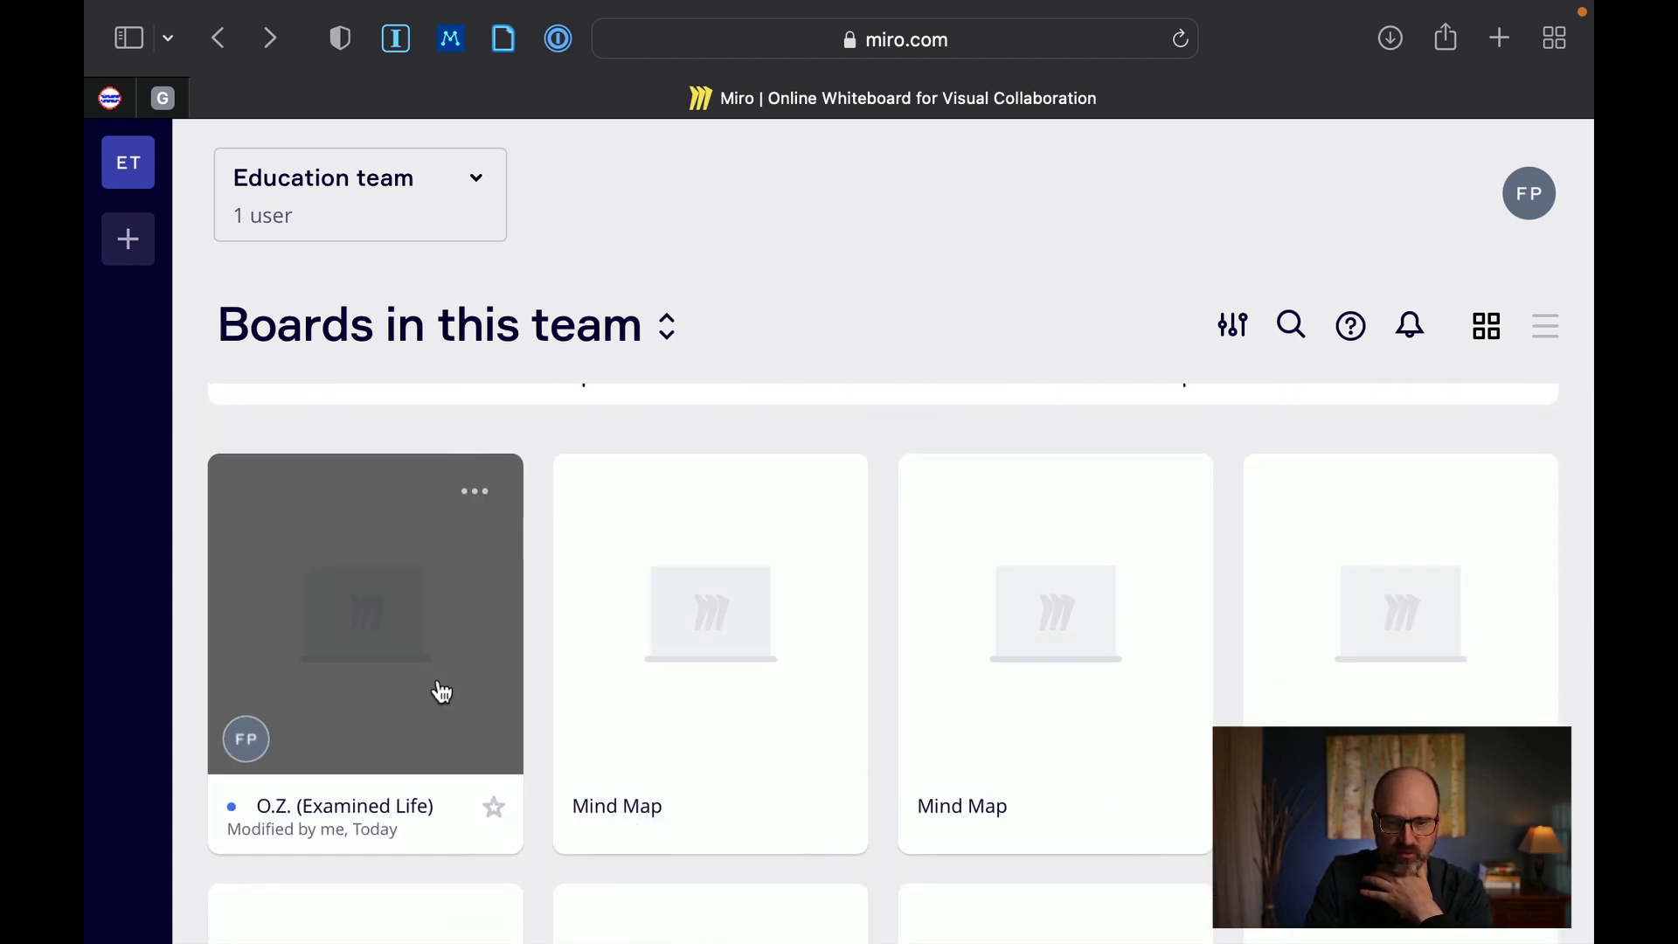
pyautogui.click(476, 493)
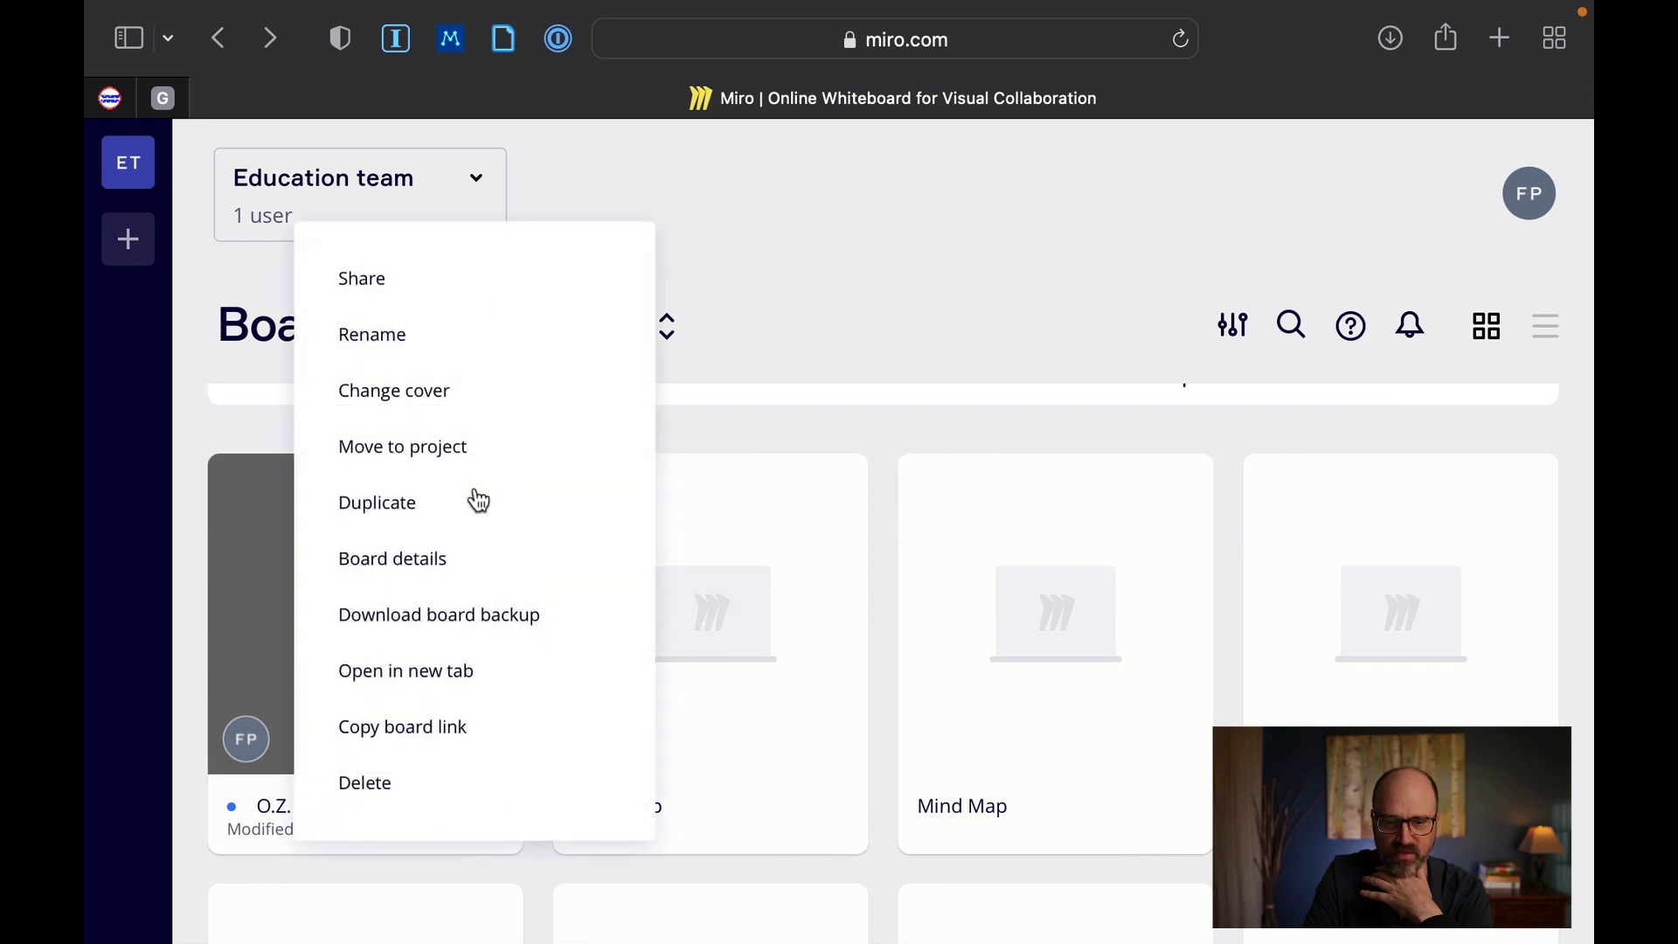
pyautogui.click(436, 747)
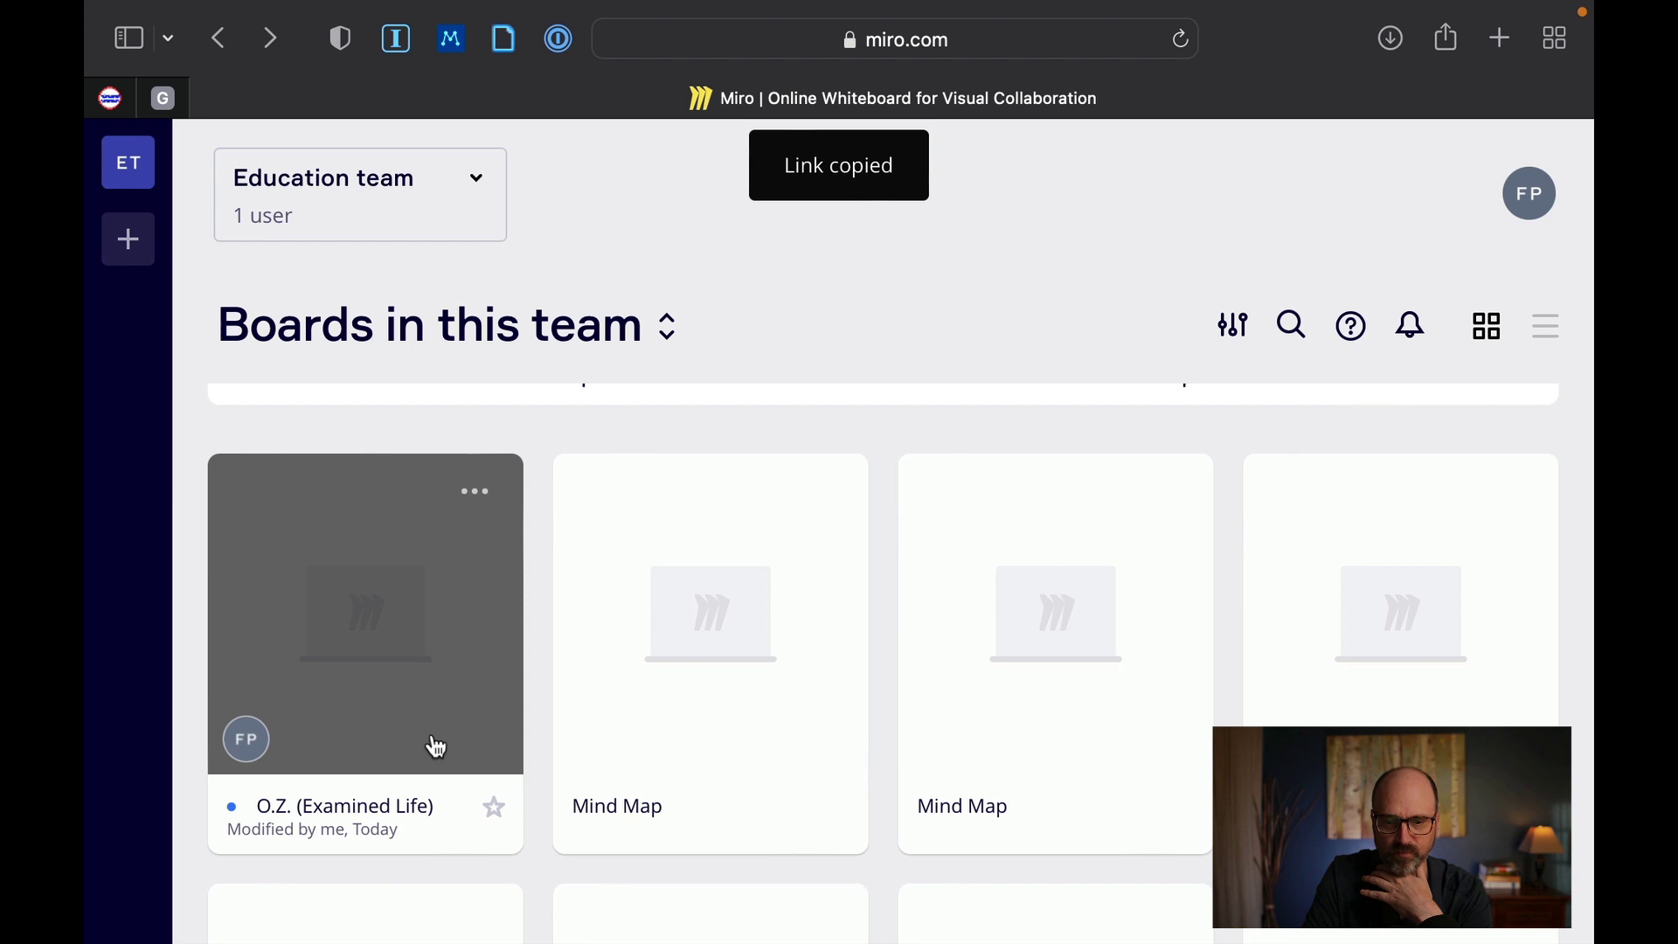